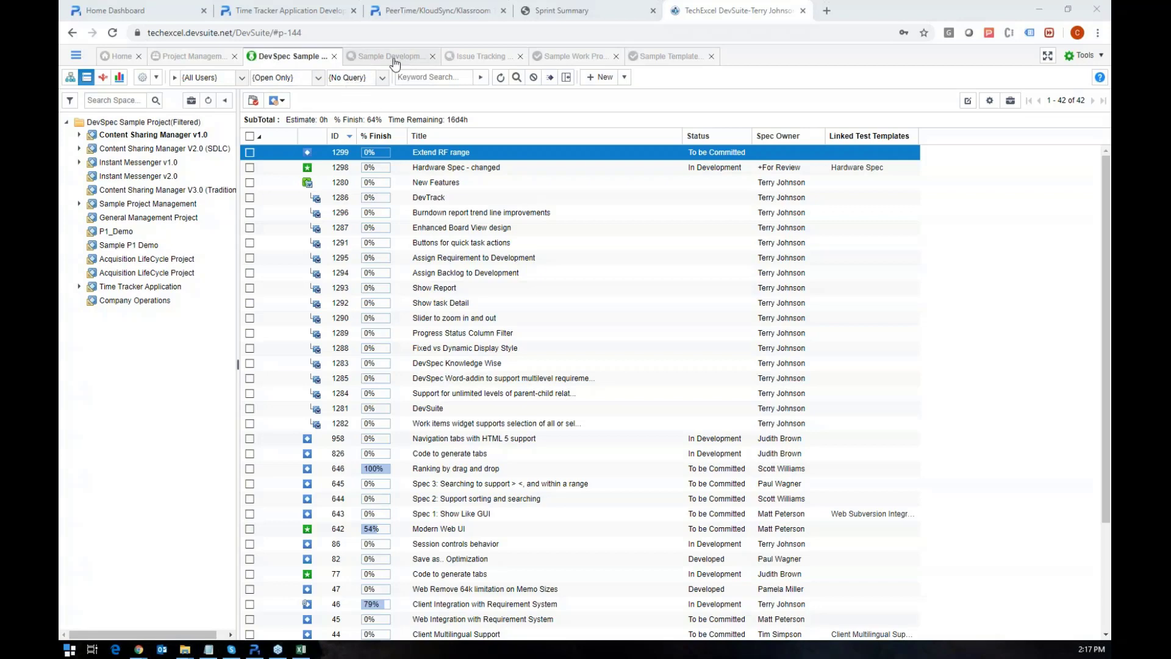
# Open the Time Tracker Application Development project from the home dashboard and view its list of modules
pyautogui.click(163, 16)
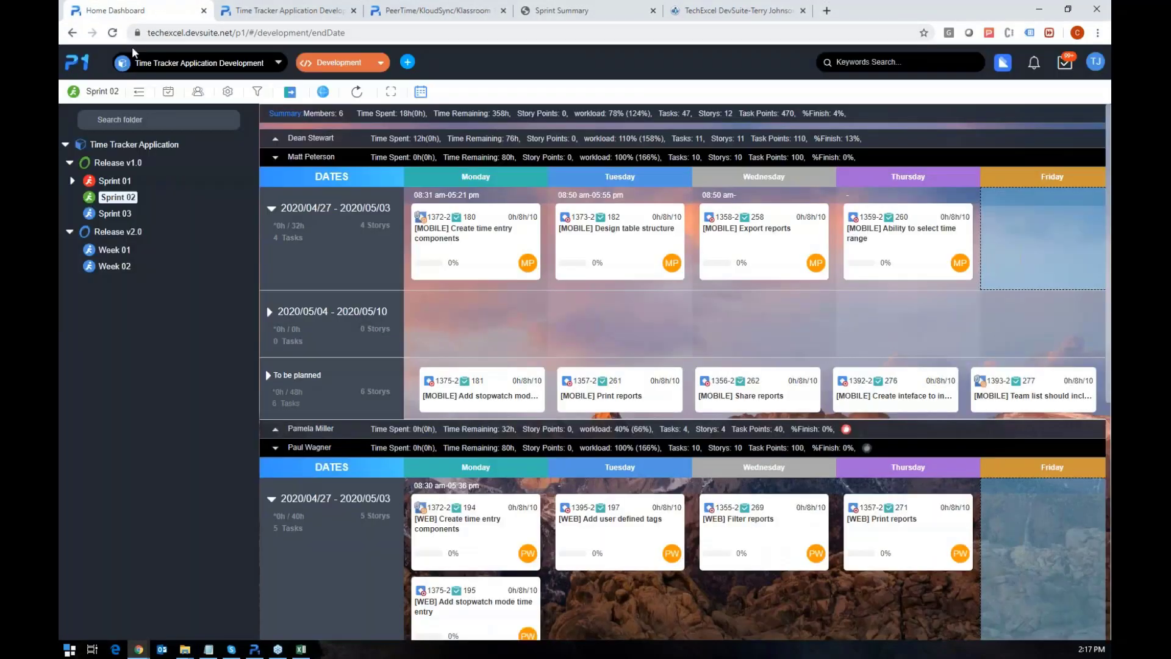
pyautogui.click(89, 65)
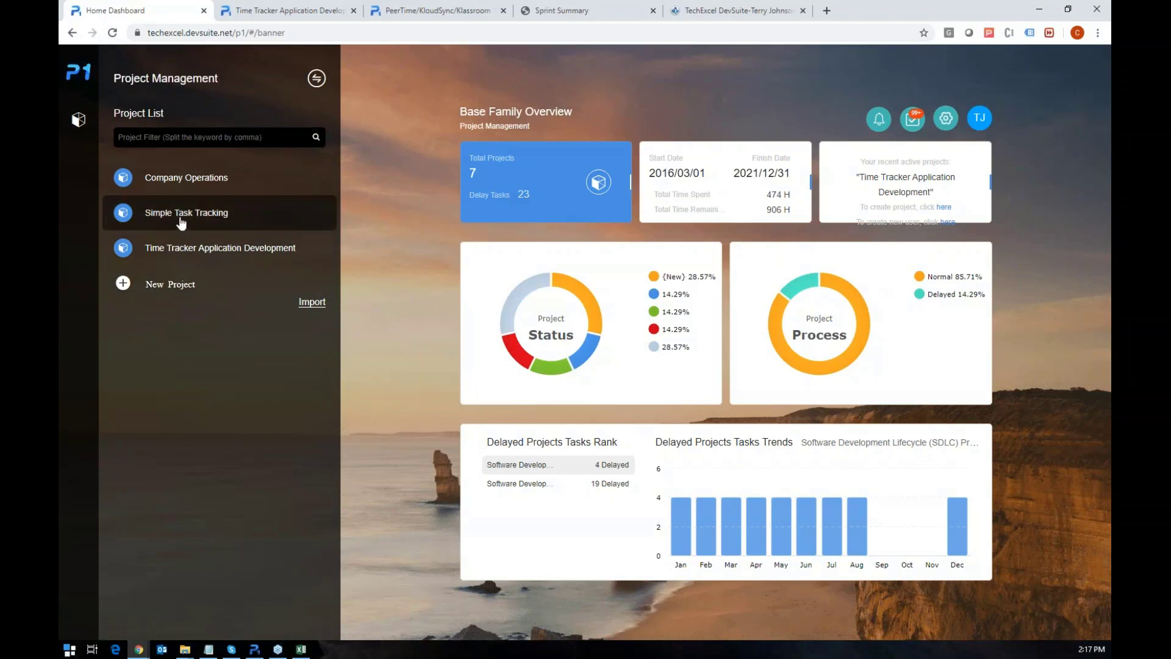
pyautogui.click(181, 254)
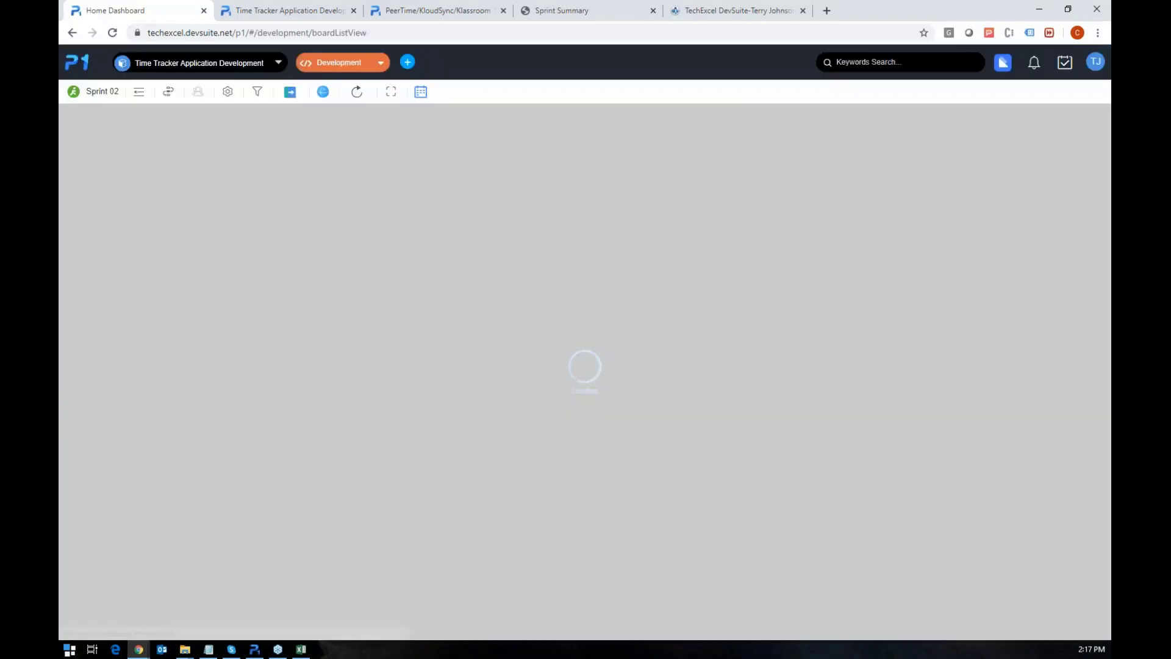
pyautogui.click(308, 68)
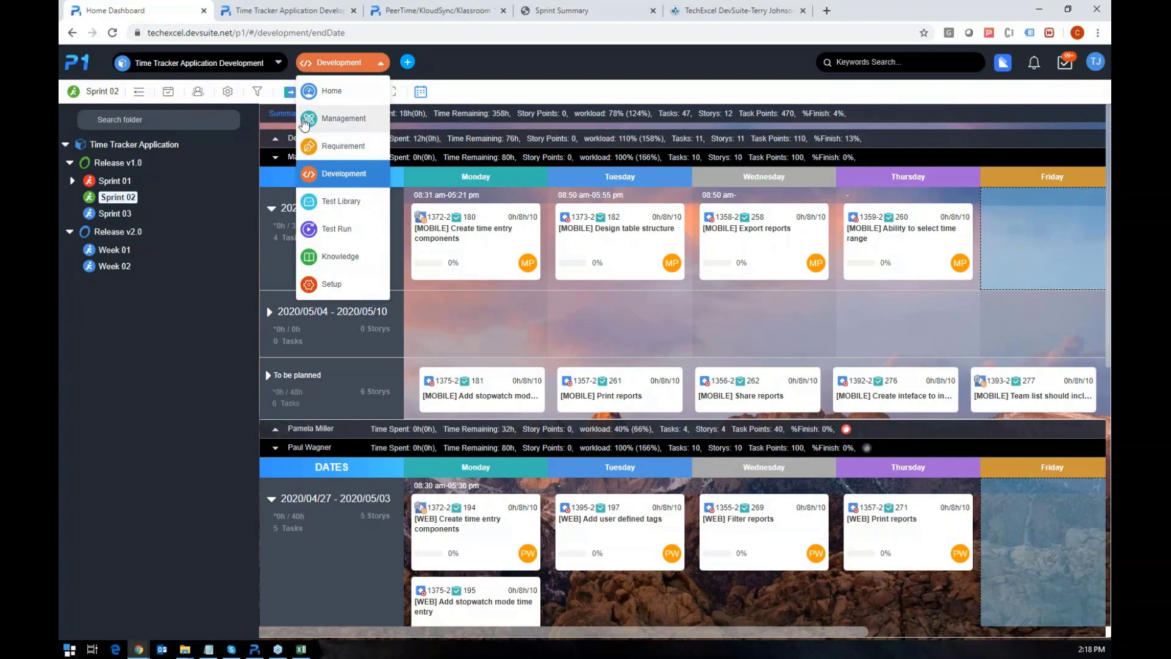
# Go back to the Project Management home page, open the Simple Task Tracking project and view its modules
pyautogui.click(247, 74)
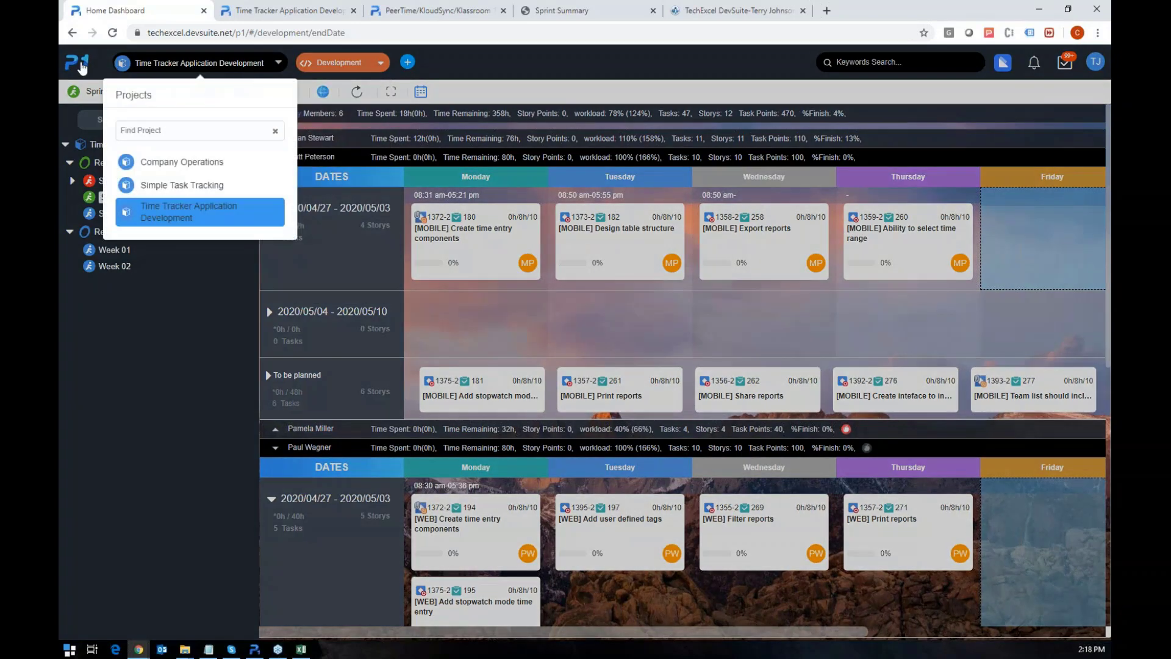
pyautogui.click(83, 67)
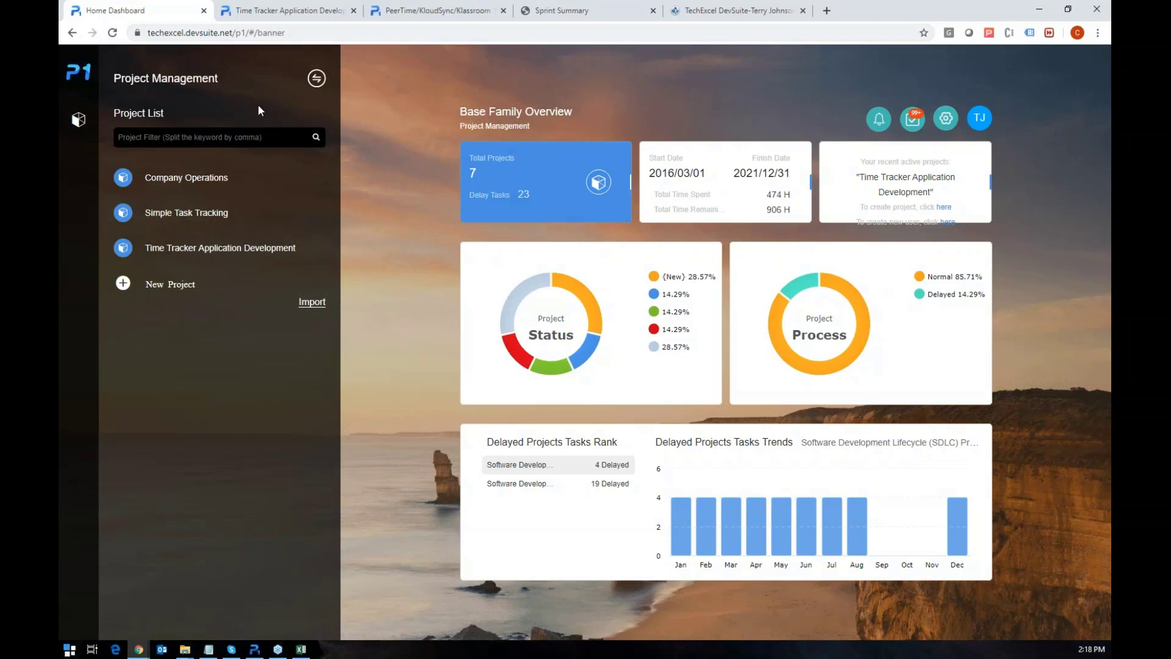
pyautogui.click(190, 214)
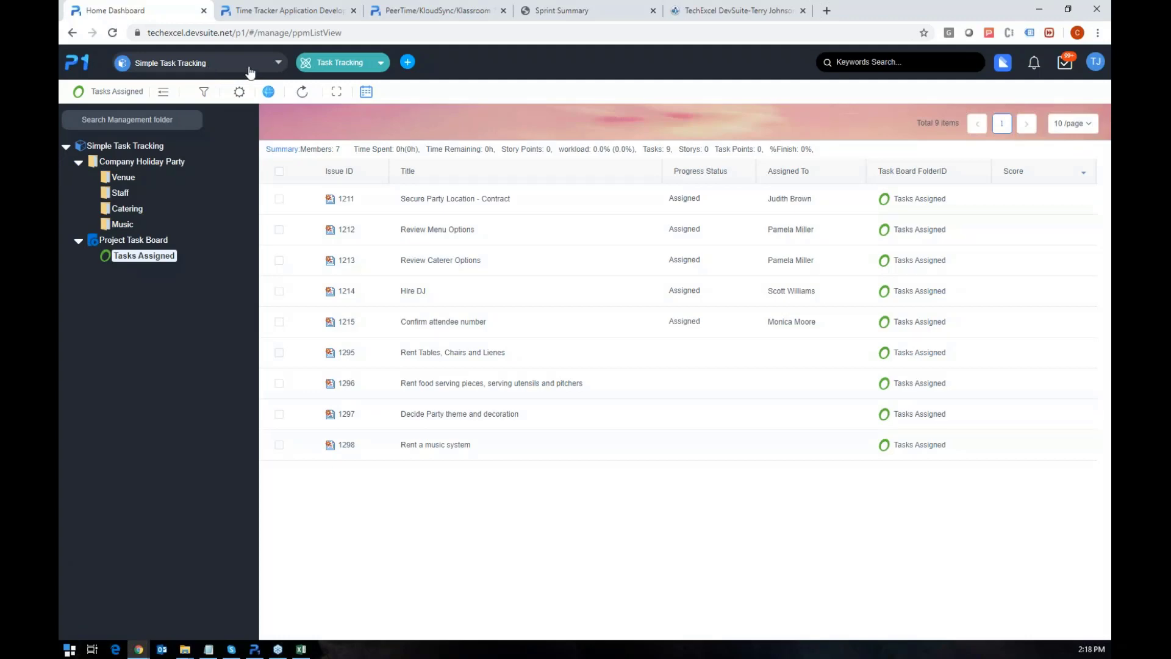
pyautogui.click(322, 63)
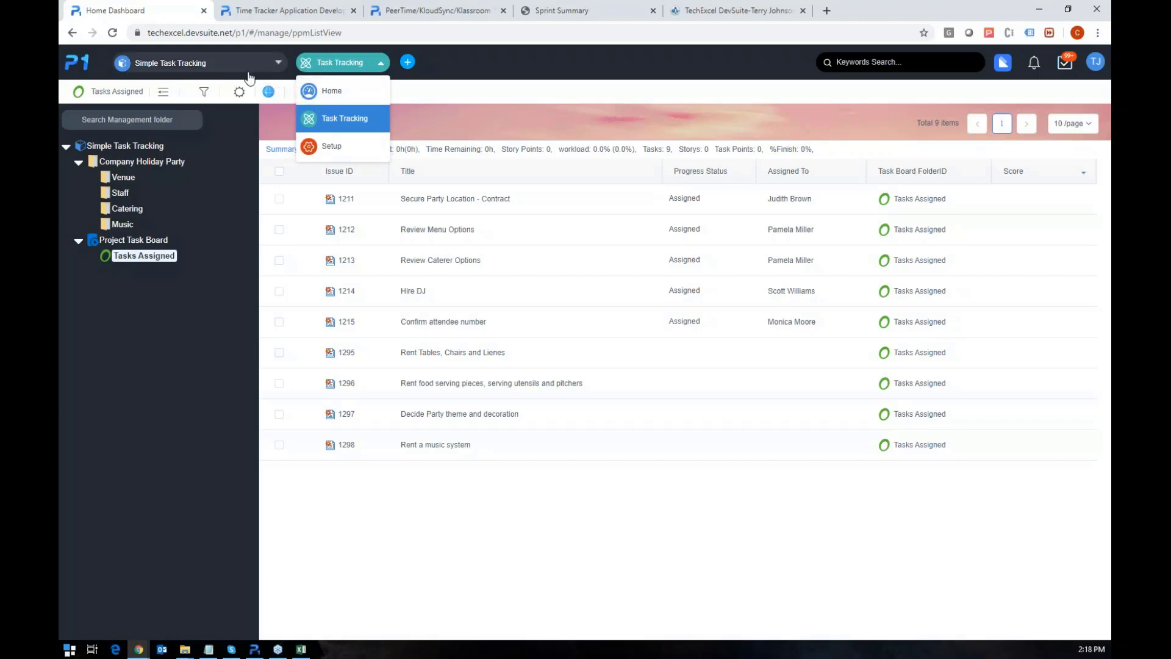
# Browse the tasks in the Company Holiday Party folder and its Venue, Staff and Catering subfolders
pyautogui.click(158, 162)
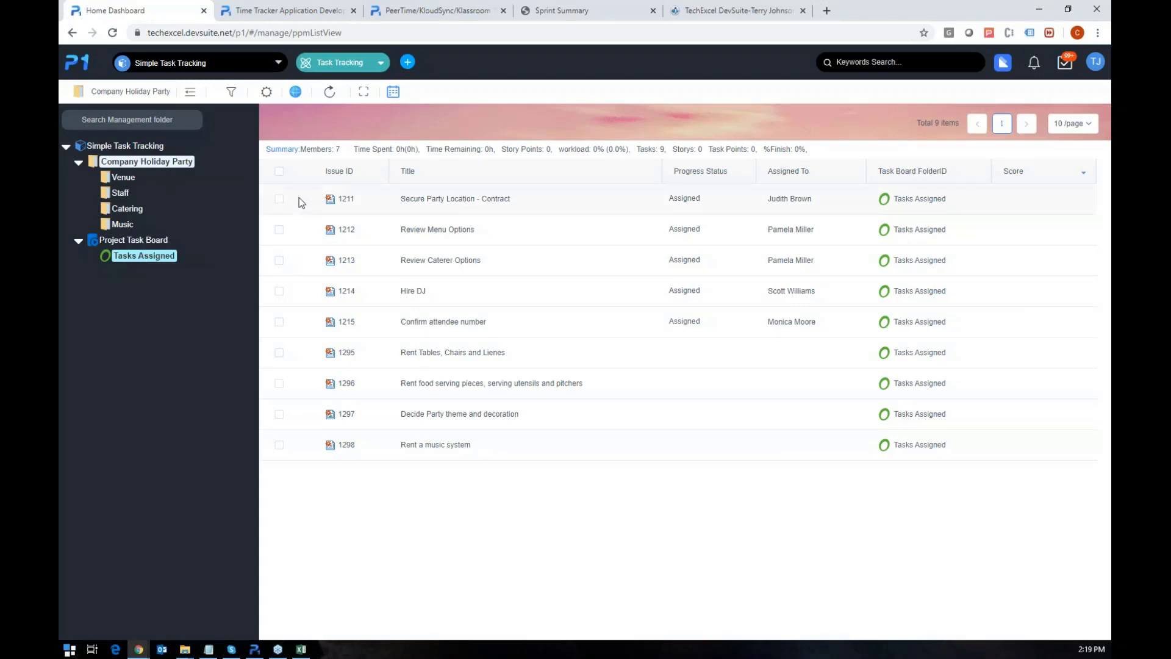
pyautogui.click(124, 178)
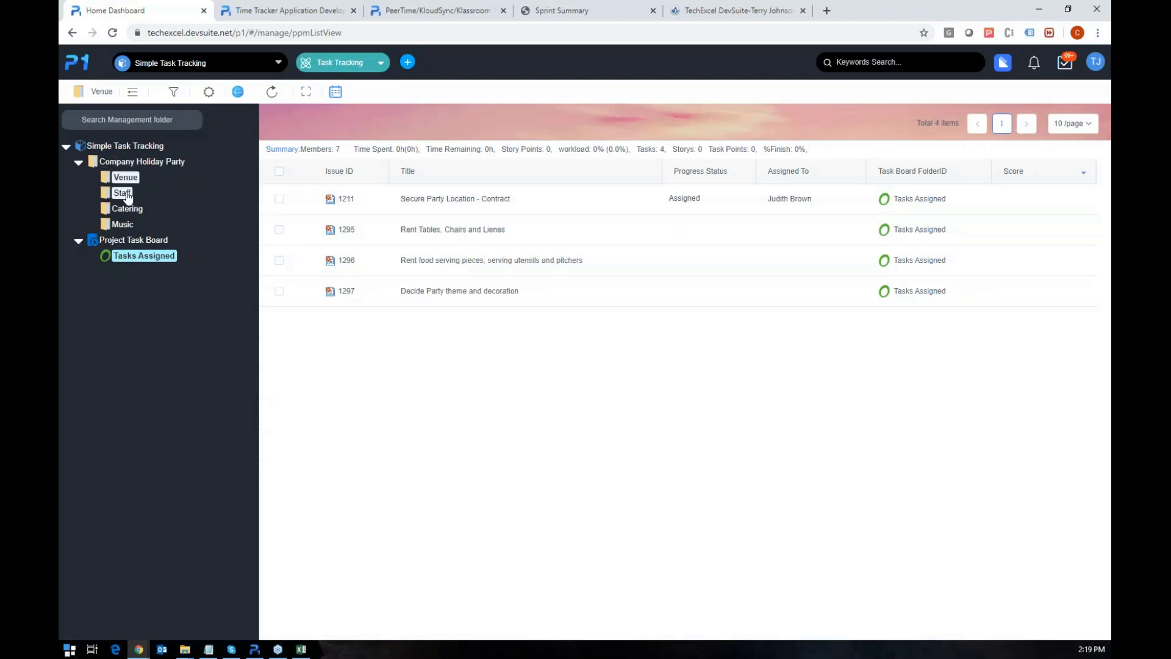
pyautogui.click(122, 193)
pyautogui.click(125, 210)
pyautogui.click(125, 179)
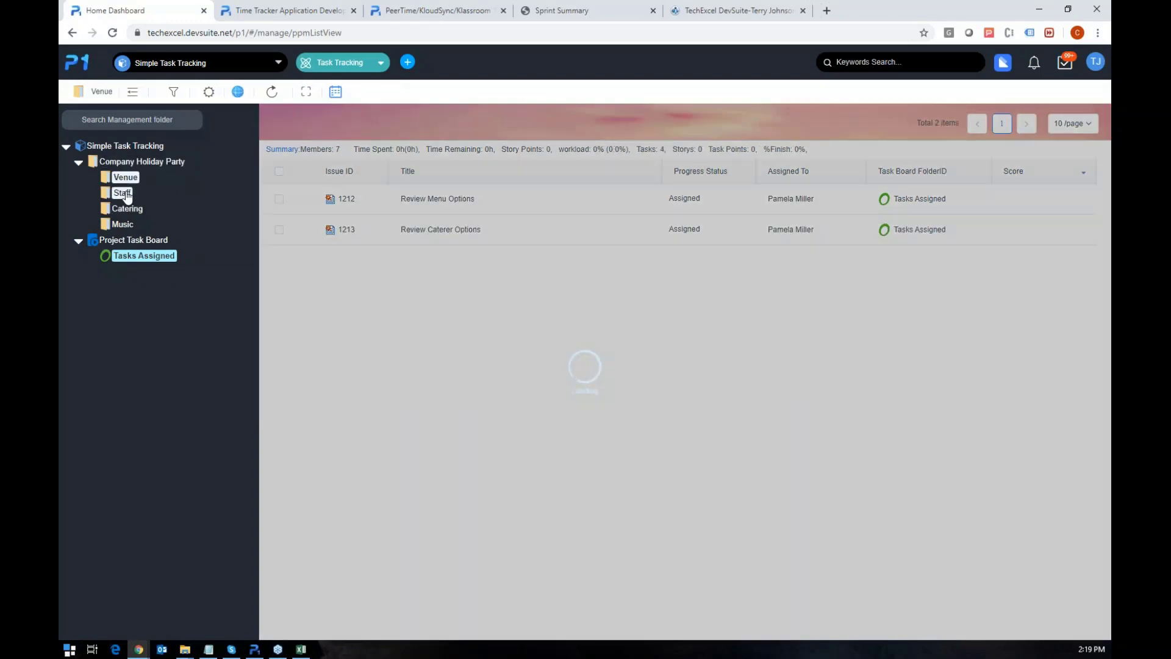
pyautogui.click(123, 193)
pyautogui.click(126, 210)
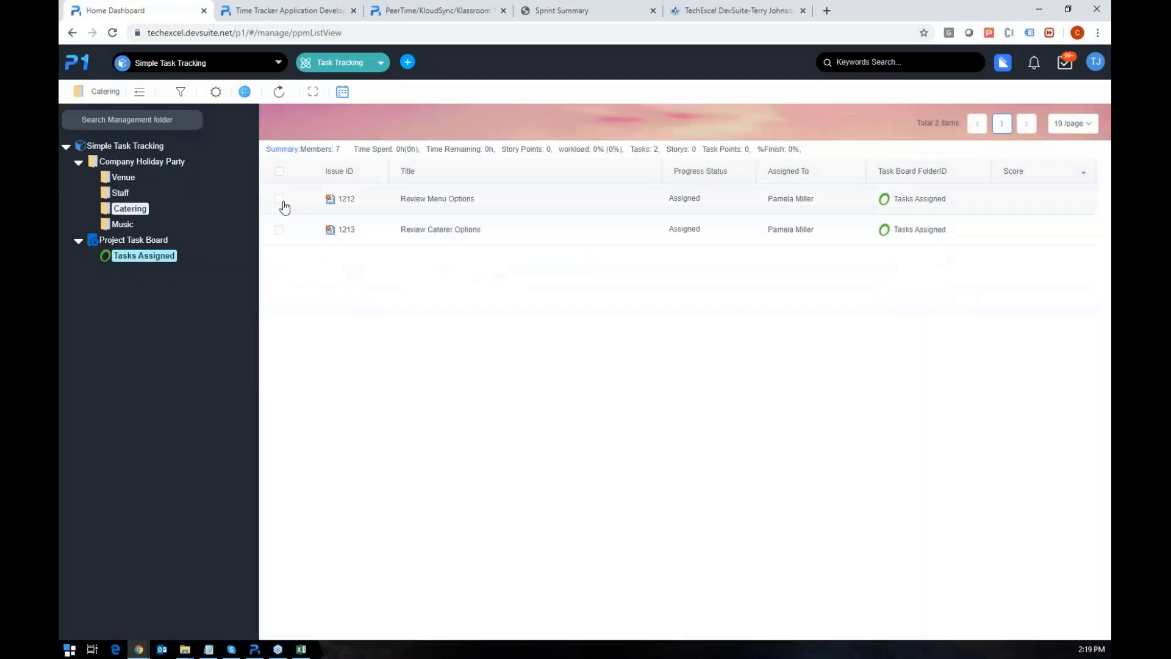
# Select Catering tasks 1212 and 1213, view the task board choices for reassignment, and close them without reassigning
pyautogui.click(281, 200)
pyautogui.click(280, 230)
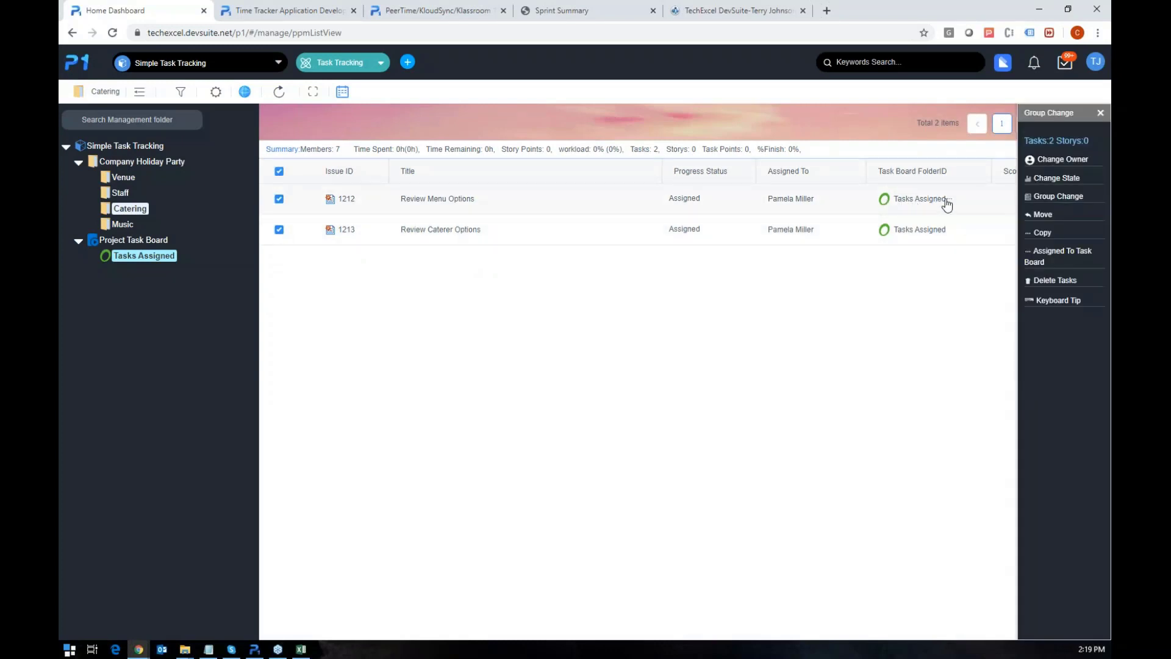
pyautogui.moveTo(949, 206)
pyautogui.click(950, 166)
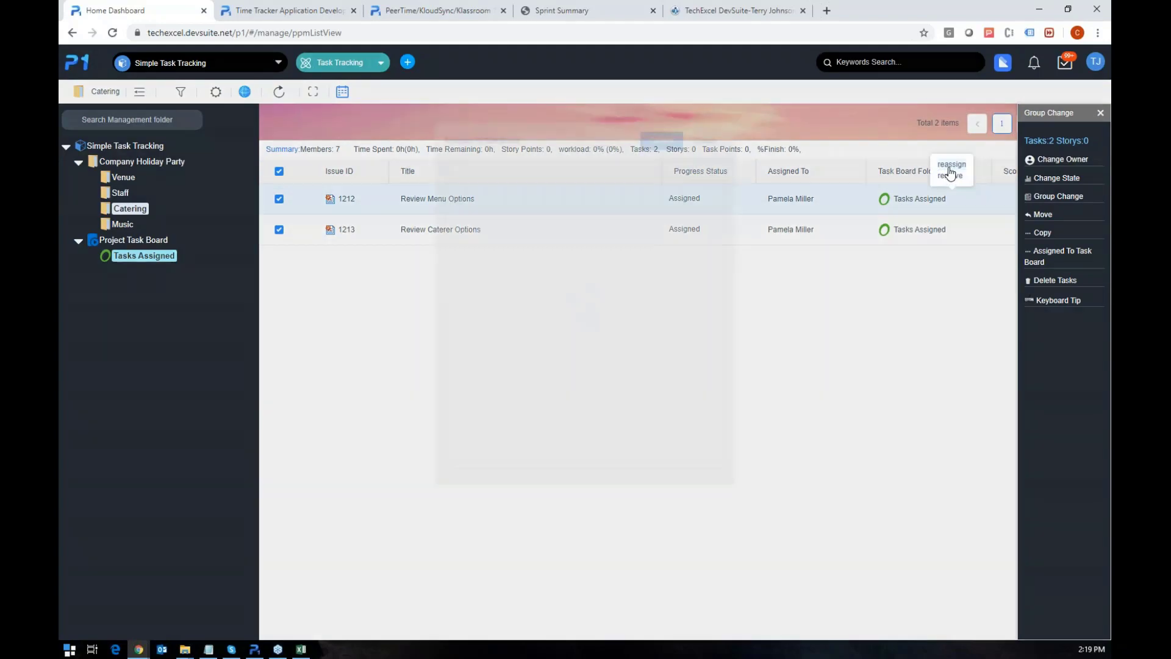
pyautogui.click(514, 201)
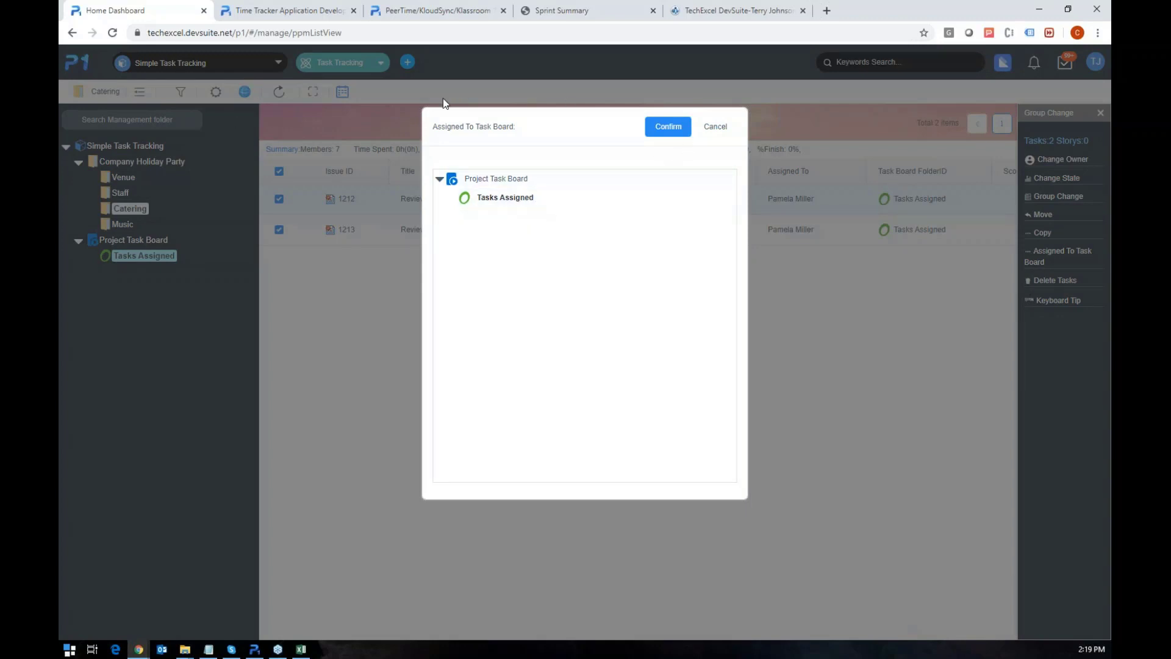
pyautogui.click(709, 128)
# Return to the Project Management home page and open the administration settings for the project base
pyautogui.click(330, 62)
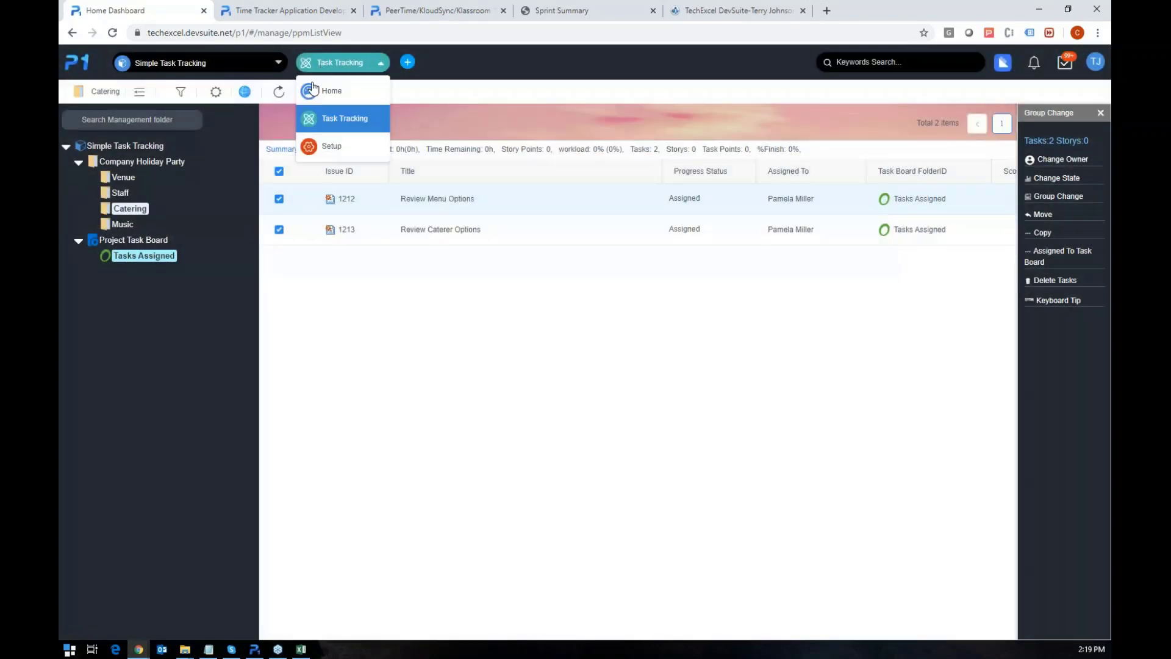
pyautogui.click(308, 100)
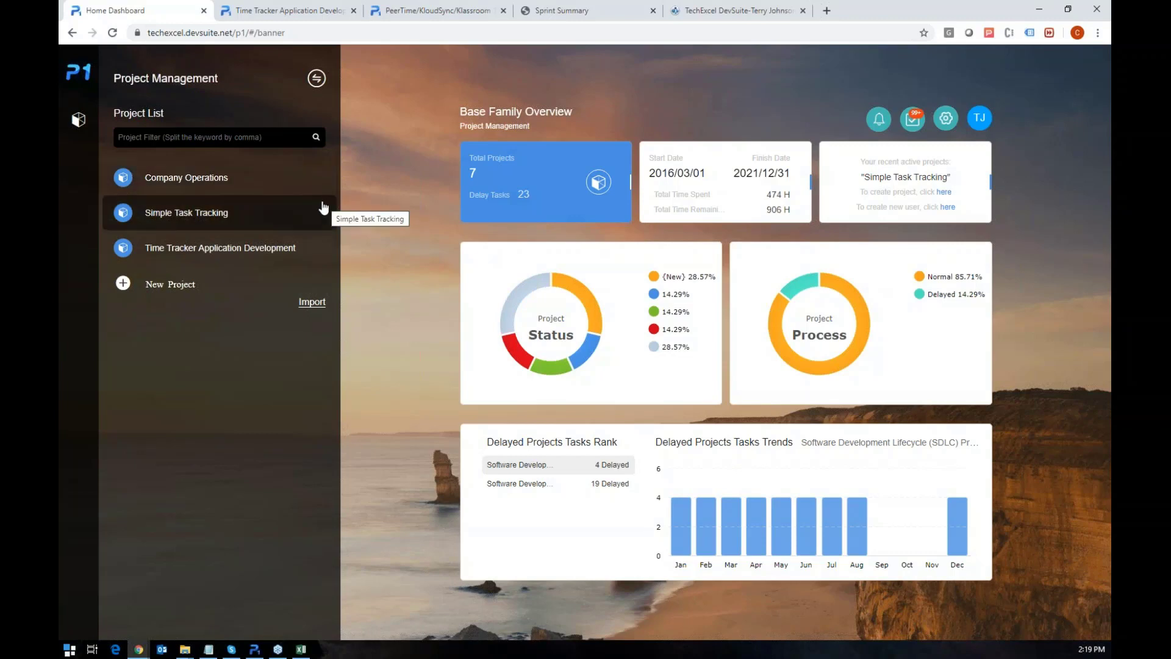
pyautogui.click(946, 118)
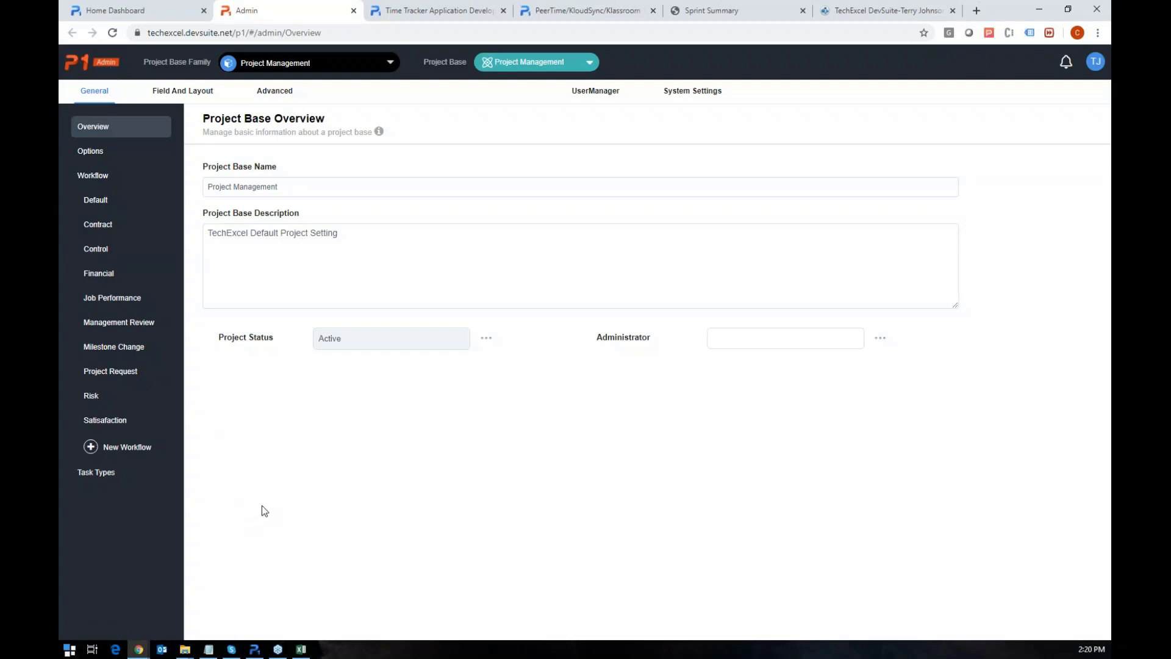
# Switch to the ProjectOne desktop app, view its module list, and put its window out of sight
pyautogui.moveTo(256, 650)
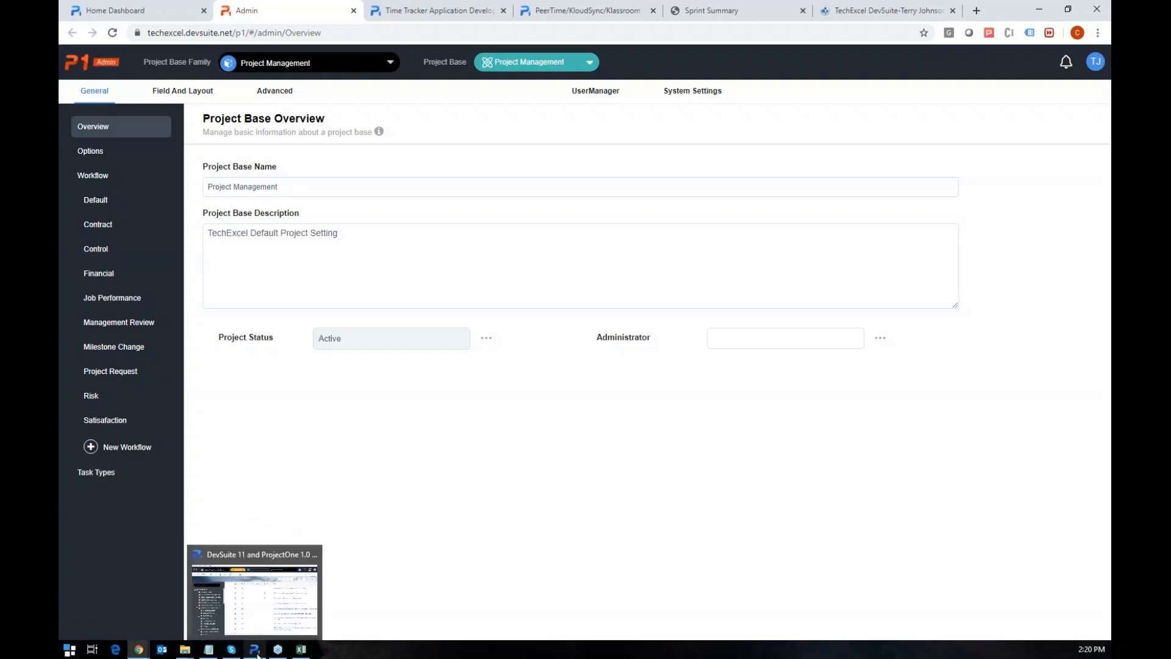
pyautogui.click(254, 592)
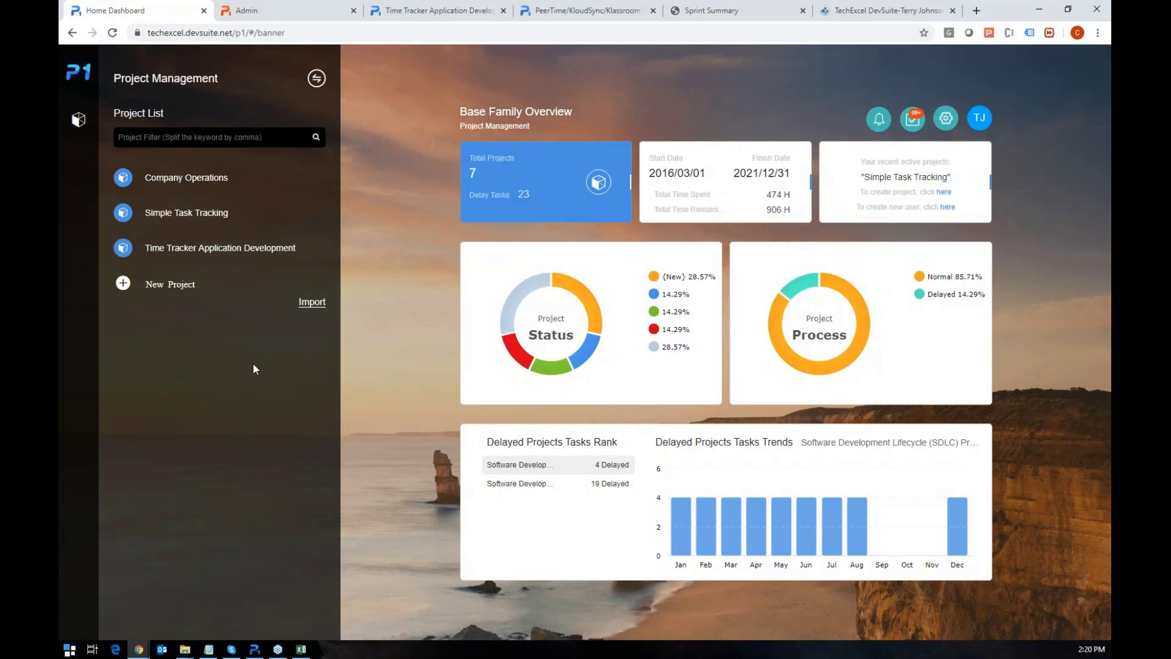
pyautogui.click(254, 649)
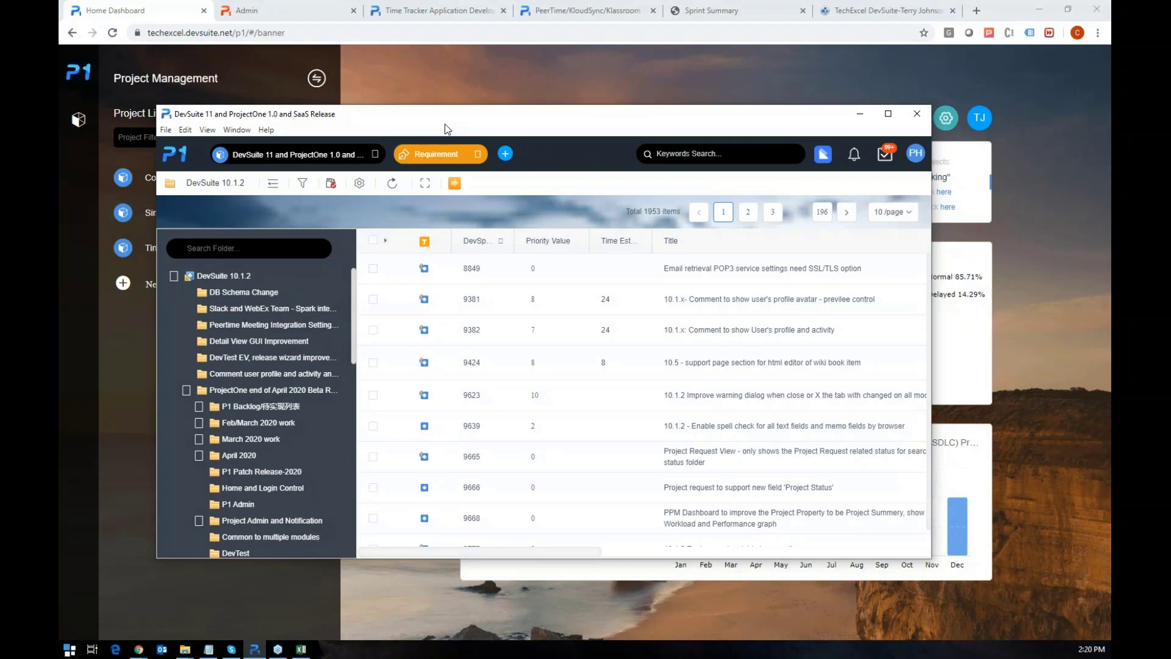
pyautogui.moveTo(444, 128); pyautogui.dragTo(400, 158)
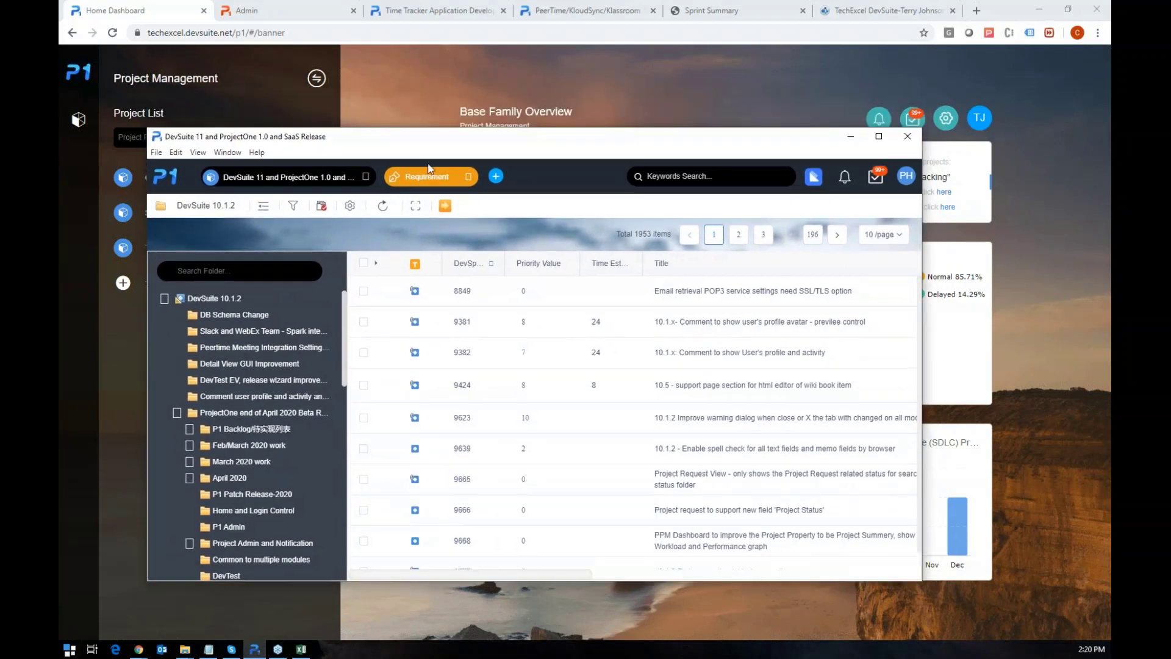
pyautogui.click(362, 188)
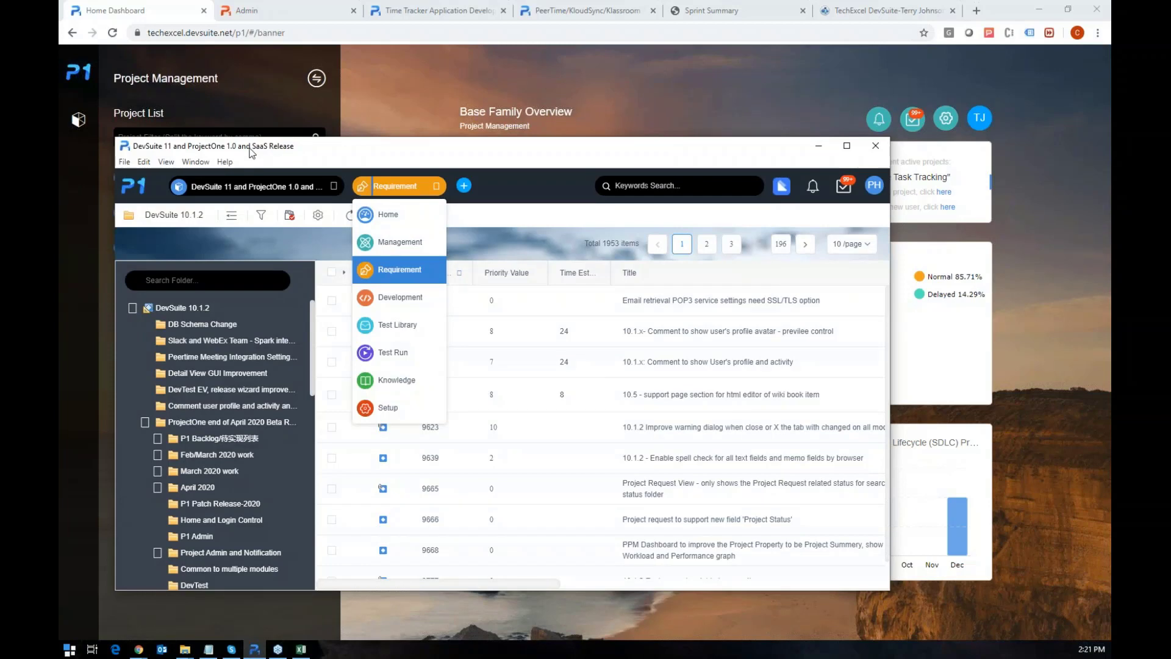
pyautogui.moveTo(250, 149); pyautogui.dragTo(268, 658)
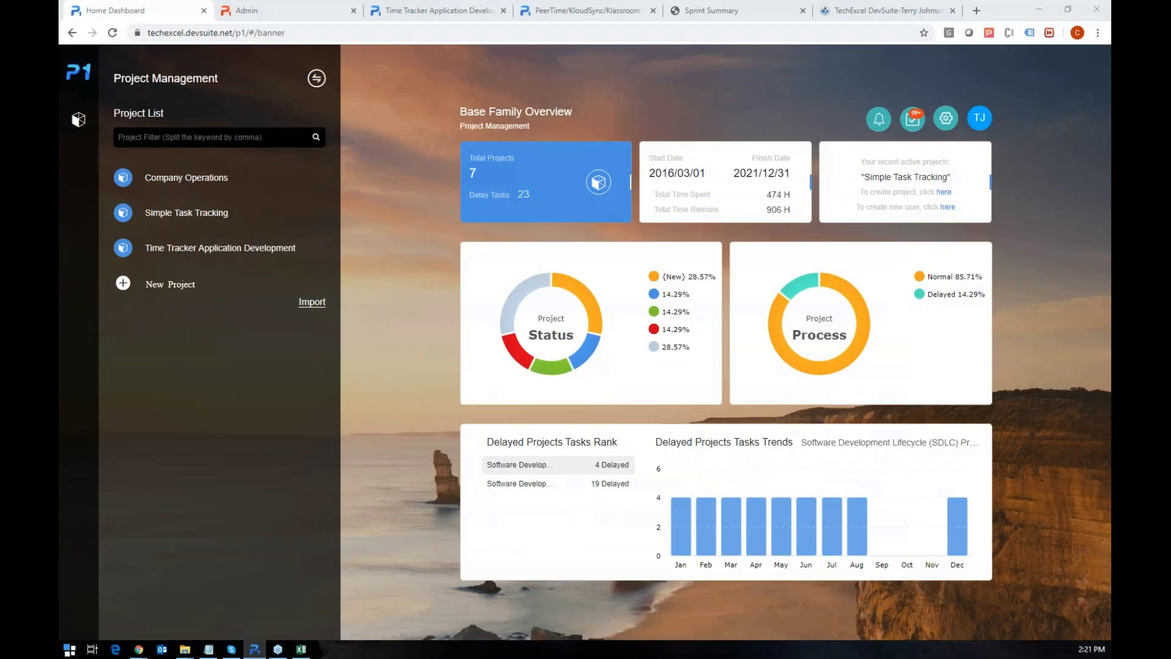
# Reopen the Time Tracker Application Development project's Development module and show the Sprint 02 backlog as a list
pyautogui.click(190, 264)
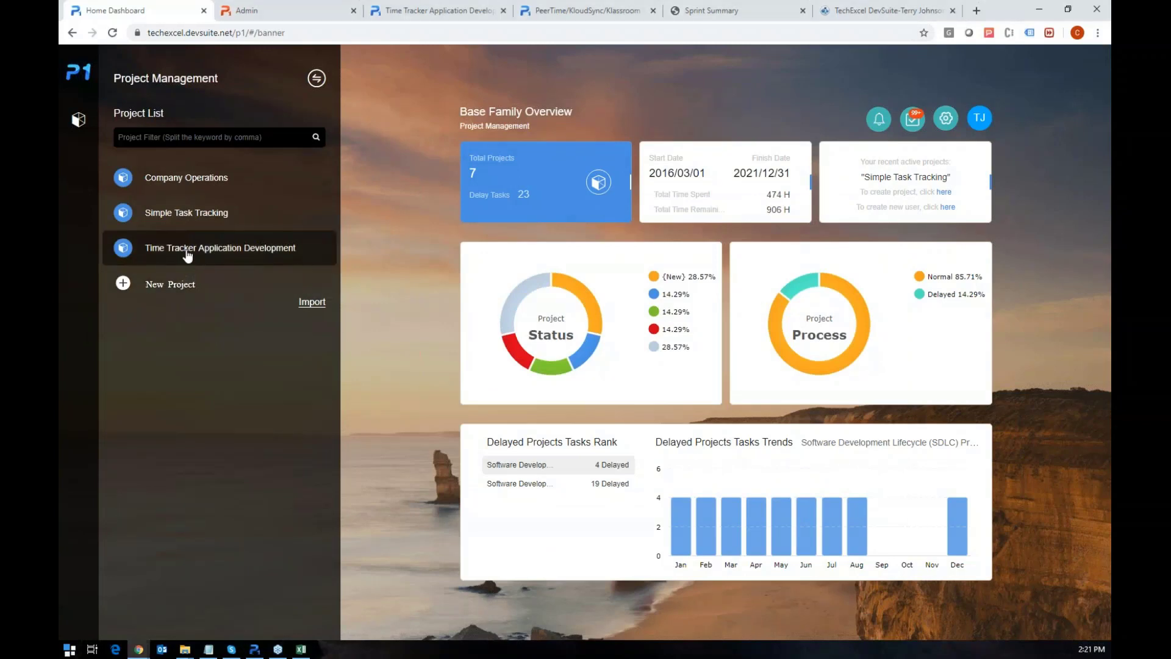
pyautogui.click(188, 259)
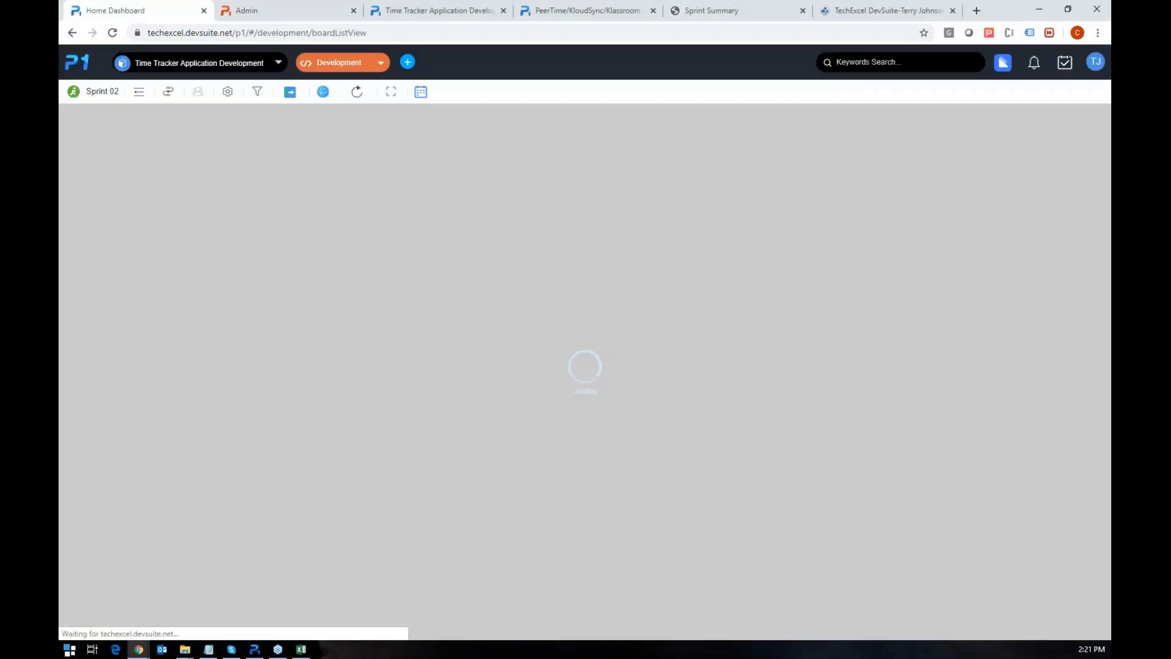
pyautogui.click(334, 70)
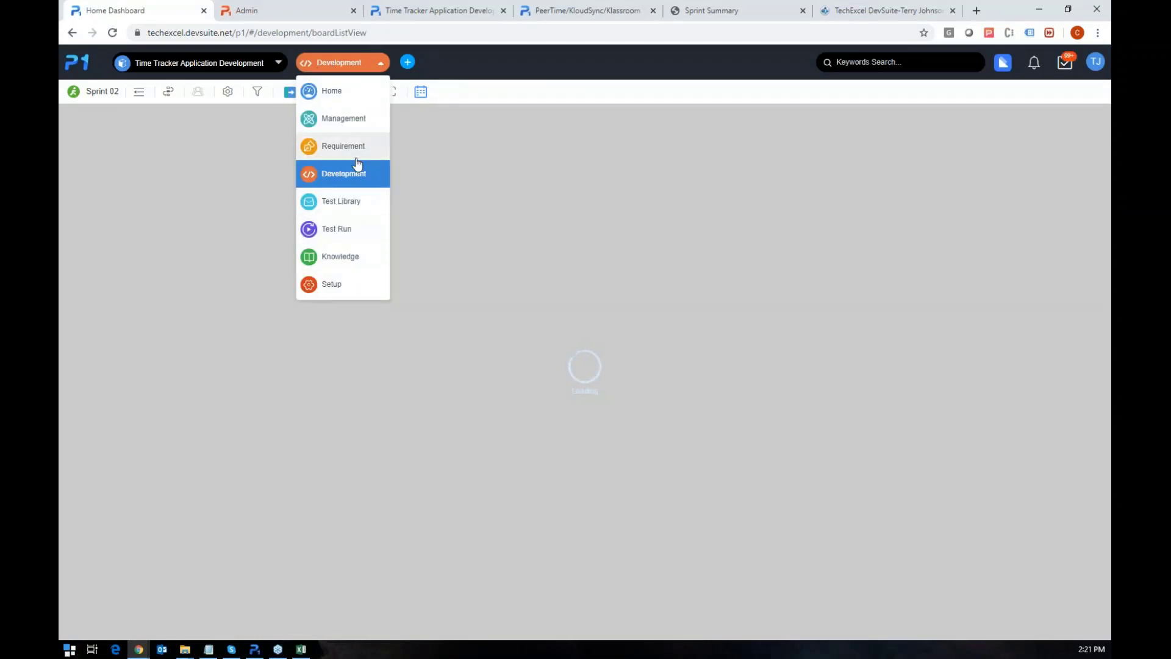
pyautogui.click(335, 176)
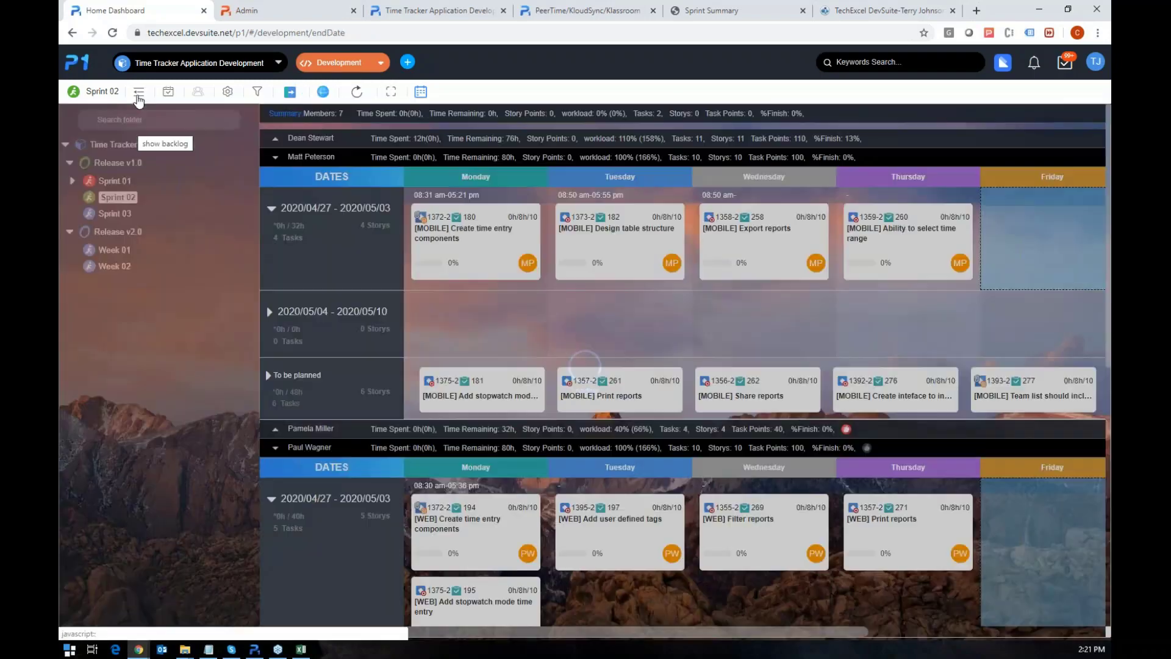
pyautogui.click(138, 97)
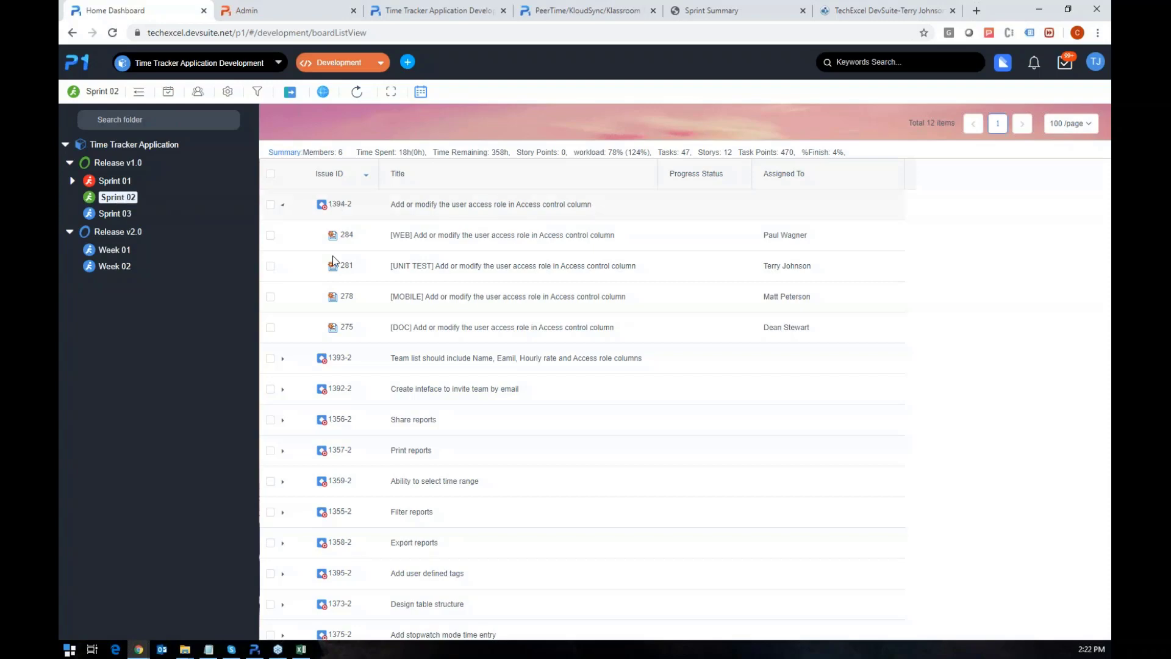
# Show the Release v1.0 backlog and examine the status action, fields and attachments of [WEB] task 284
pyautogui.click(148, 165)
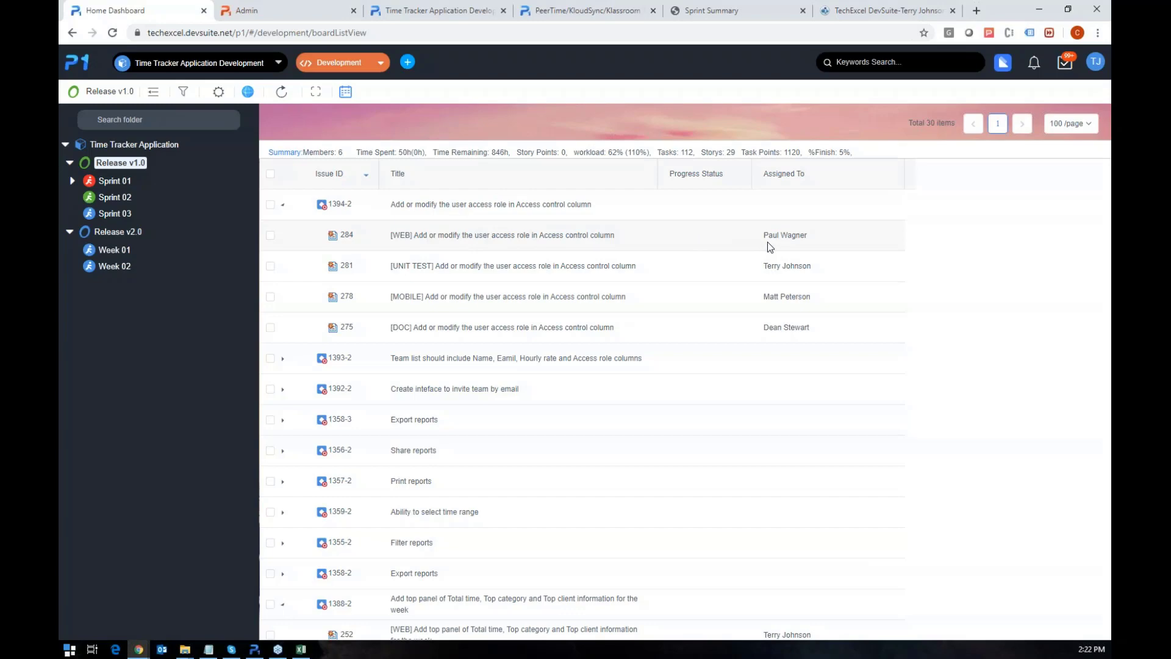
pyautogui.click(703, 235)
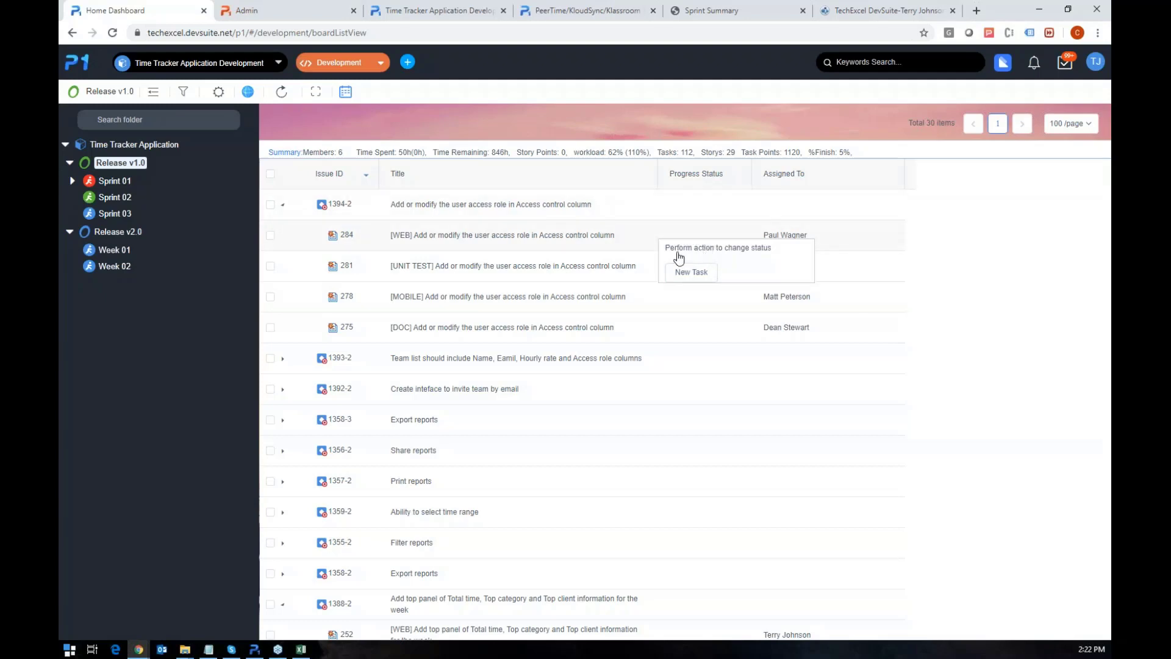
pyautogui.click(532, 240)
pyautogui.click(532, 239)
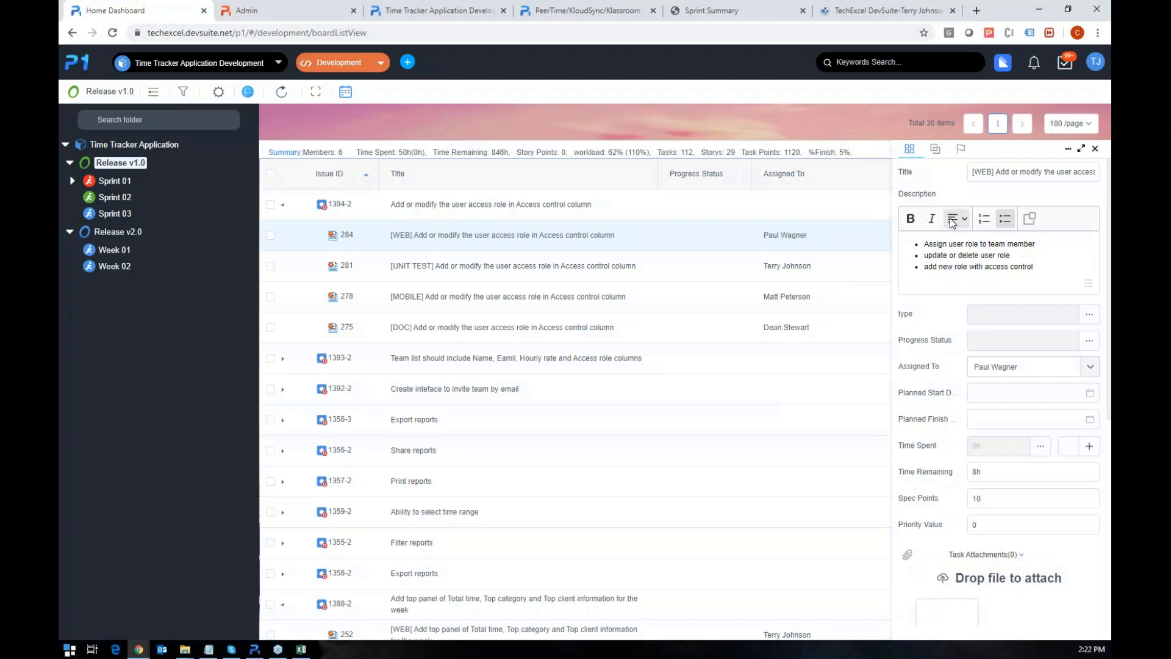
pyautogui.scroll(-1, 943, 353)
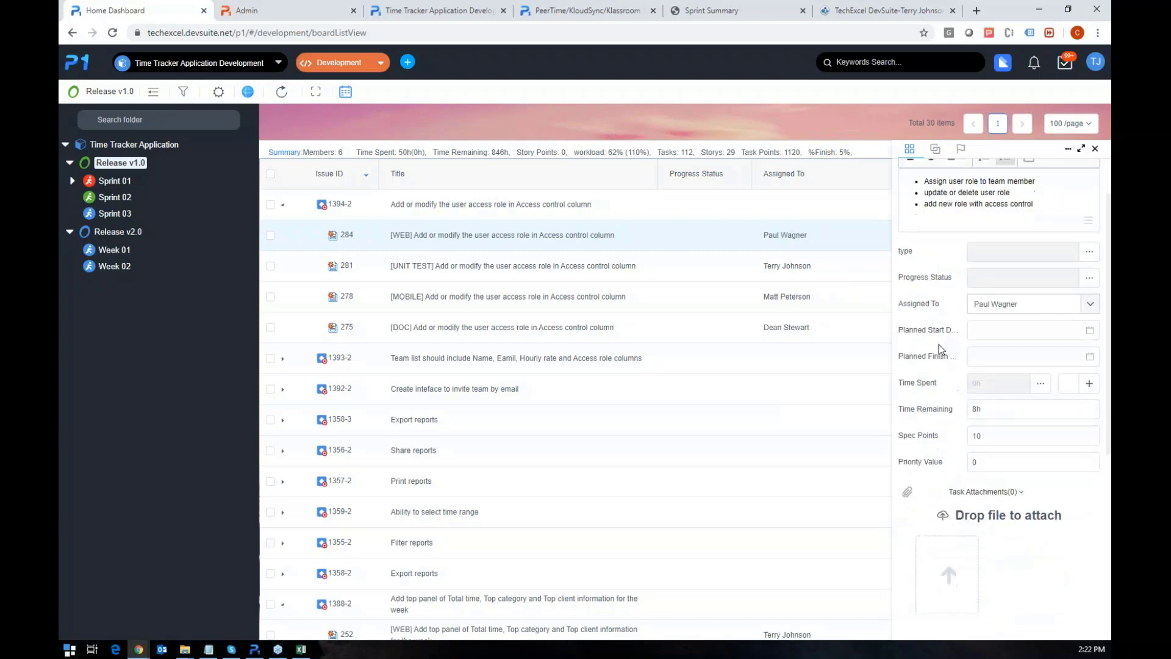
pyautogui.scroll(1, 943, 353)
pyautogui.scroll(-3, 945, 297)
pyautogui.scroll(-3, 945, 297)
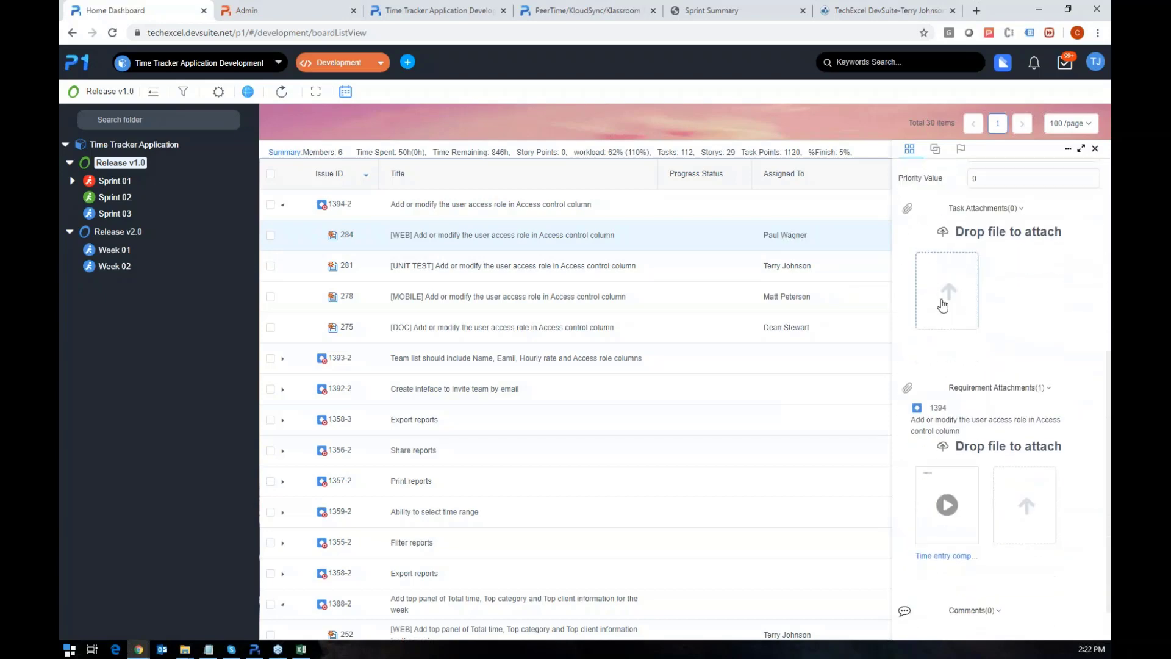
pyautogui.scroll(6, 945, 297)
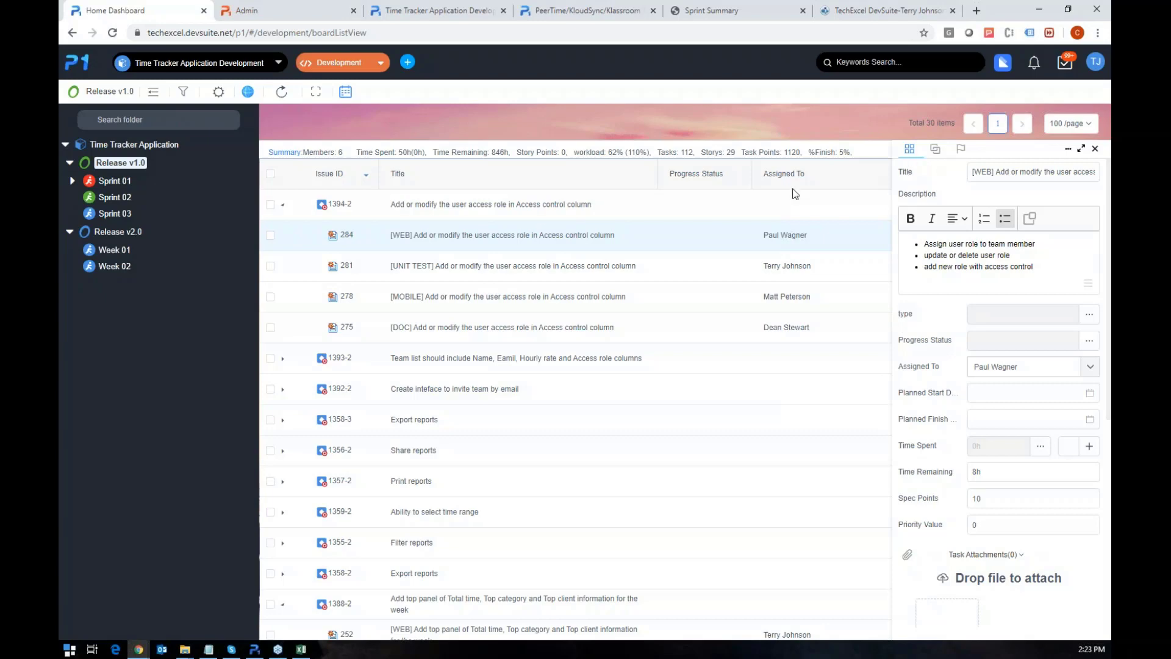
# Show Sprint 02 as a board arranged by Status, with all members' tasks combined instead of grouped by member
pyautogui.click(132, 199)
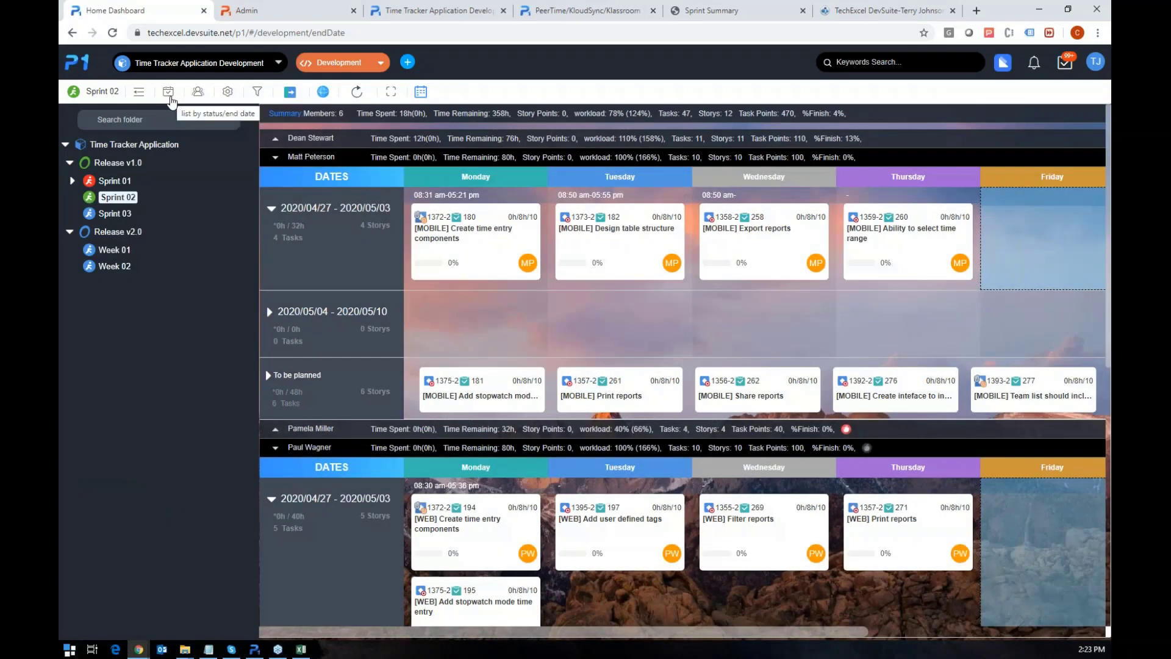
pyautogui.click(170, 100)
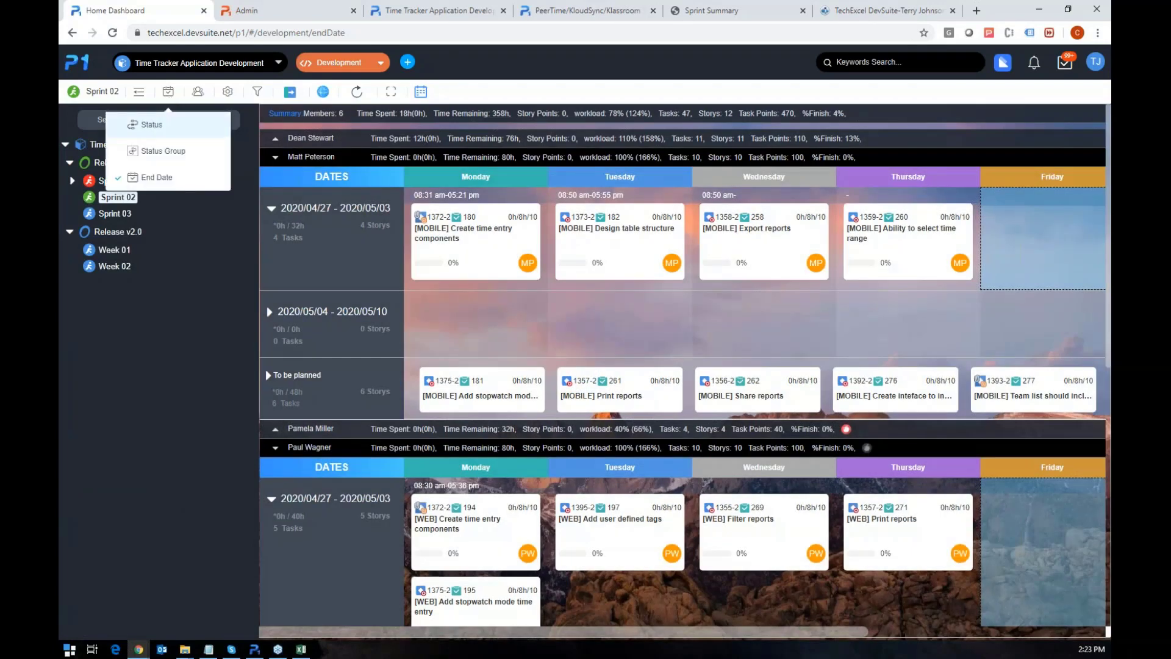
pyautogui.click(152, 124)
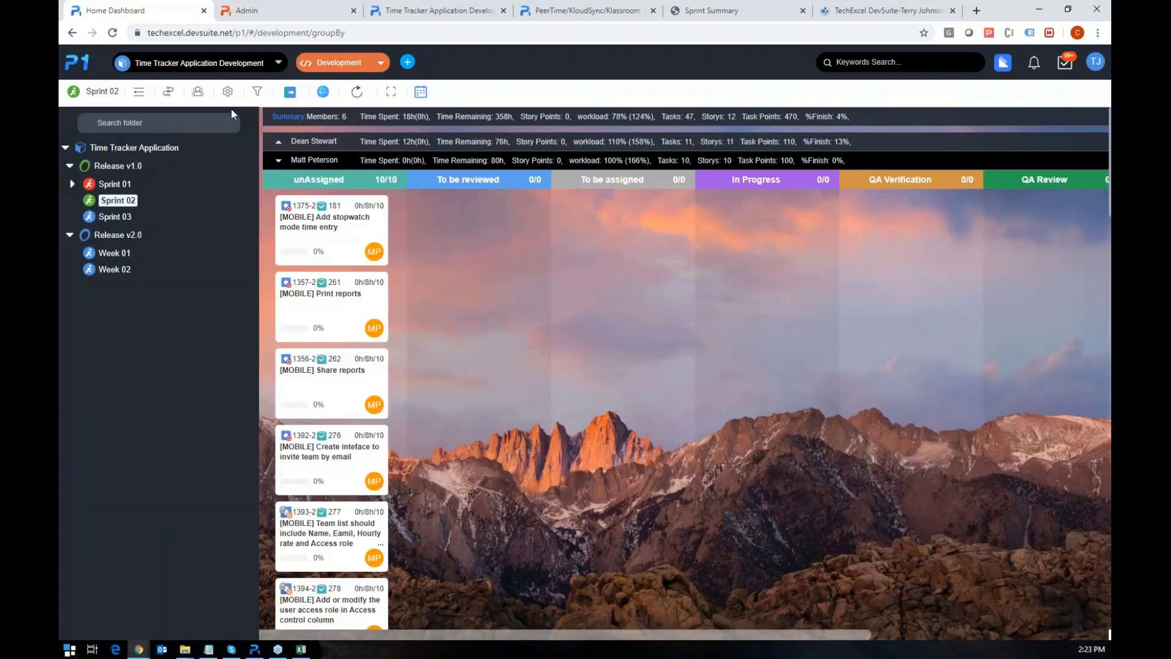
pyautogui.click(198, 93)
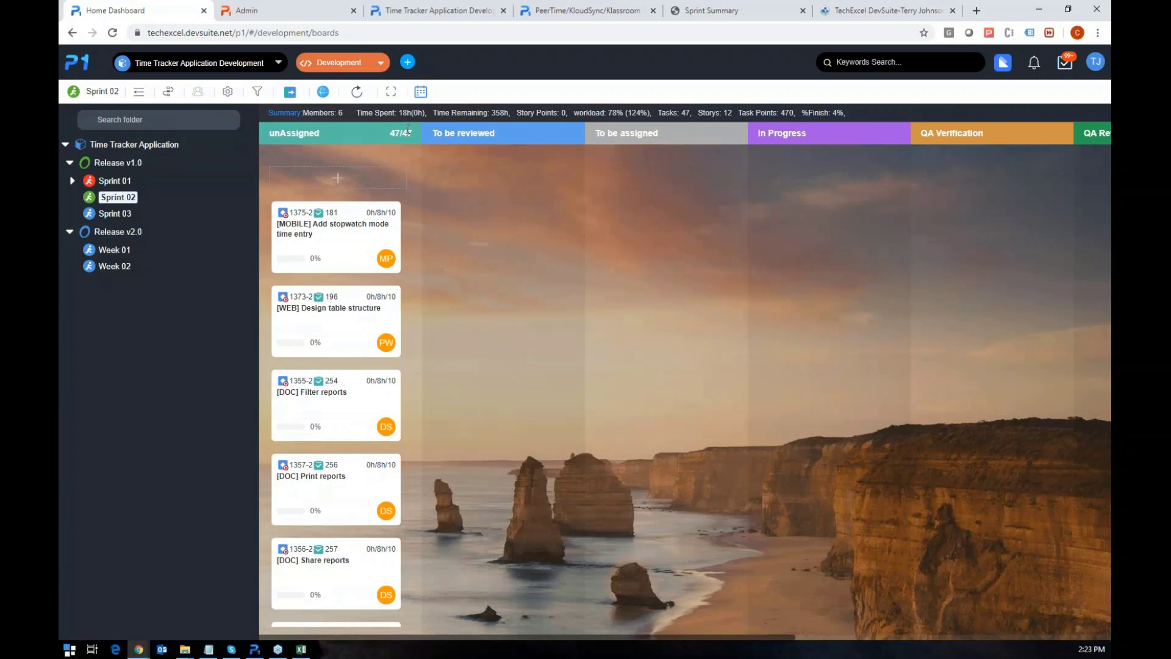
# Move tasks 181 and 254 from unAssigned to To be reviewed, and task 257 to To be assigned
pyautogui.moveTo(342, 210); pyautogui.dragTo(497, 210)
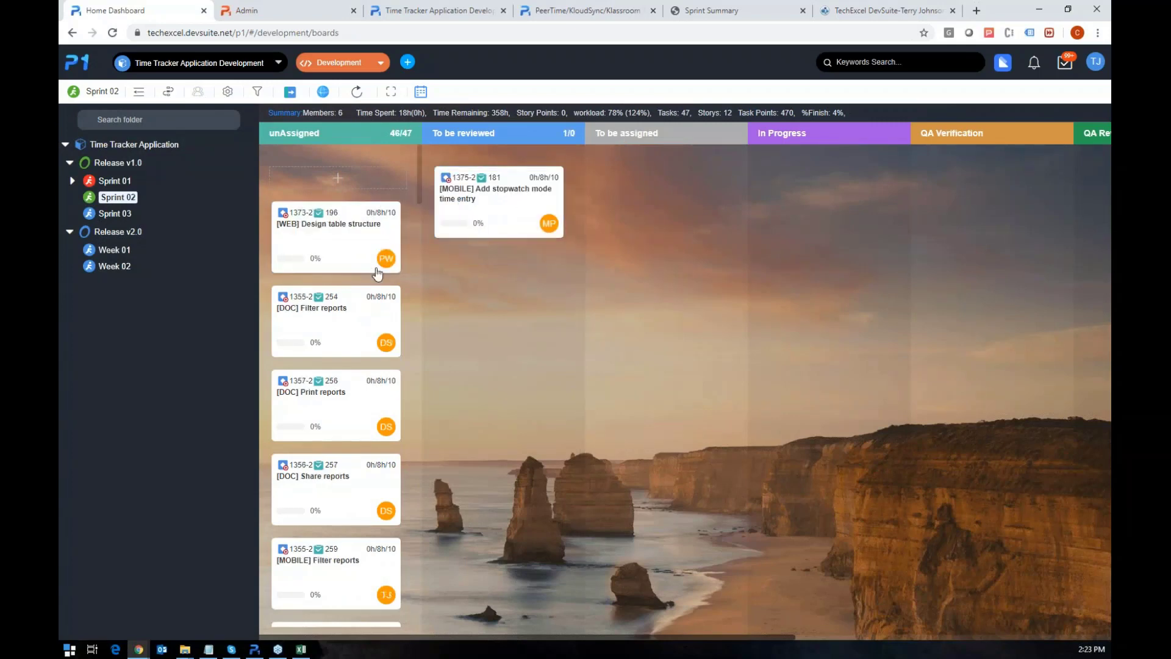
pyautogui.moveTo(366, 297); pyautogui.dragTo(525, 272)
pyautogui.moveTo(360, 384); pyautogui.dragTo(653, 346)
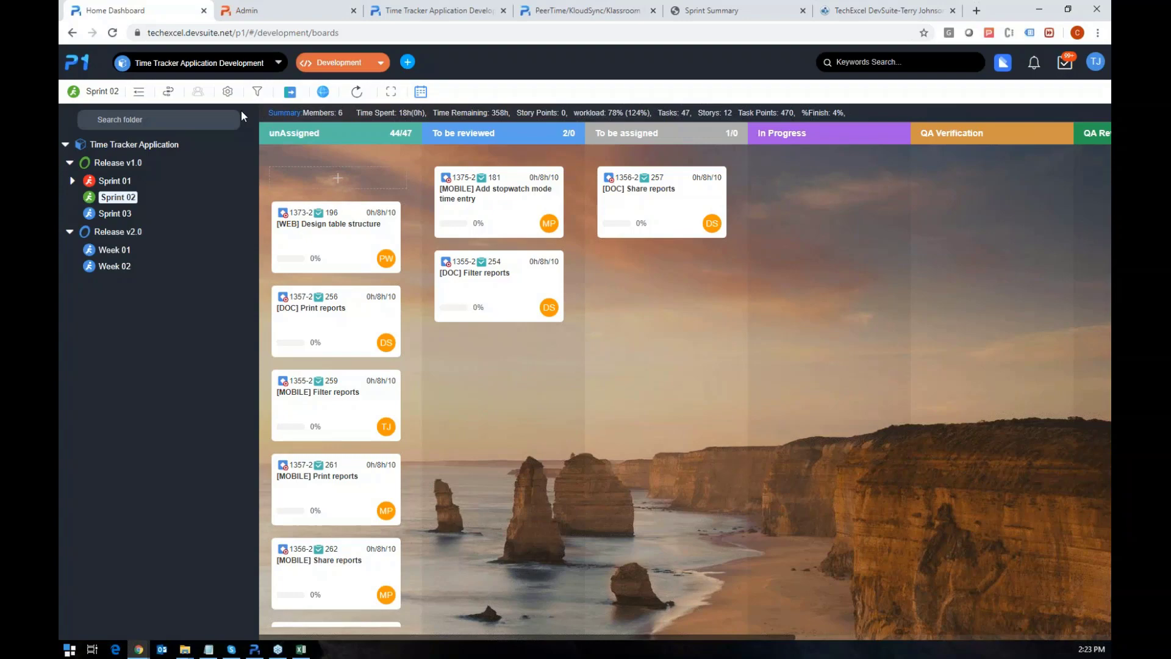
# Arrange the Sprint 02 board by End Date grouped by member, and collapse the two expanded member sections above the last open one
pyautogui.click(168, 93)
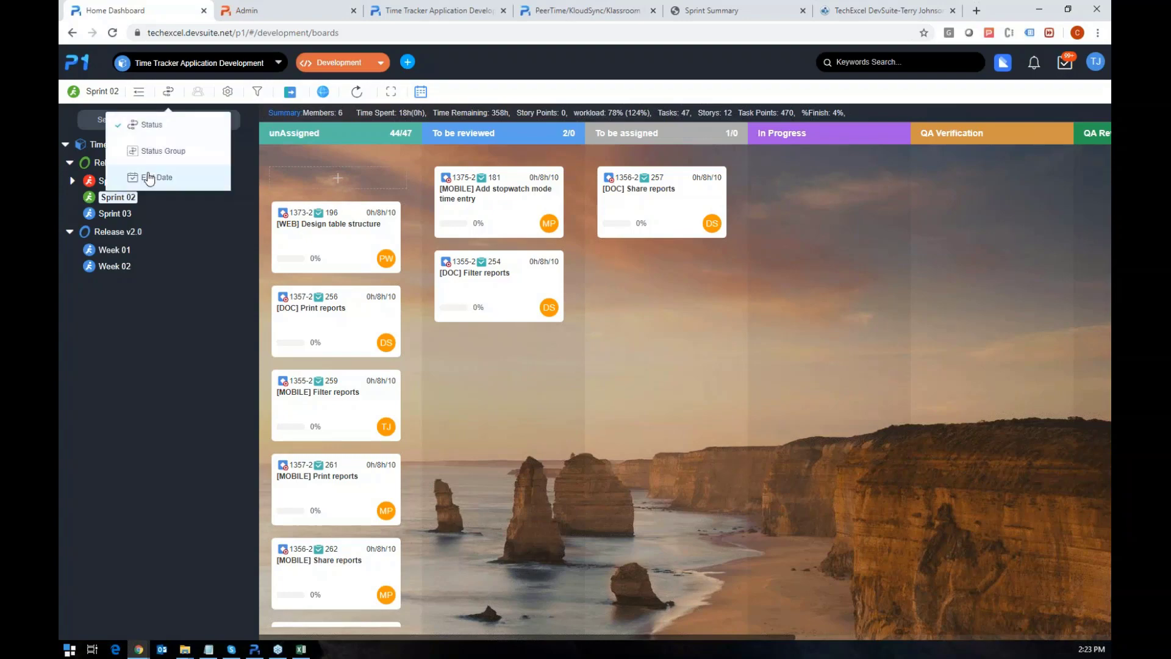
pyautogui.click(149, 178)
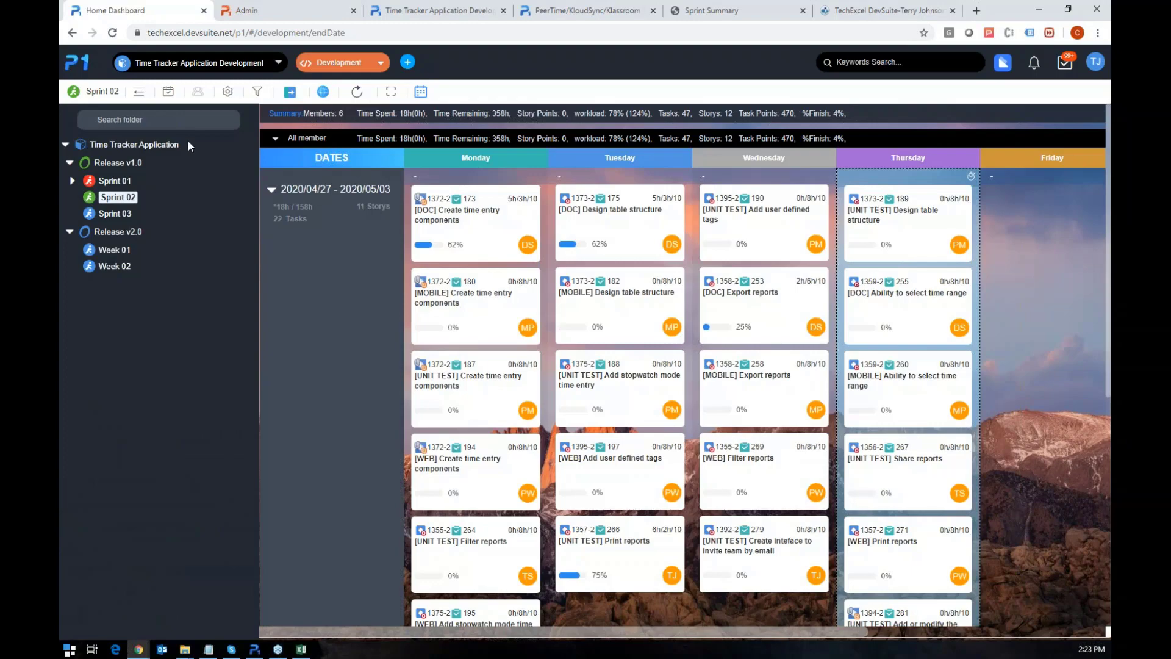
pyautogui.click(198, 92)
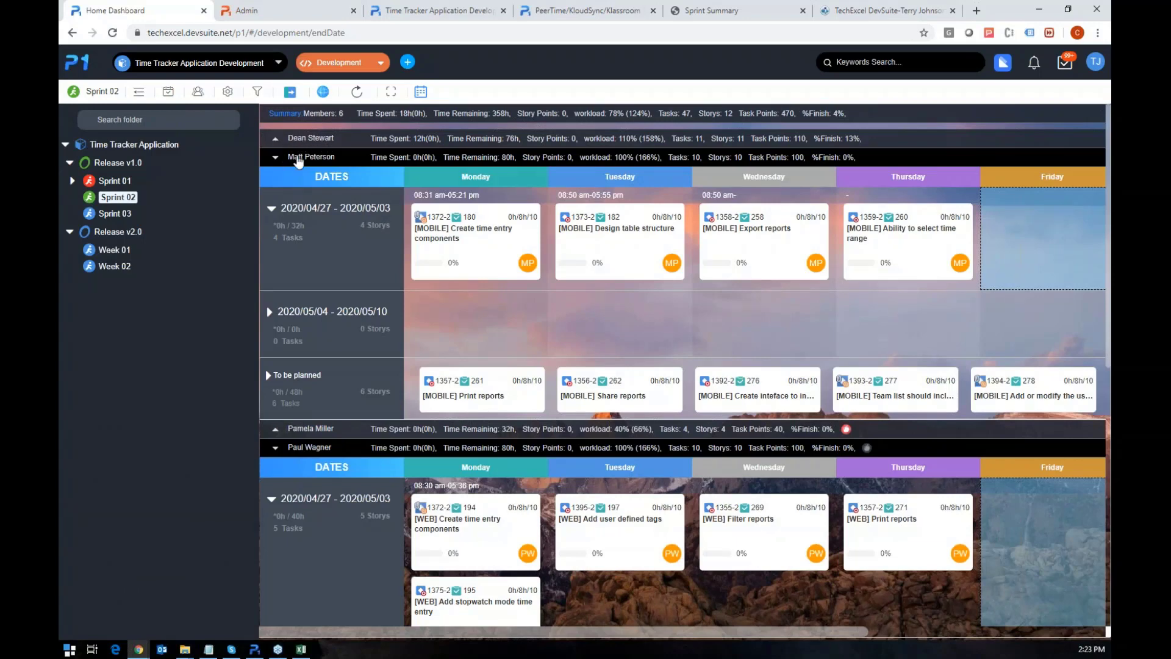
pyautogui.click(275, 157)
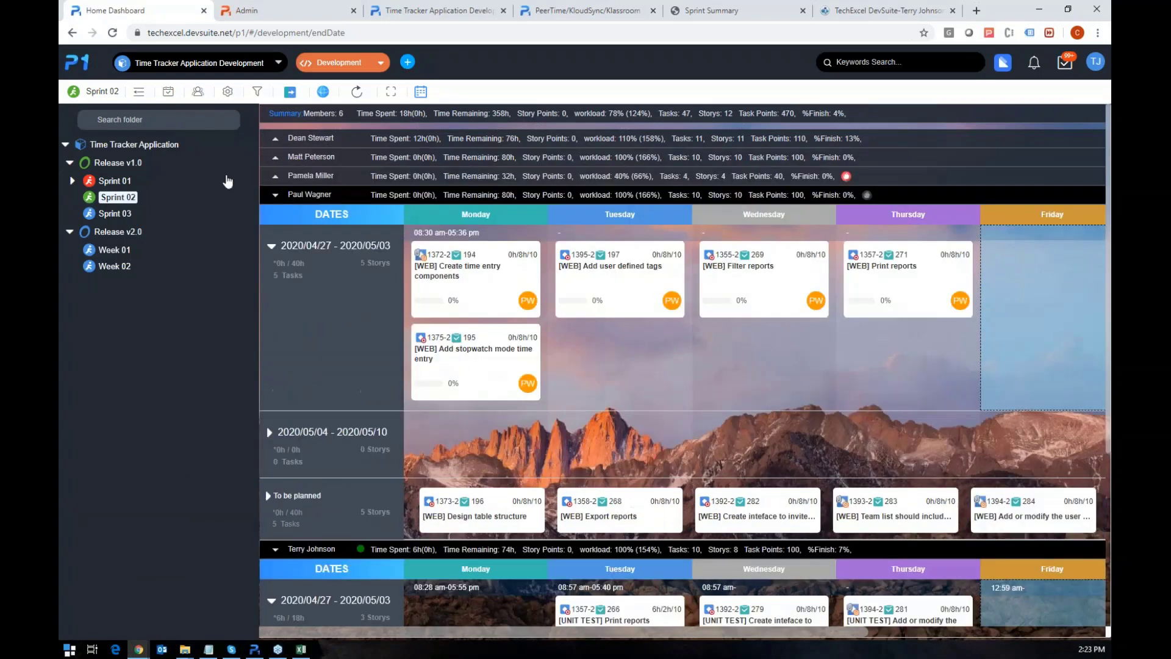
pyautogui.click(275, 195)
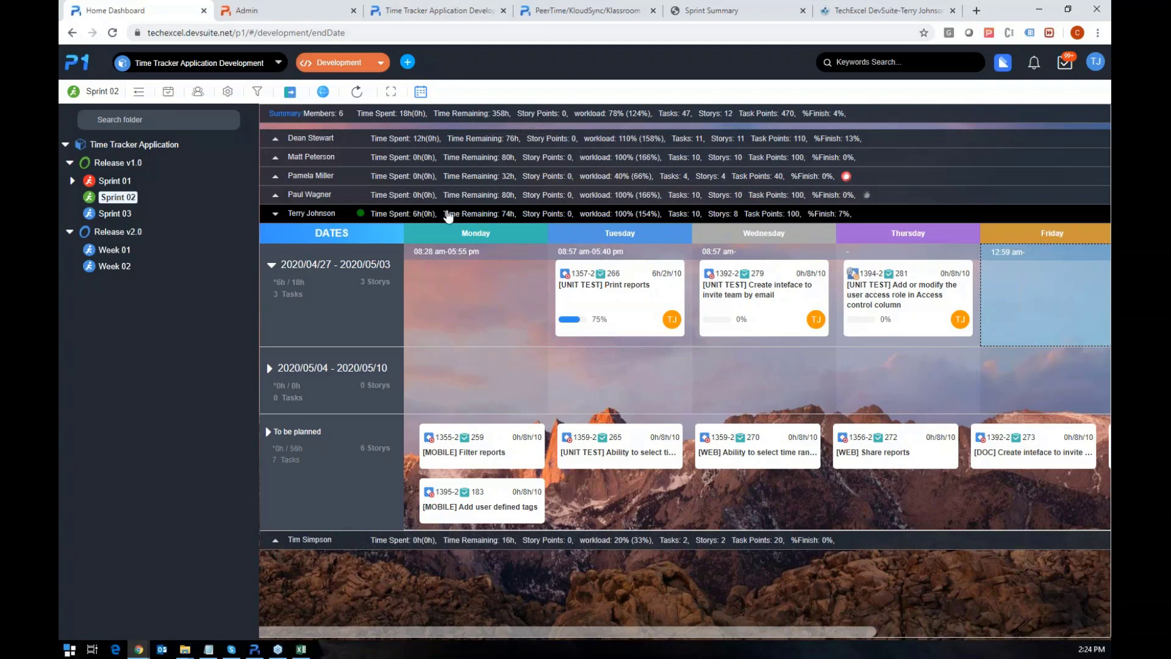
# Switch to the abcsoft.kloudp1.com Sprint 02 board and examine the members' online status and logged times, collapsing and reopening the fourth member's section
pyautogui.click(413, 20)
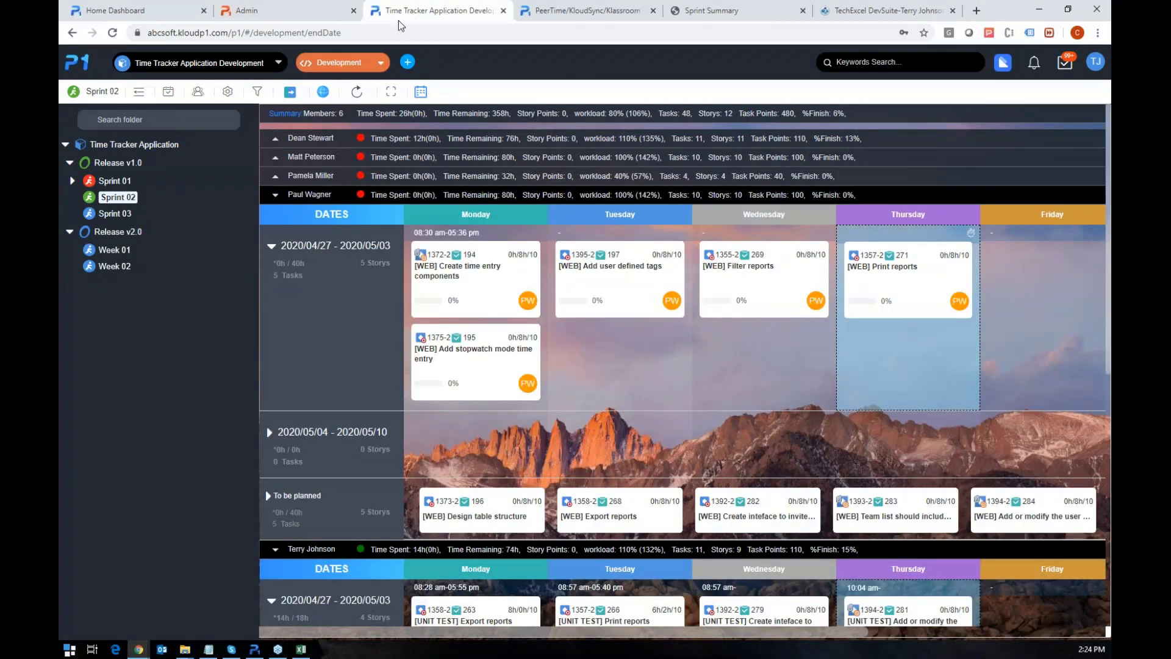
pyautogui.click(275, 195)
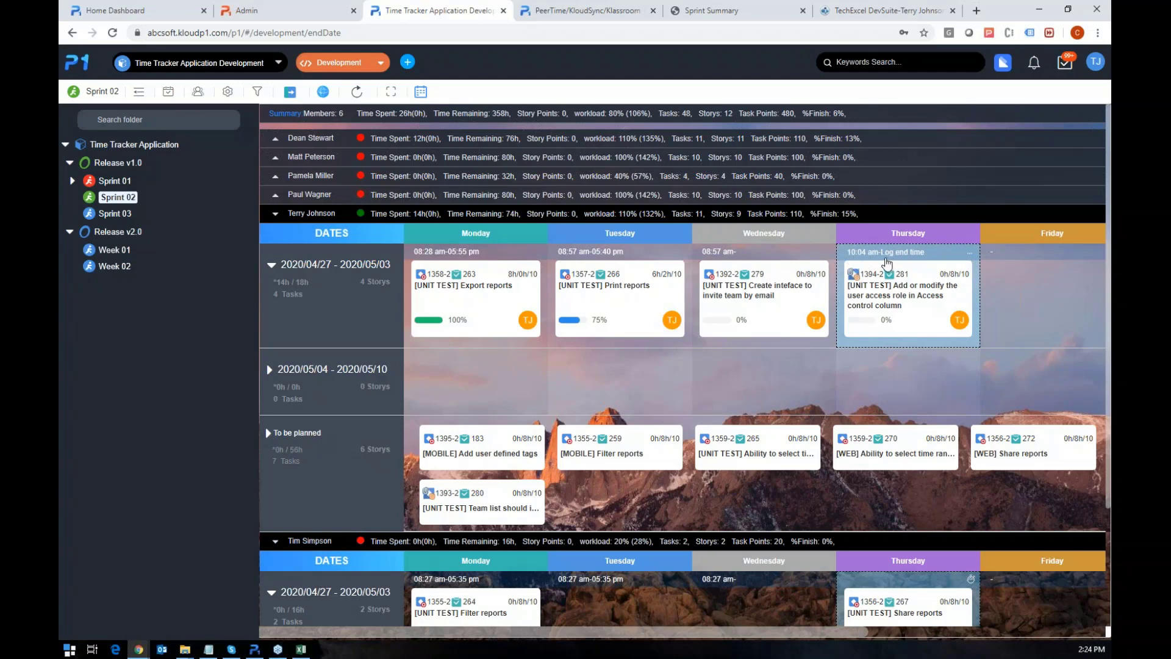
pyautogui.moveTo(361, 216)
pyautogui.click(276, 197)
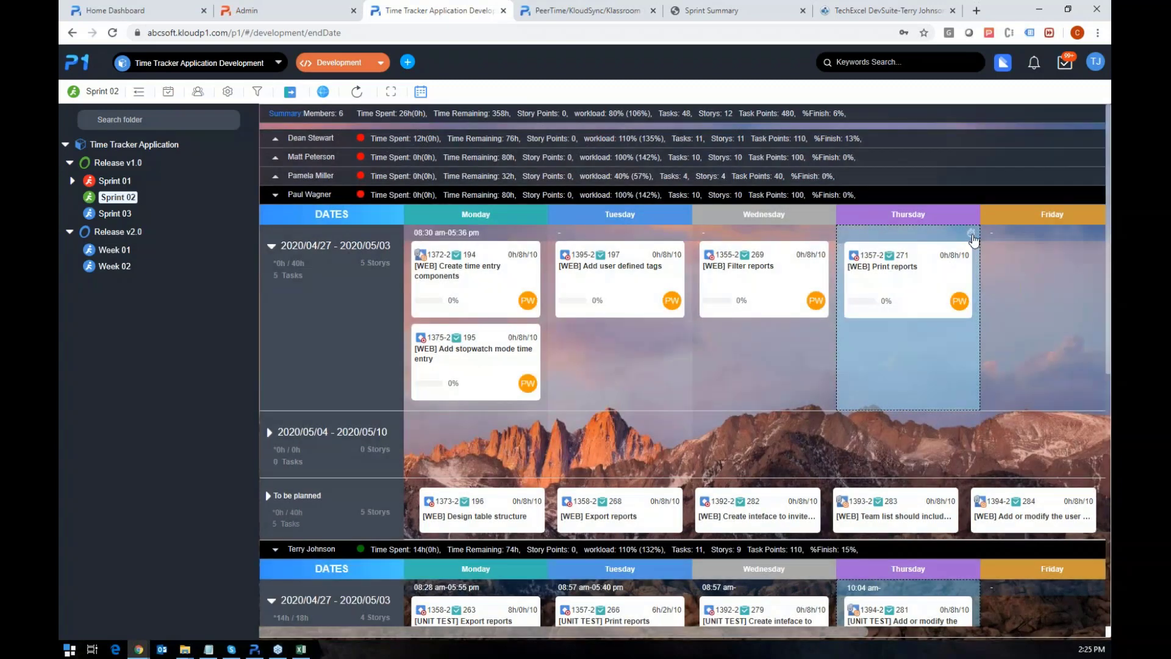
# Draft a three-star Ding to the fourth listed member, saying they could not be reached and asking them to get back
pyautogui.click(971, 233)
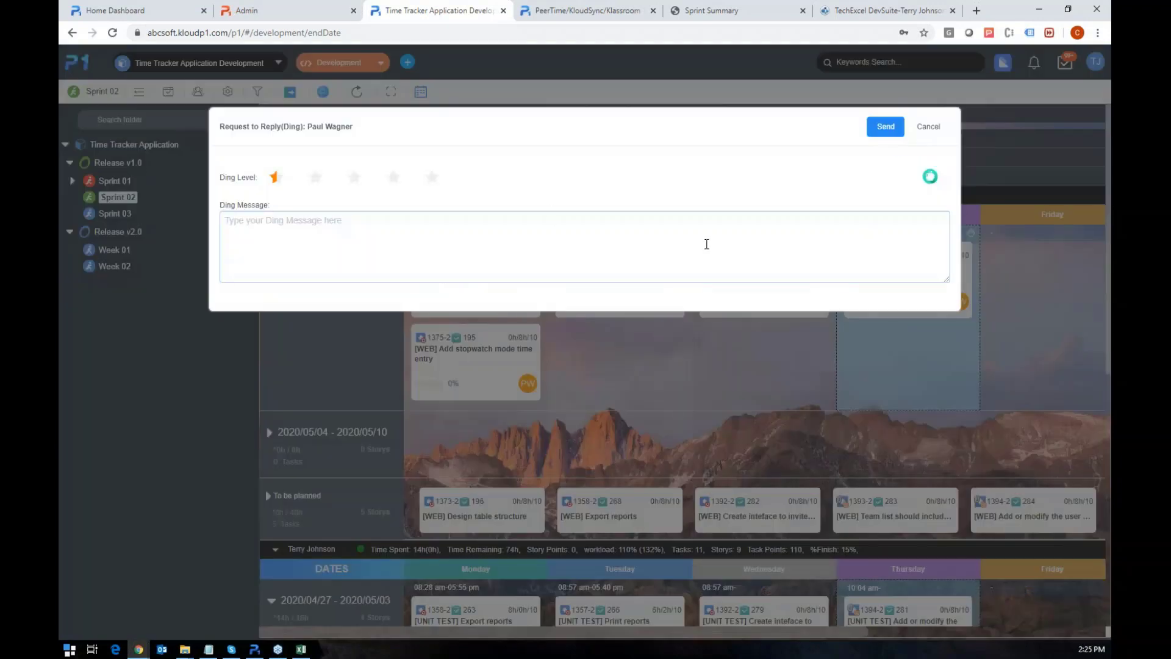
pyautogui.click(350, 182)
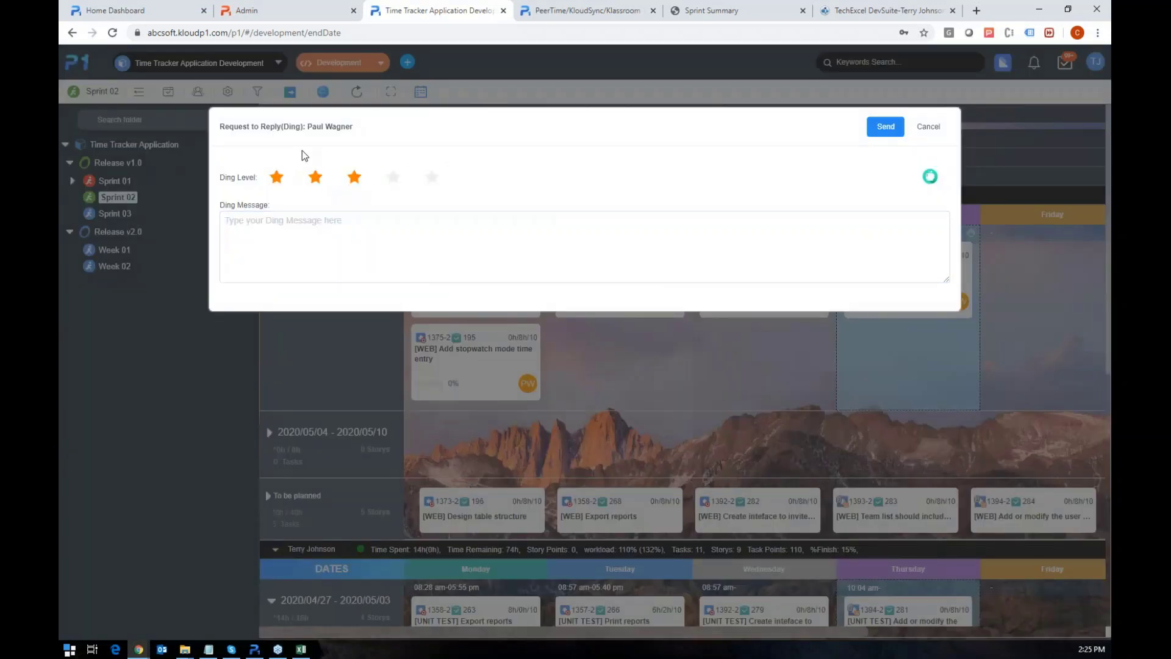
pyautogui.click(311, 246)
pyautogui.write('hey paul, it')
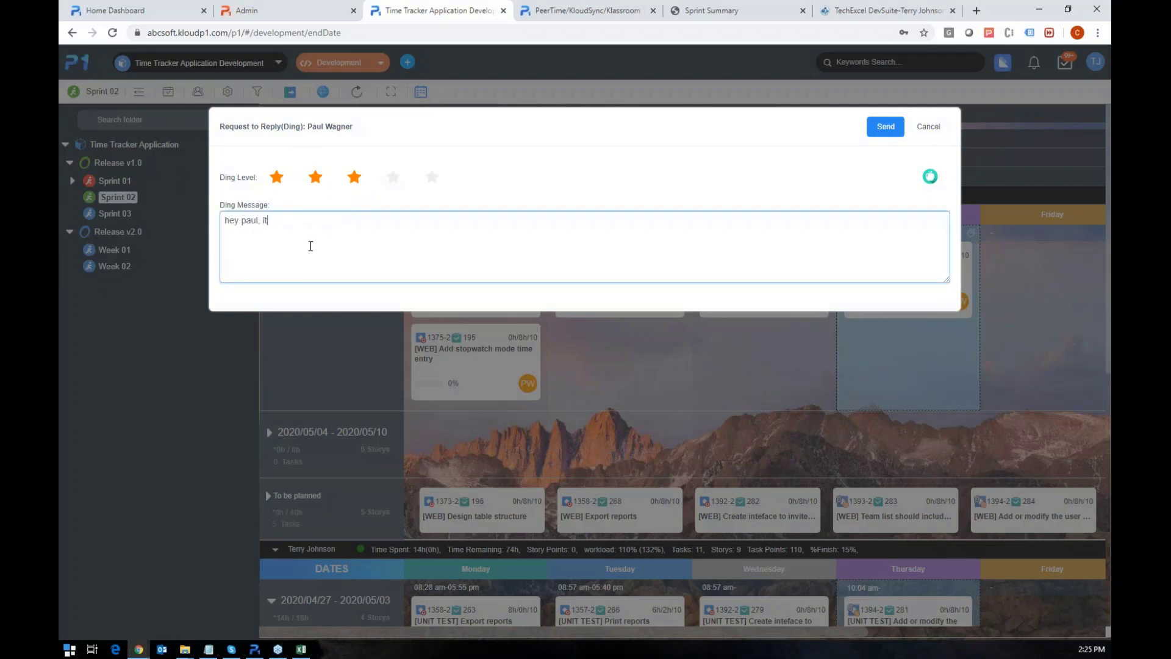
pyautogui.press('BackSpace')
pyautogui.write('tired to reach, please get back to me')
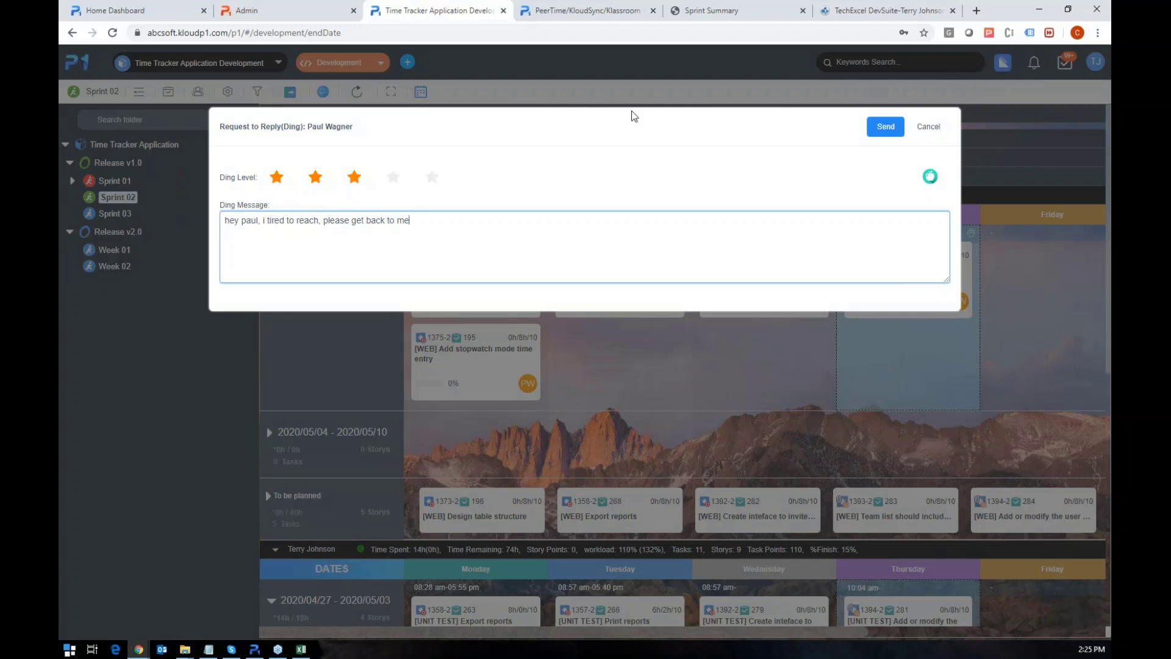
# Try lower and higher Ding levels for the request and discard it without sending
pyautogui.doubleClick(243, 127)
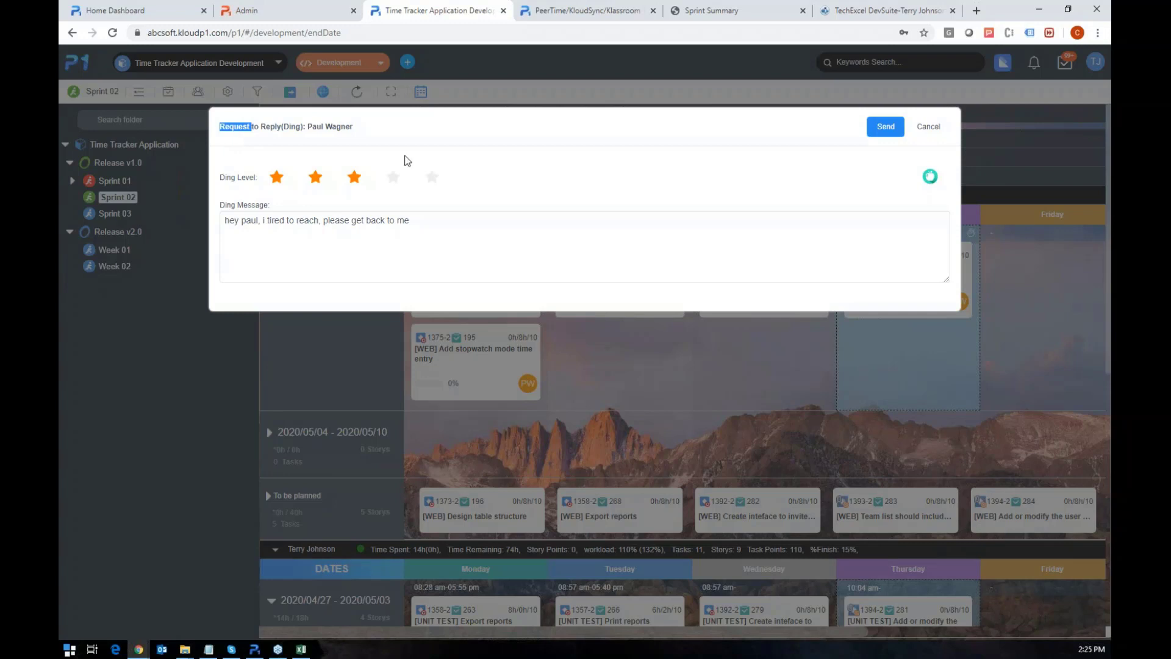
pyautogui.click(315, 178)
pyautogui.click(431, 179)
pyautogui.click(929, 126)
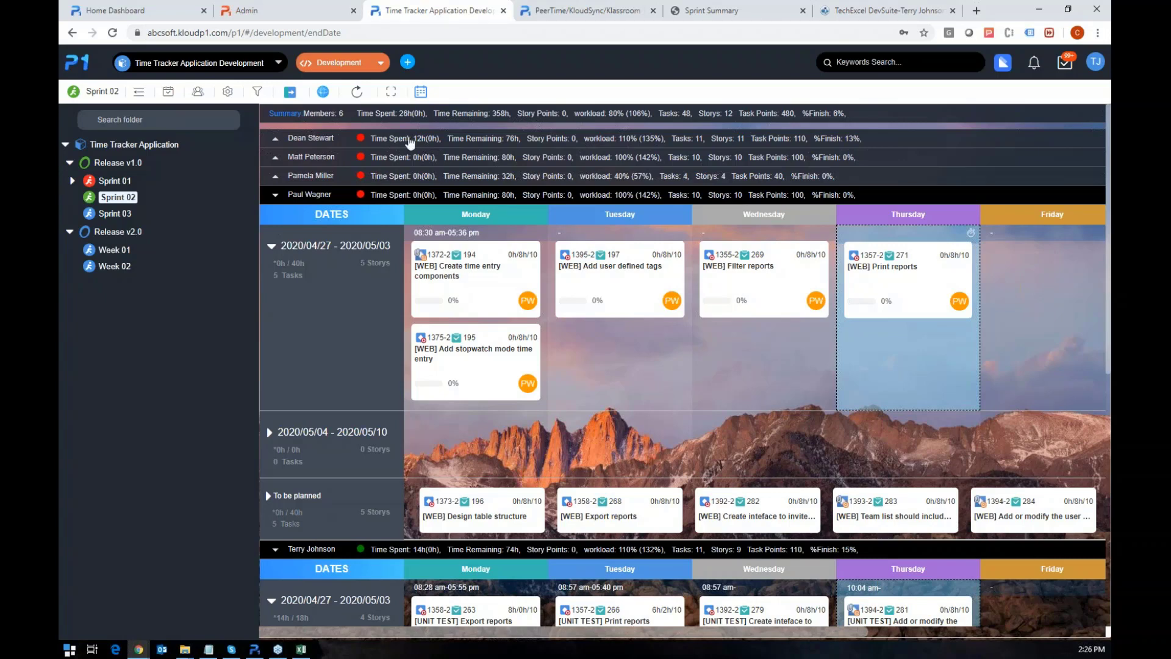
# Open the Requirement module of the Time Tracker Application Development project on both the kloudp1.com and devsuite.net sites
pyautogui.click(355, 69)
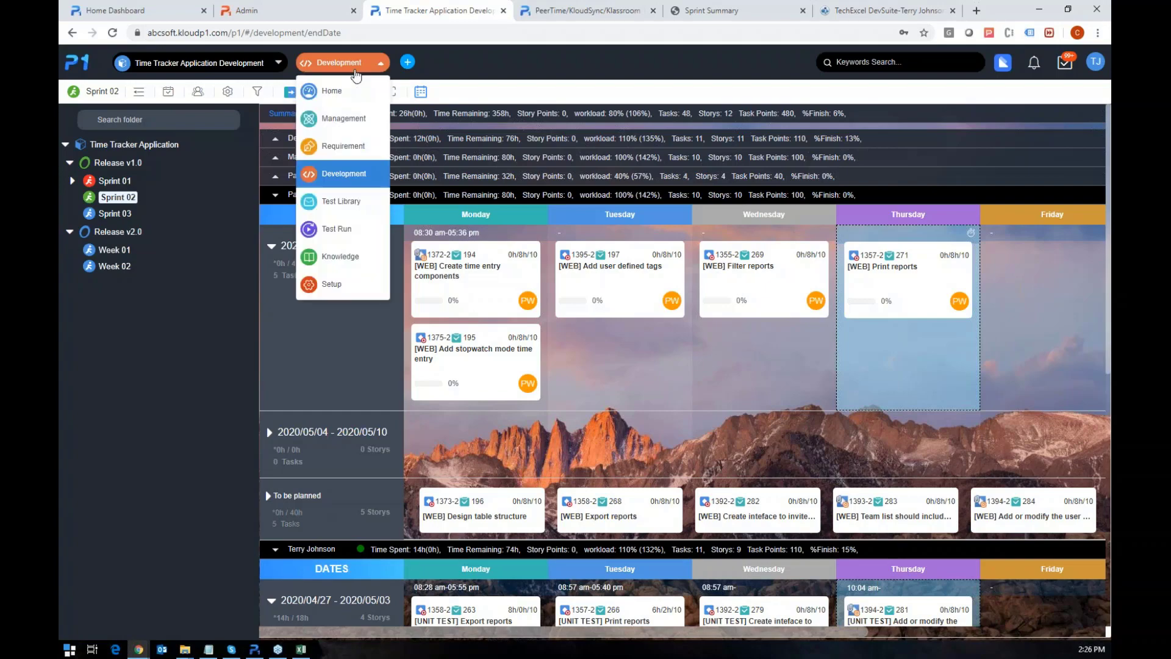
pyautogui.click(342, 146)
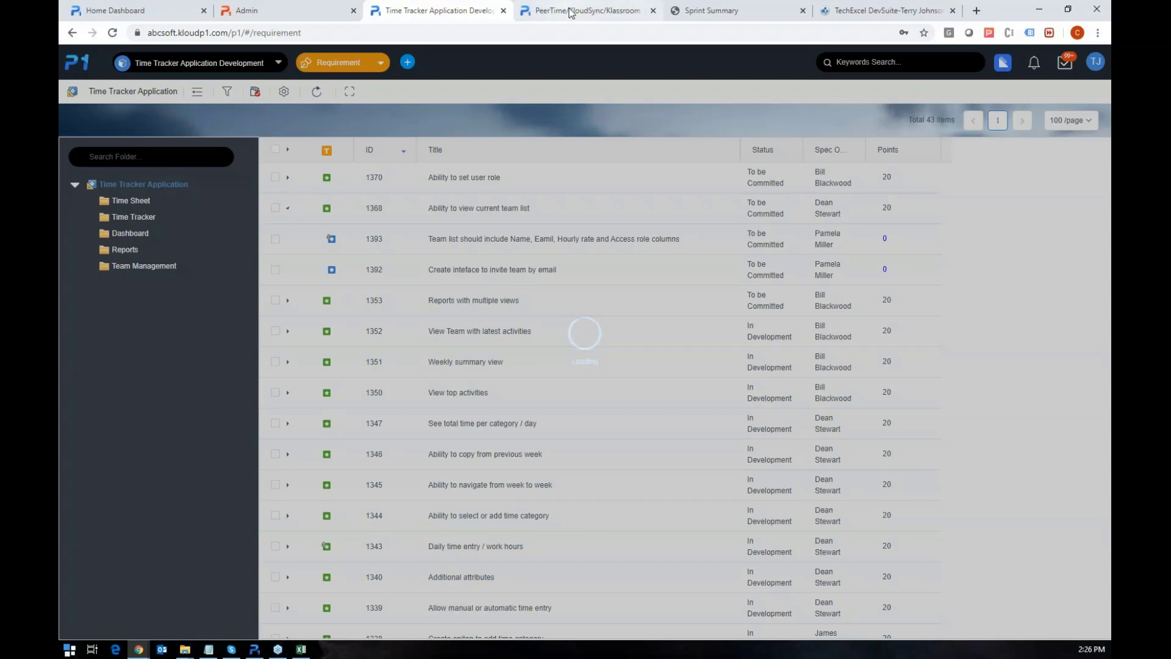
pyautogui.click(153, 12)
pyautogui.click(340, 62)
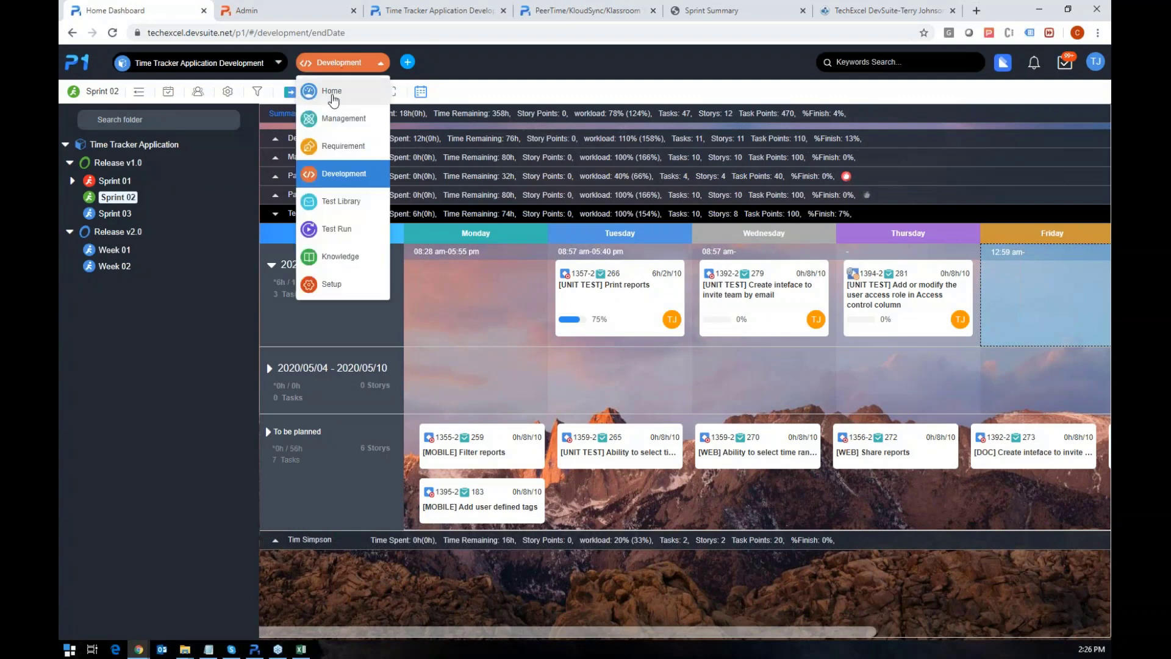
pyautogui.click(324, 148)
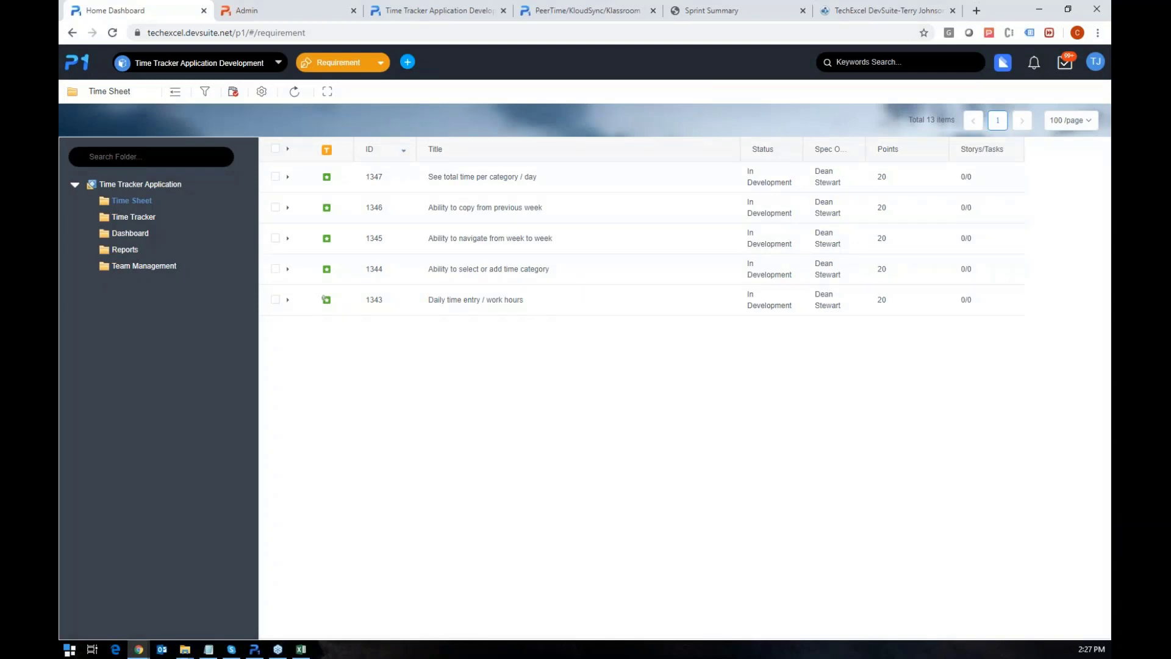
# Expand requirement 1347 and show the details of its child item 1386, Add total time per category
pyautogui.click(288, 178)
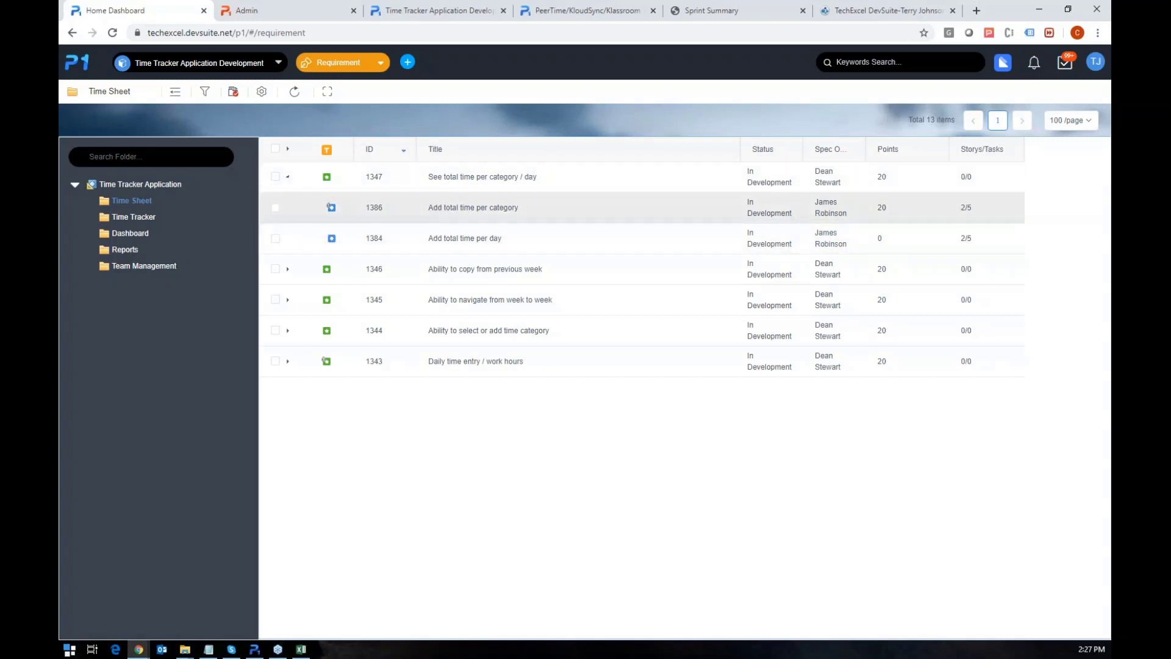
pyautogui.click(442, 206)
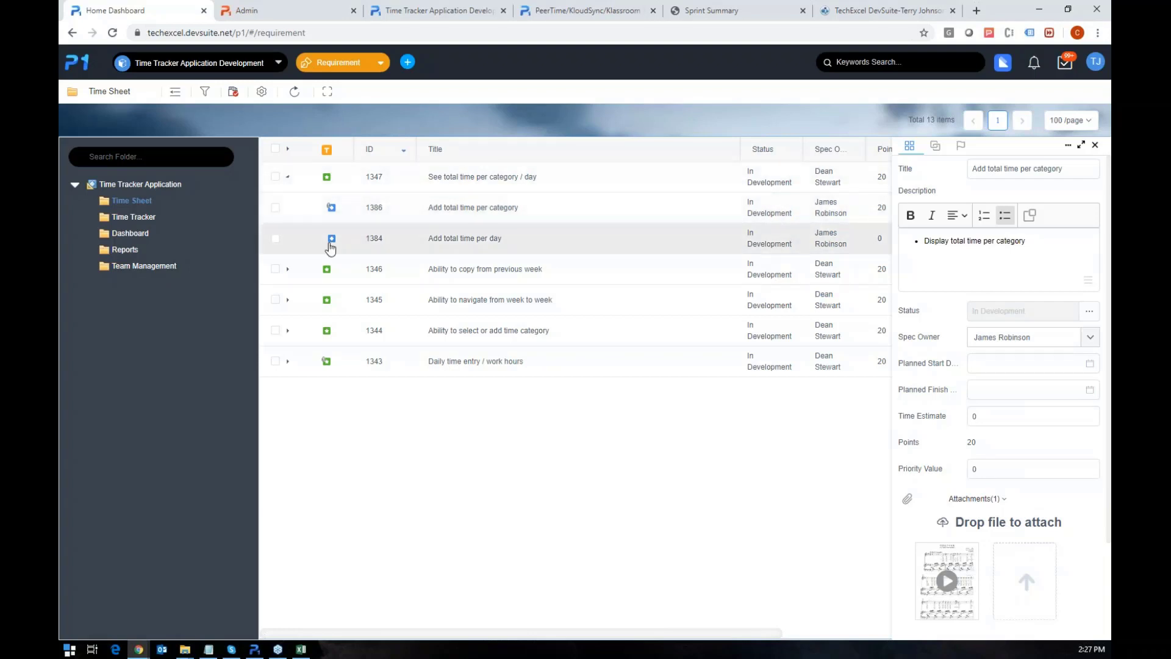
# On the kloudp1.com site, expand requirements 1370 and 1368 and open child item 1392 for editing
pyautogui.click(457, 13)
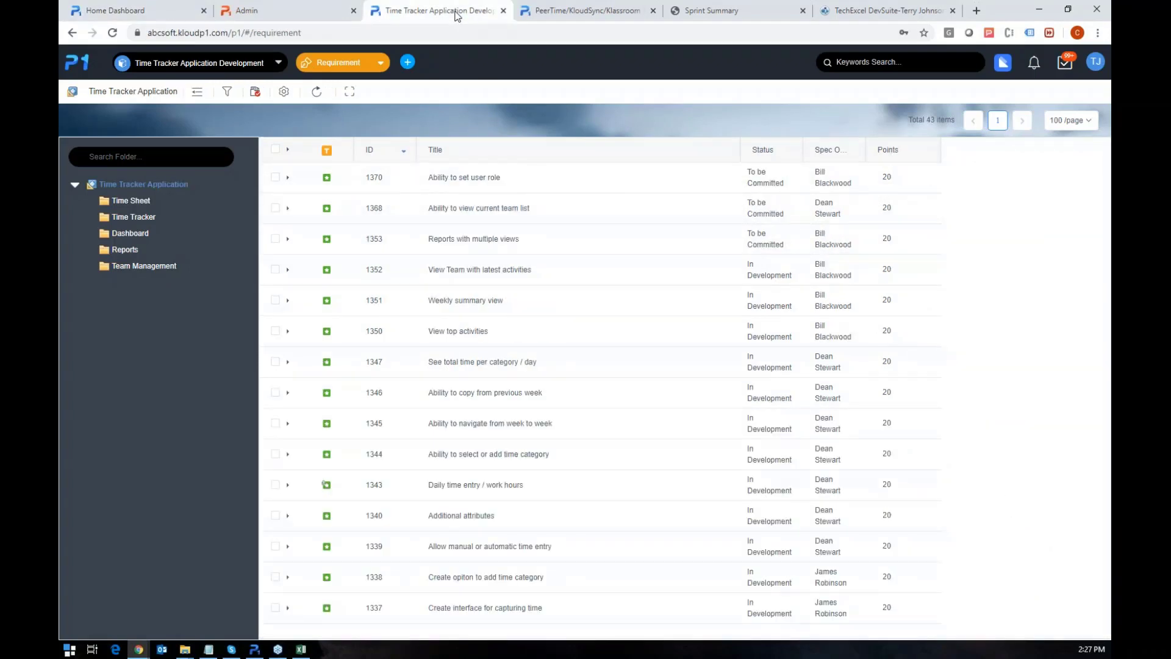
pyautogui.click(287, 178)
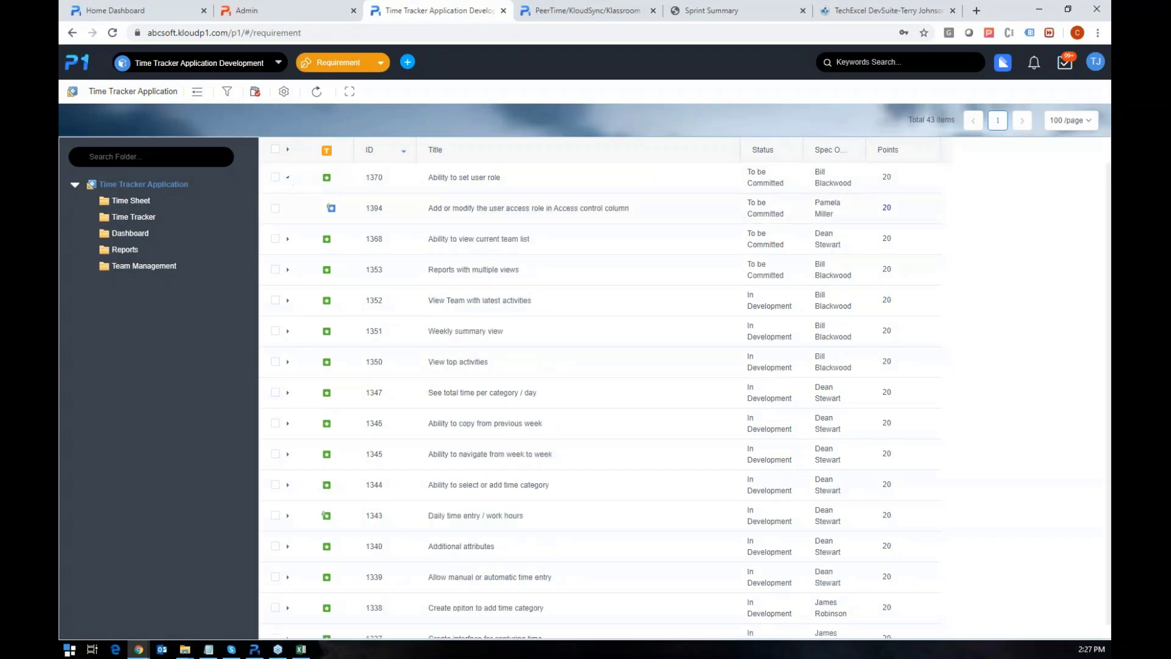
pyautogui.click(287, 239)
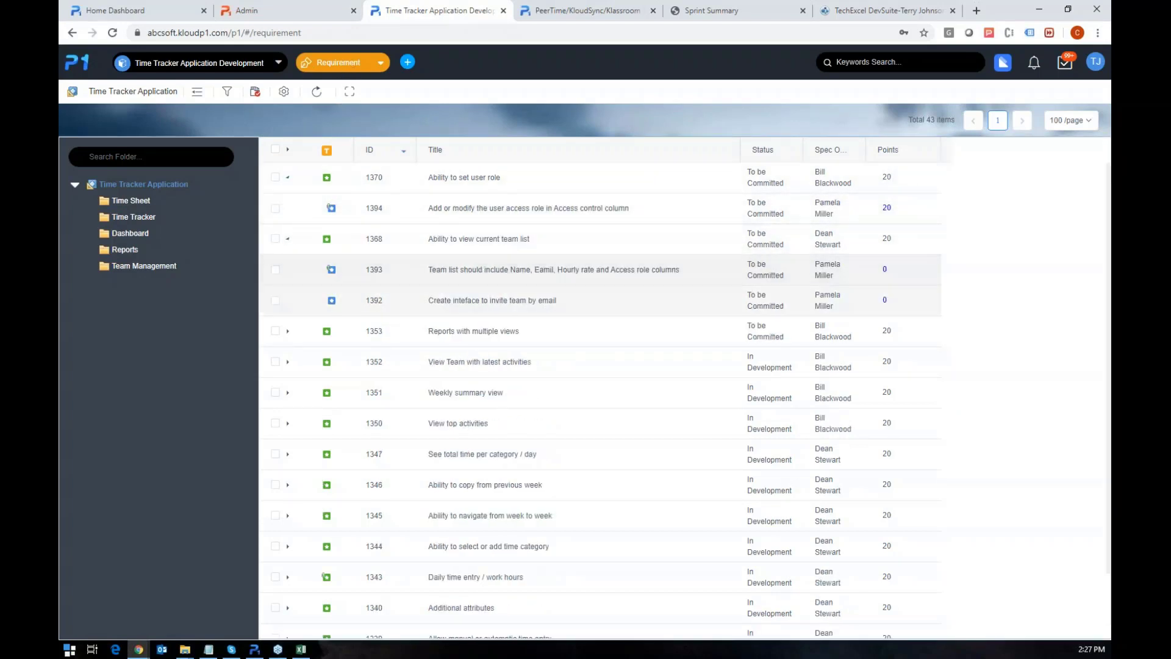
pyautogui.doubleClick(327, 302)
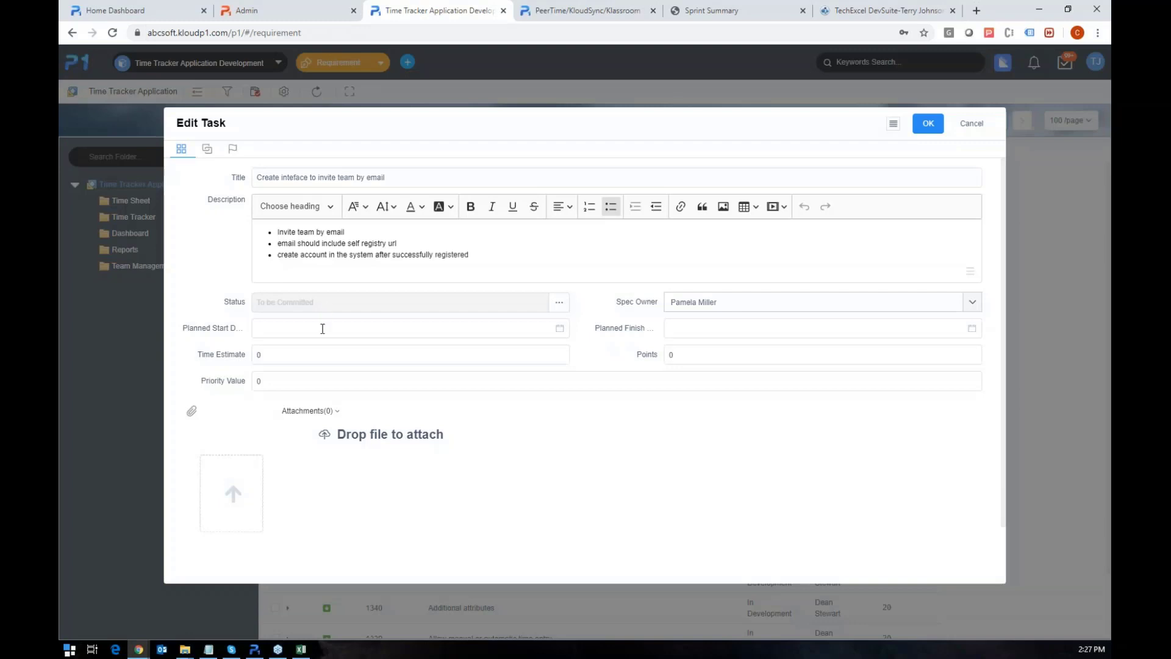
# Attach P1_Issues.docx to the task, assign the document to the Requirements space, and save the task
pyautogui.click(226, 485)
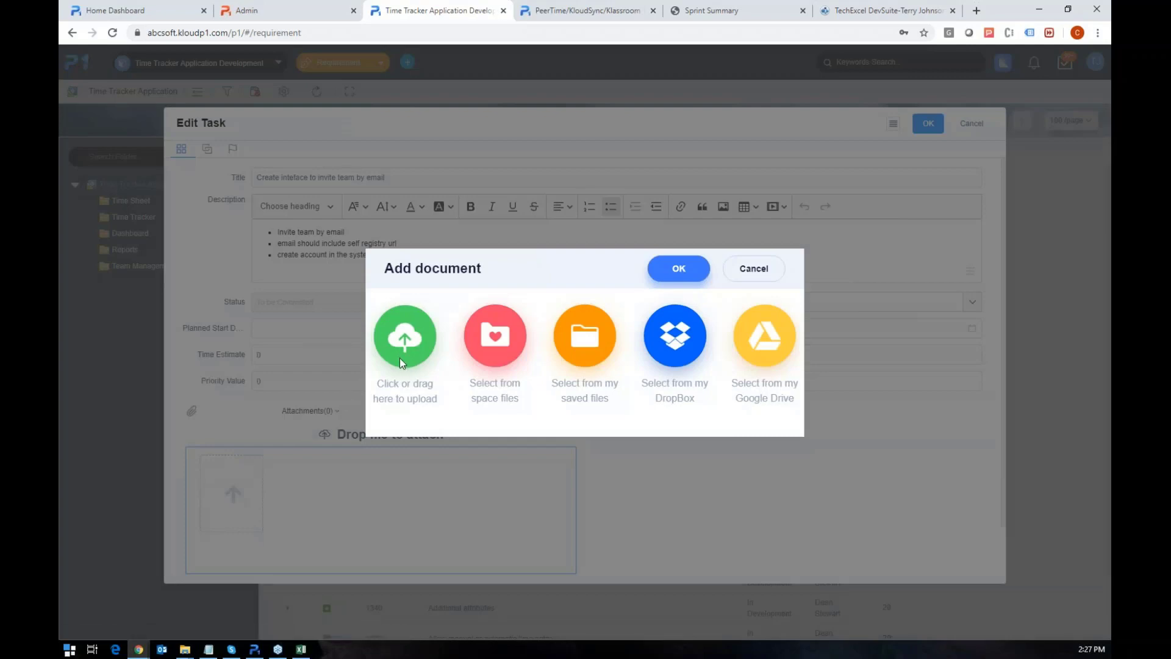
pyautogui.click(400, 357)
pyautogui.press('Escape')
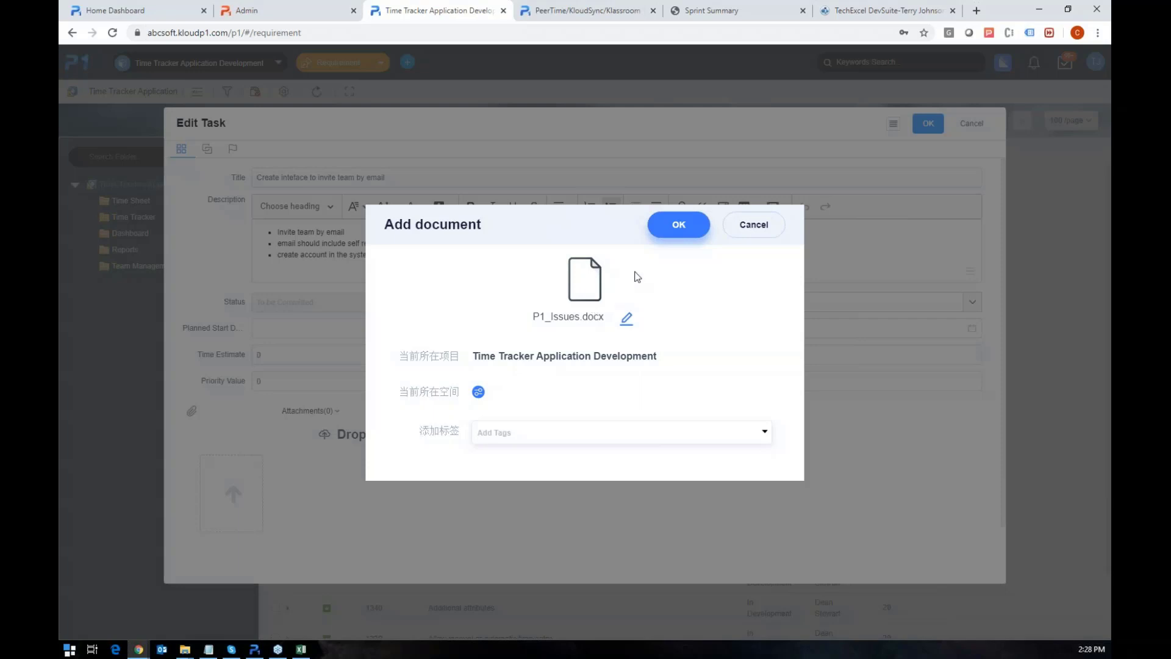
pyautogui.click(677, 239)
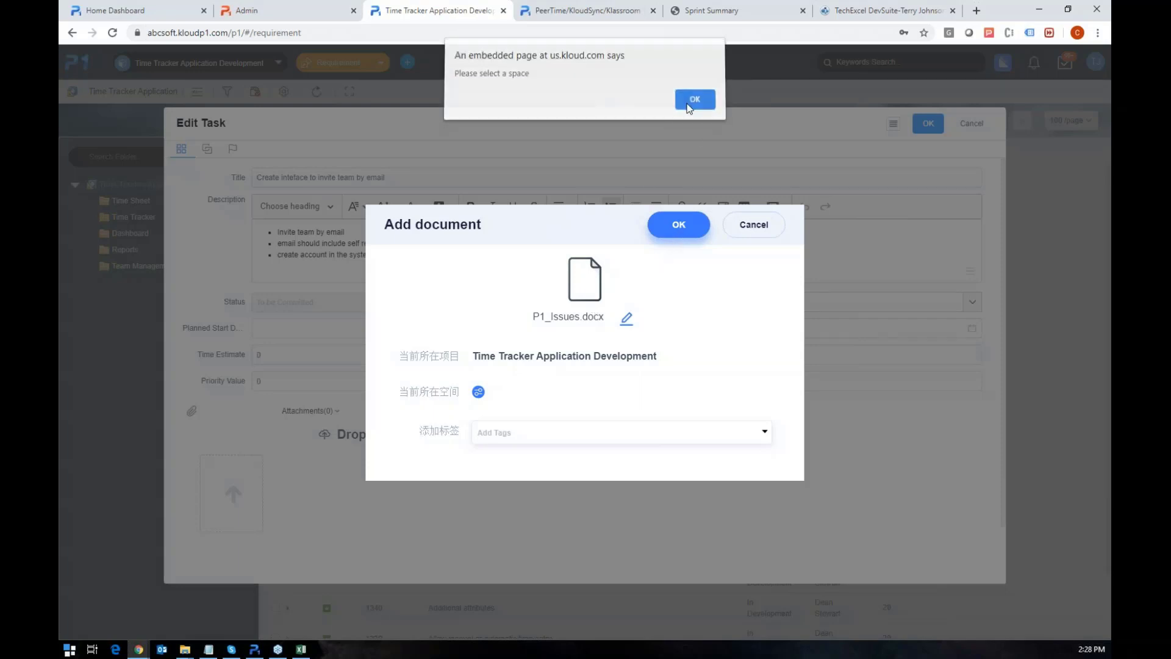
pyautogui.click(693, 104)
pyautogui.click(477, 392)
pyautogui.click(592, 303)
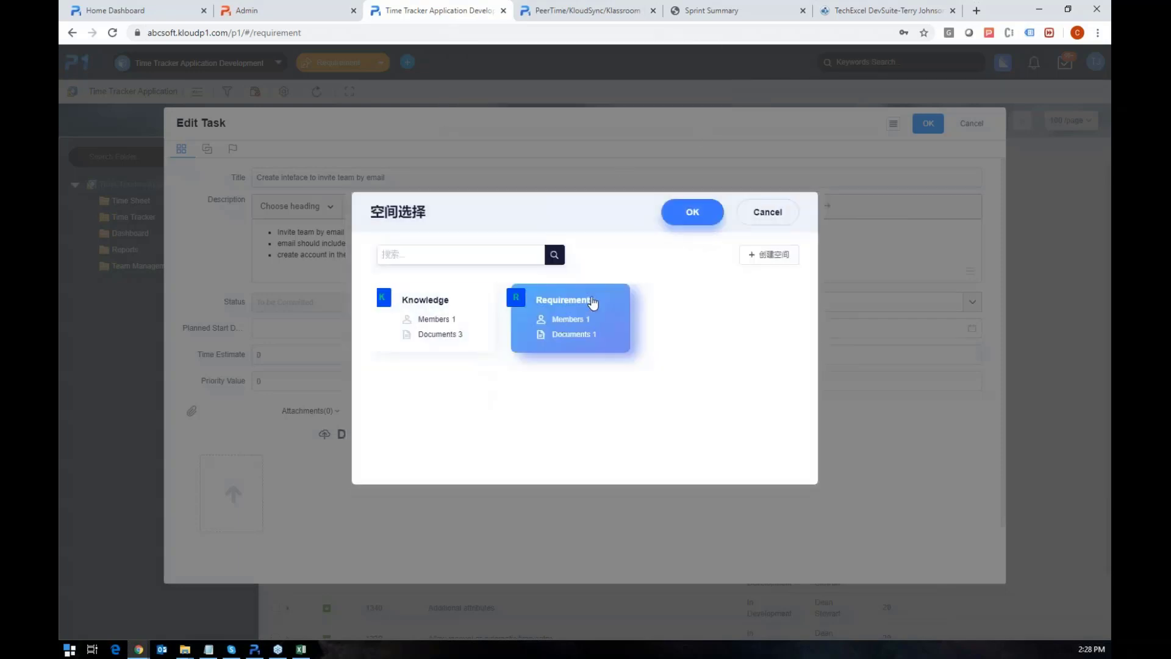
pyautogui.click(694, 213)
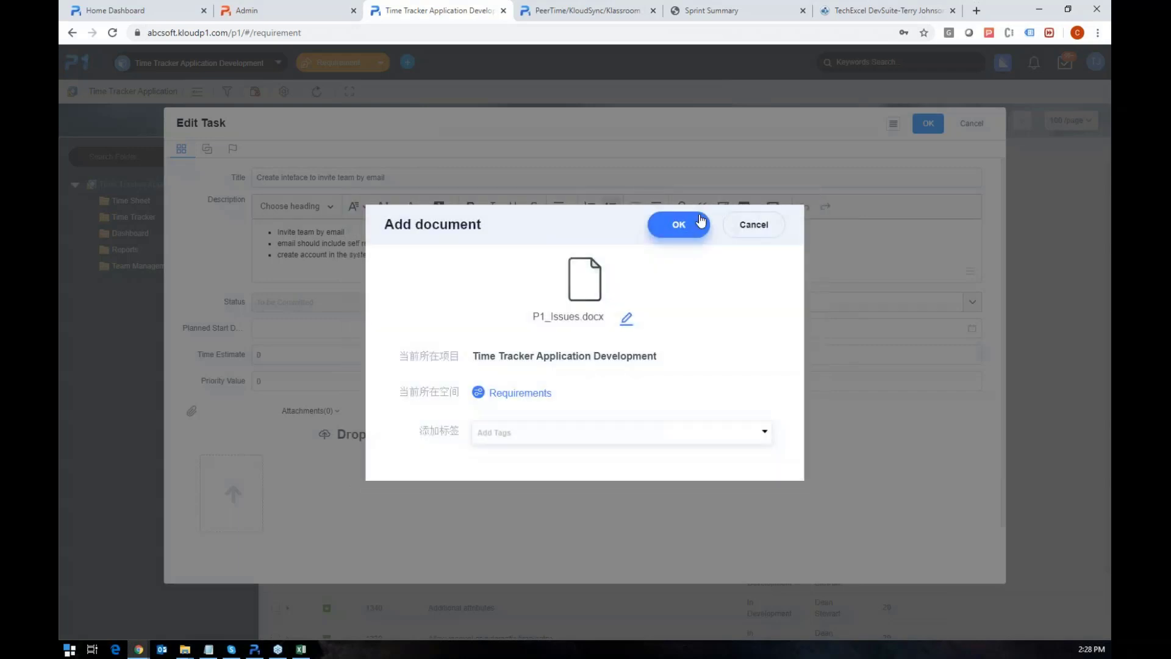
pyautogui.click(667, 231)
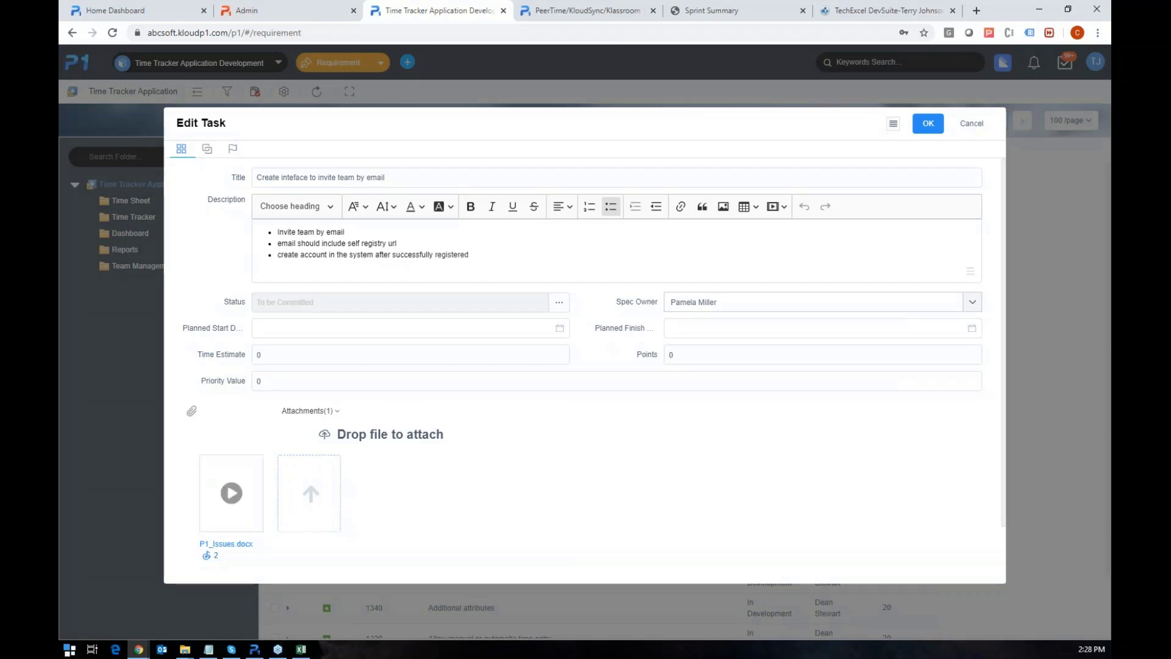
pyautogui.click(928, 123)
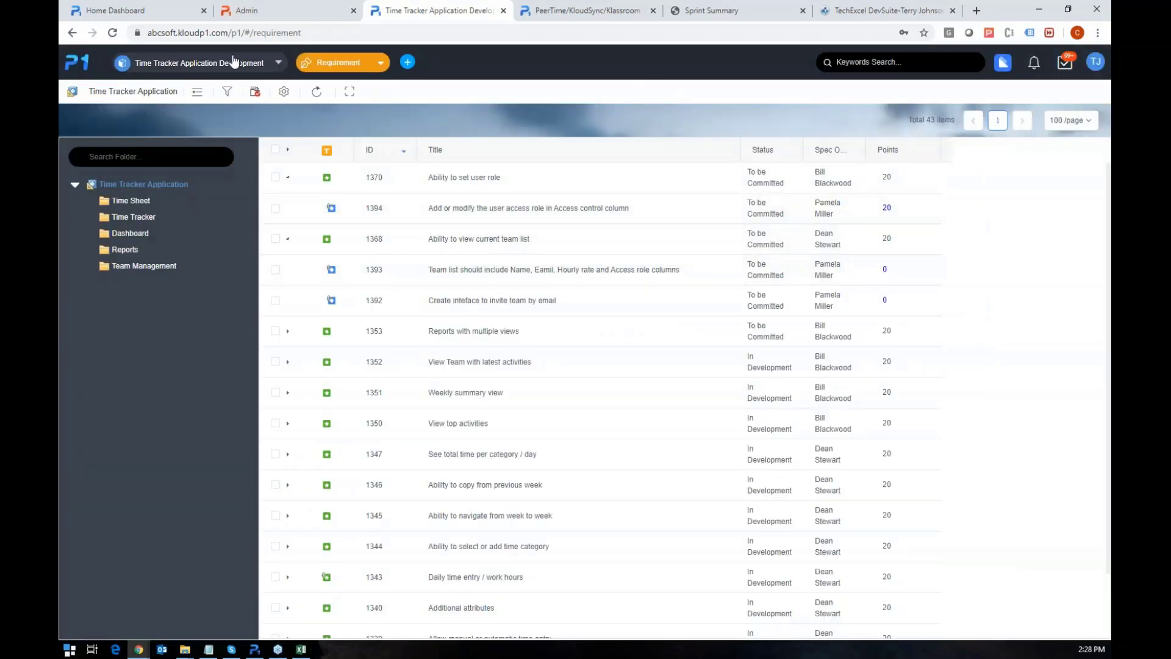
# Switch to Kloud, open the earlier P1_Issues.docx in the Requirements space, and start recording a new public sync with voice
pyautogui.click(1002, 63)
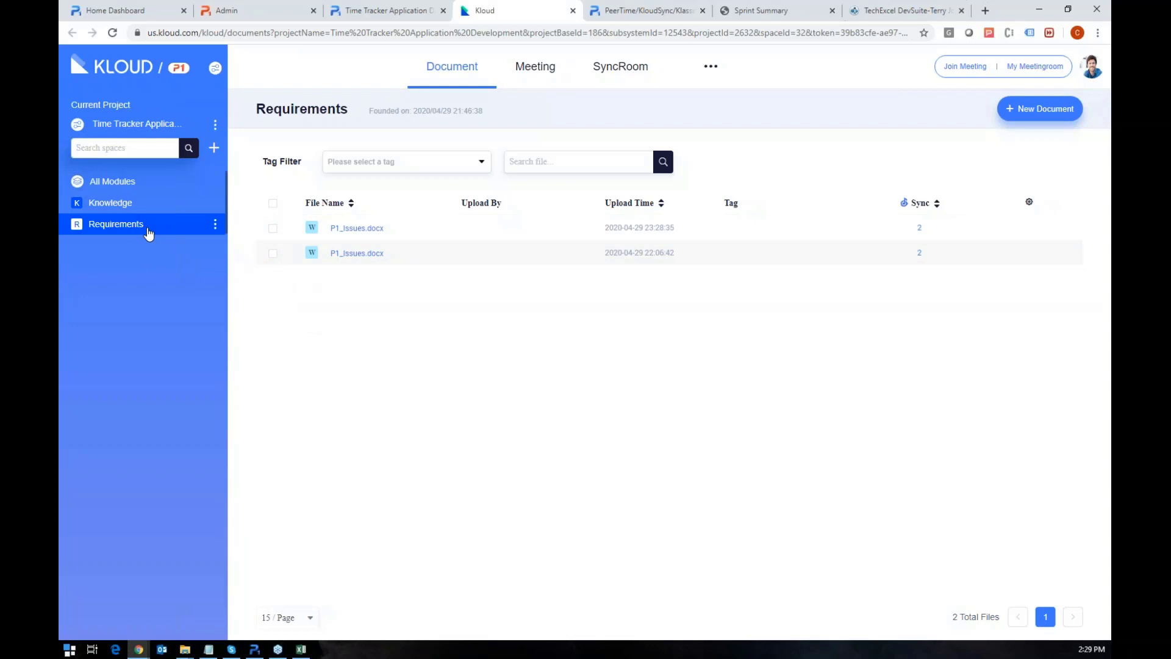
pyautogui.click(343, 259)
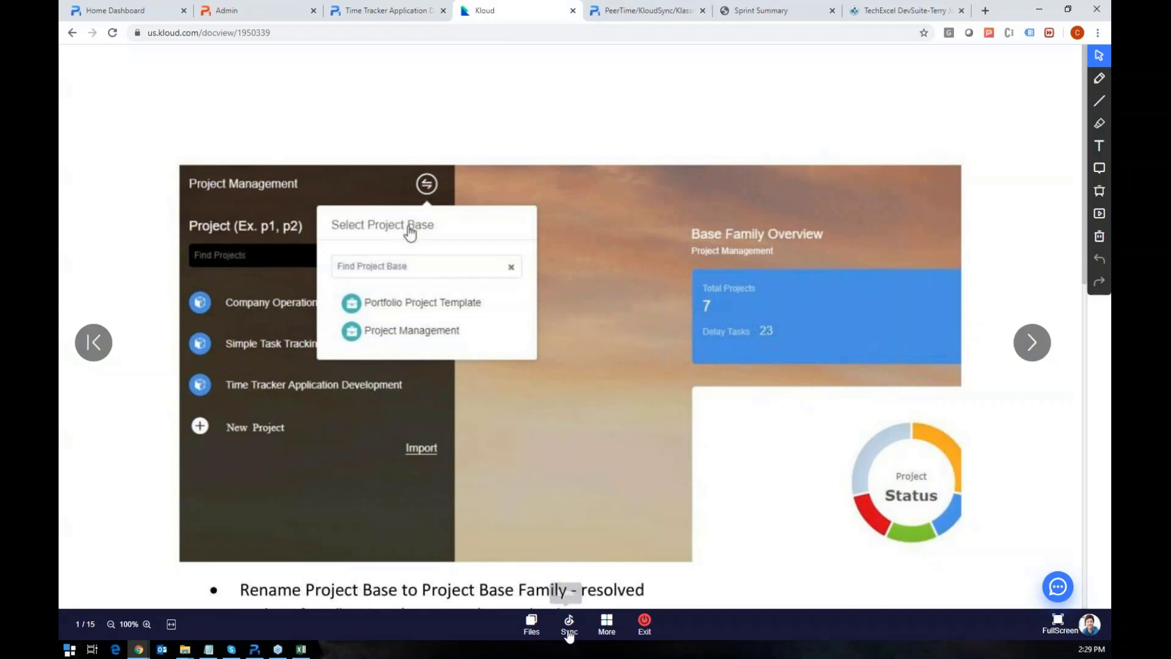
pyautogui.click(569, 634)
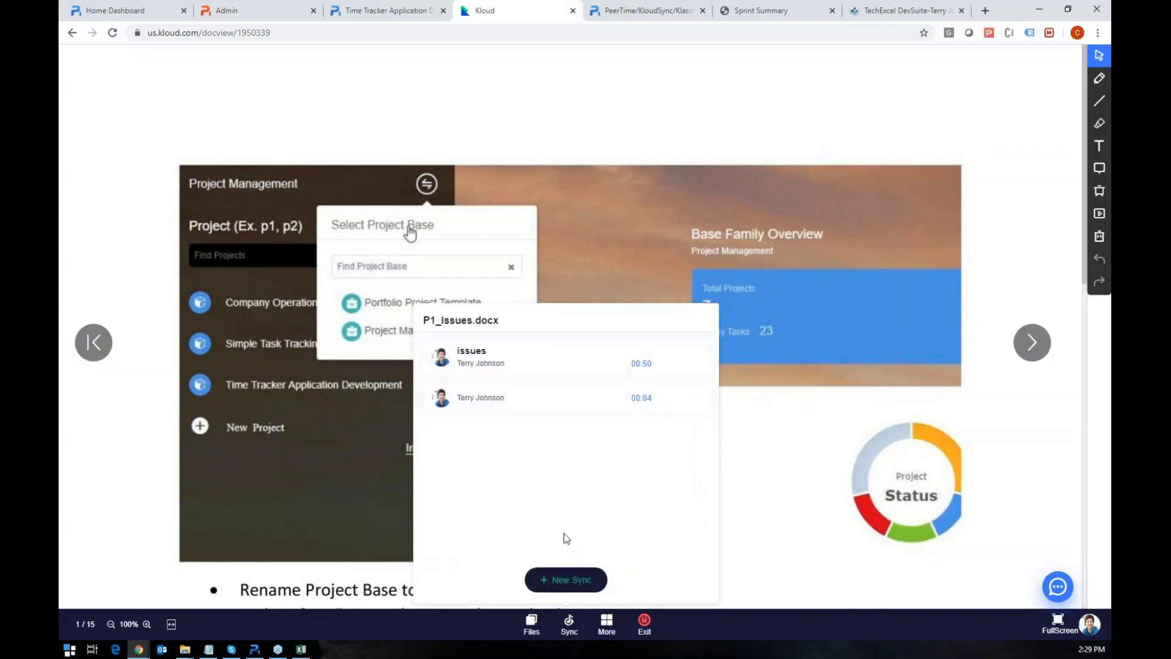
pyautogui.click(555, 579)
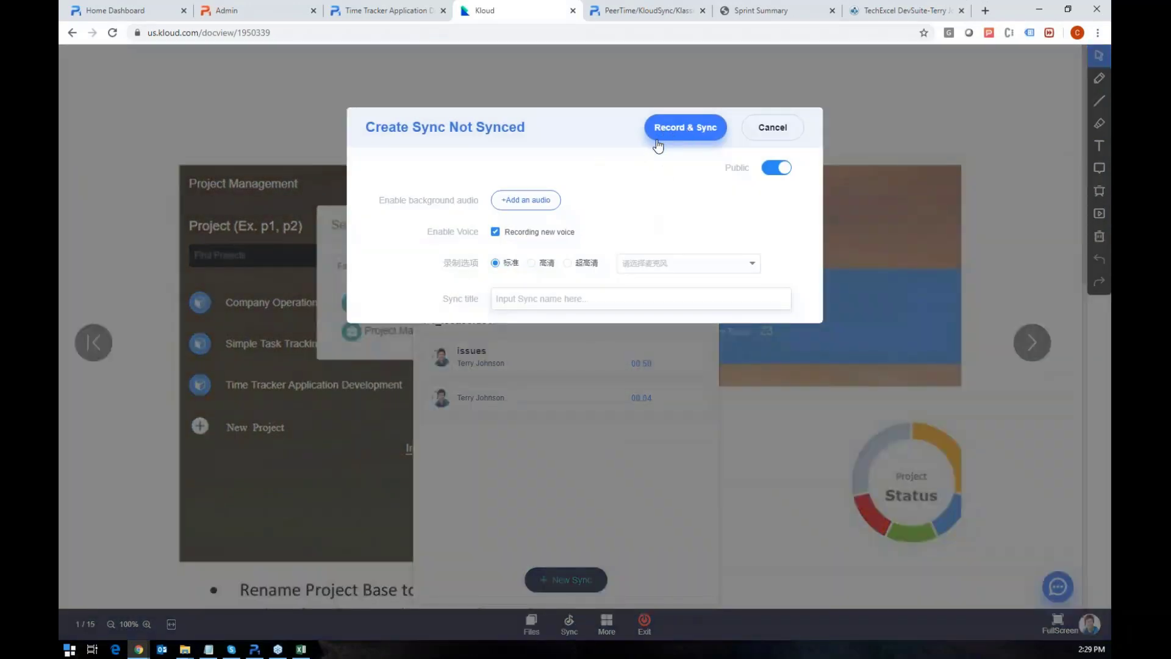
pyautogui.click(662, 137)
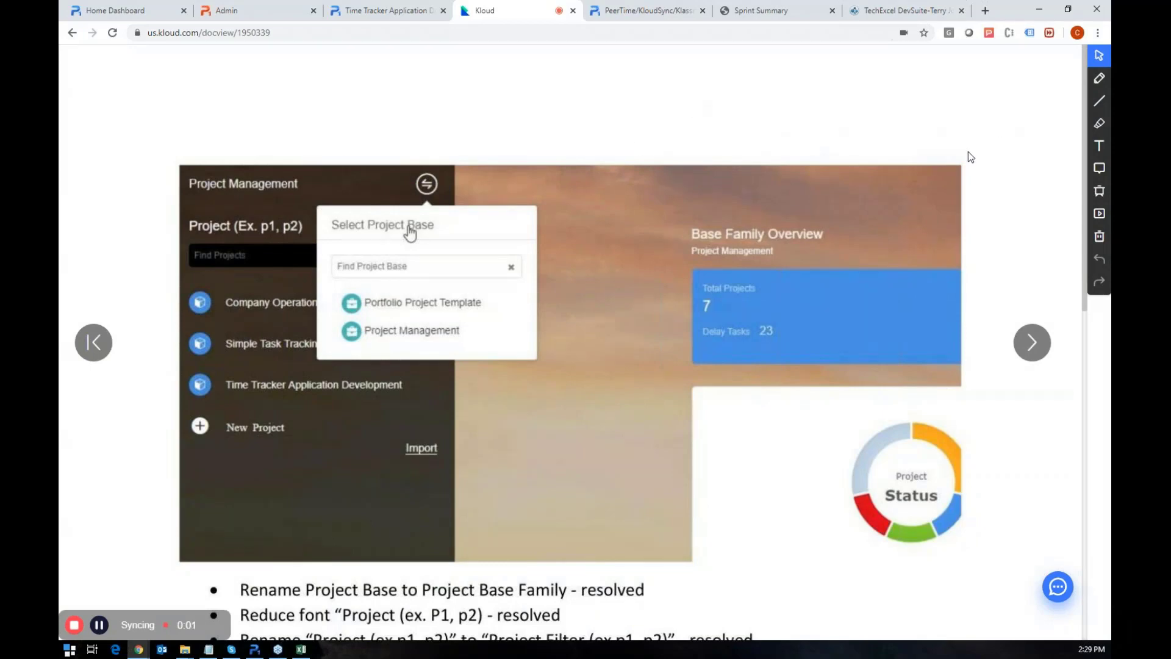
# Highlight the Select Project Base heading in the document's first screenshot in yellow while the sync records
pyautogui.scroll(-3, 423, 375)
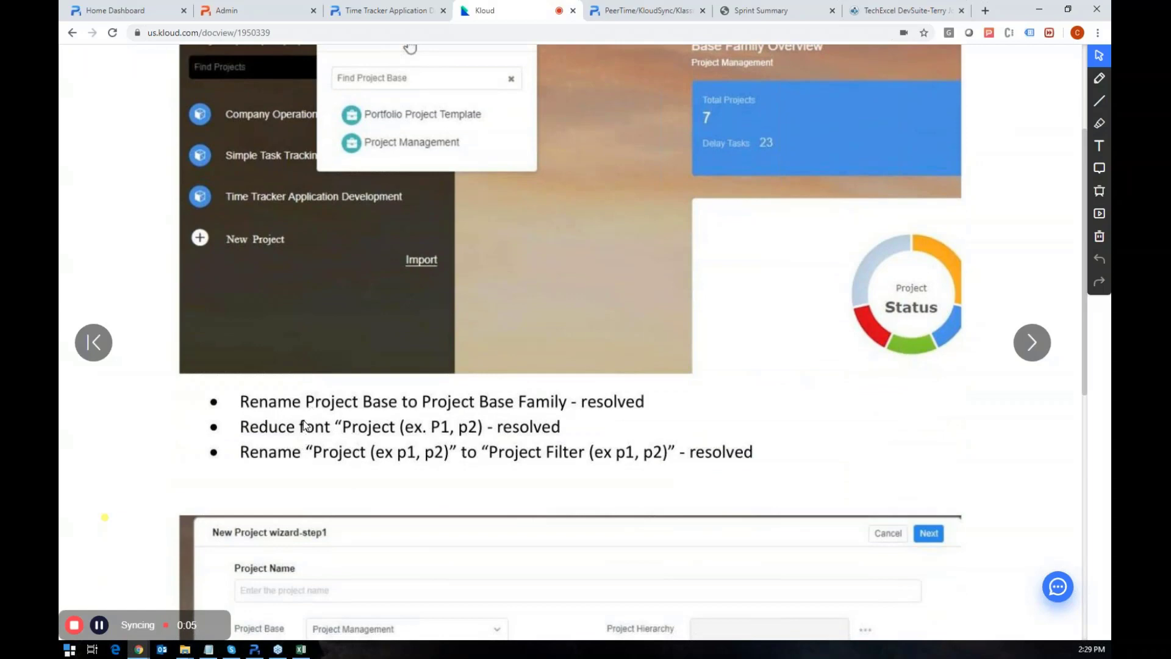
pyautogui.scroll(1, 305, 425)
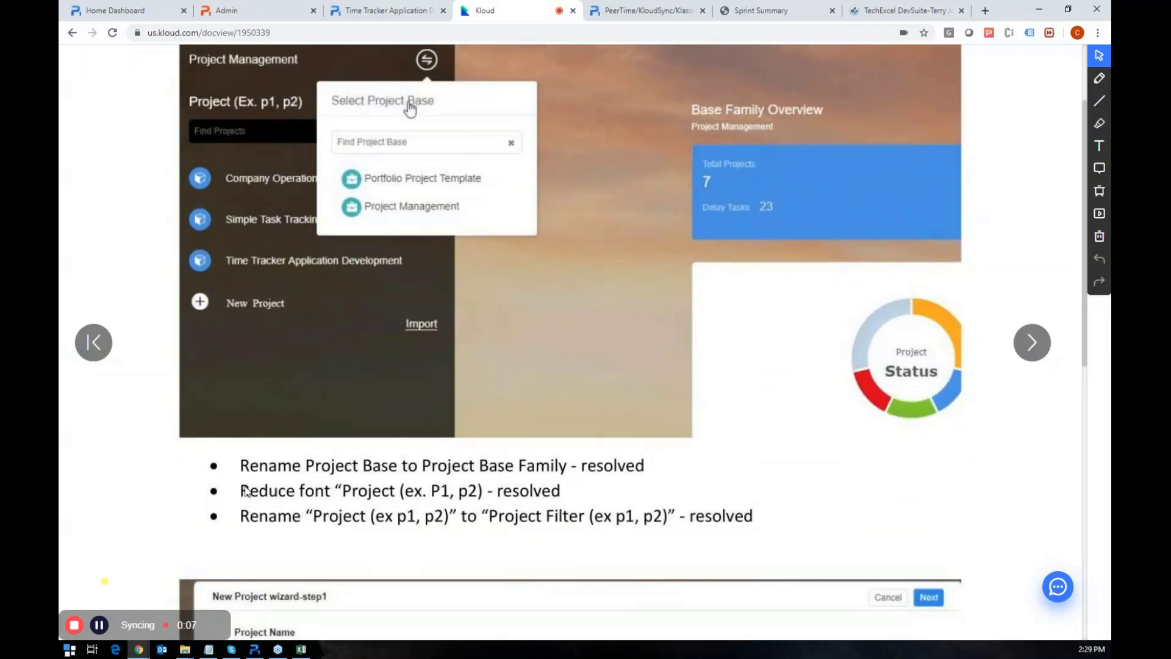
pyautogui.scroll(1, 246, 491)
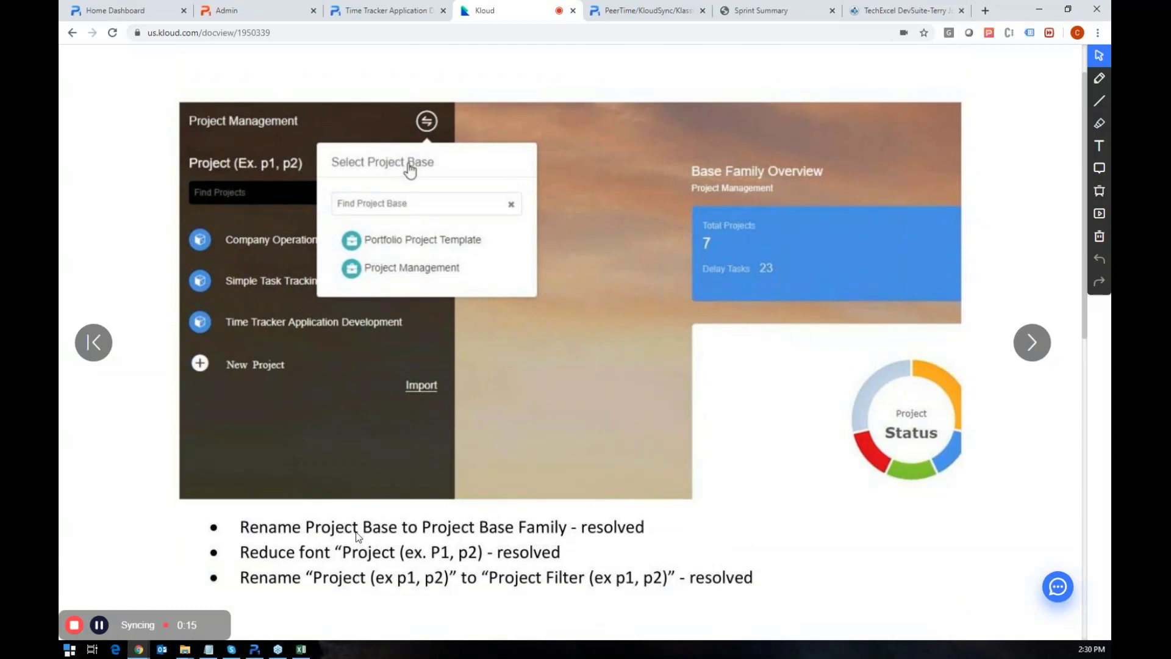
pyautogui.click(1098, 126)
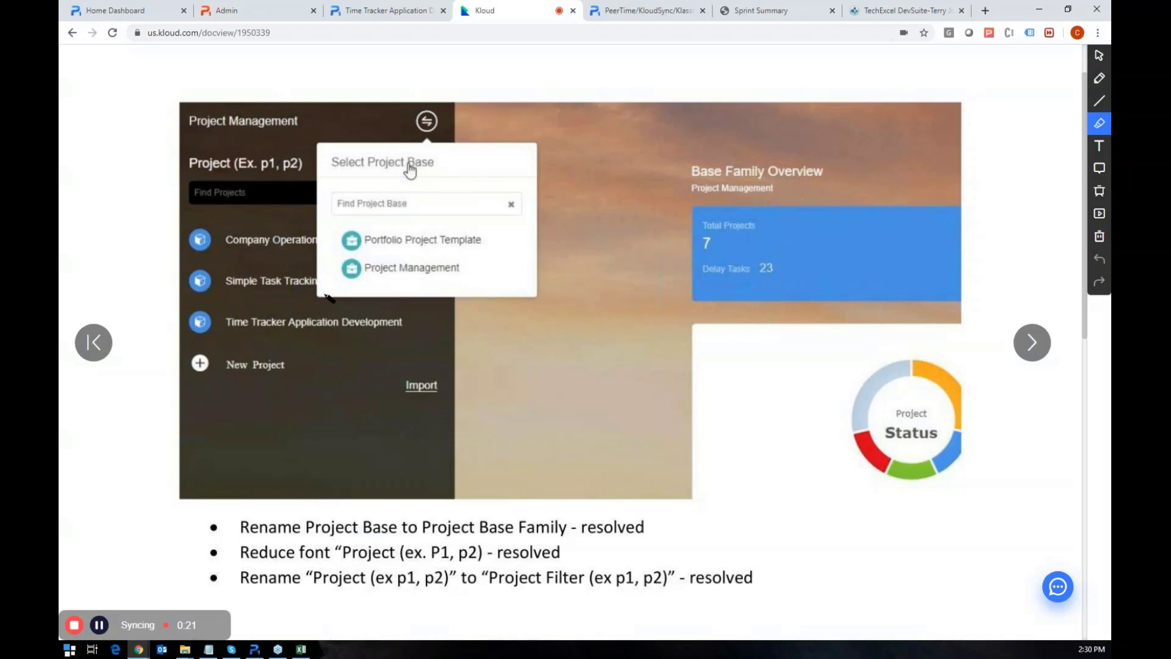
pyautogui.moveTo(440, 146)
pyautogui.mouseDown()
pyautogui.moveTo(366, 142)
pyautogui.moveTo(452, 174)
pyautogui.moveTo(449, 145)
pyautogui.mouseUp()
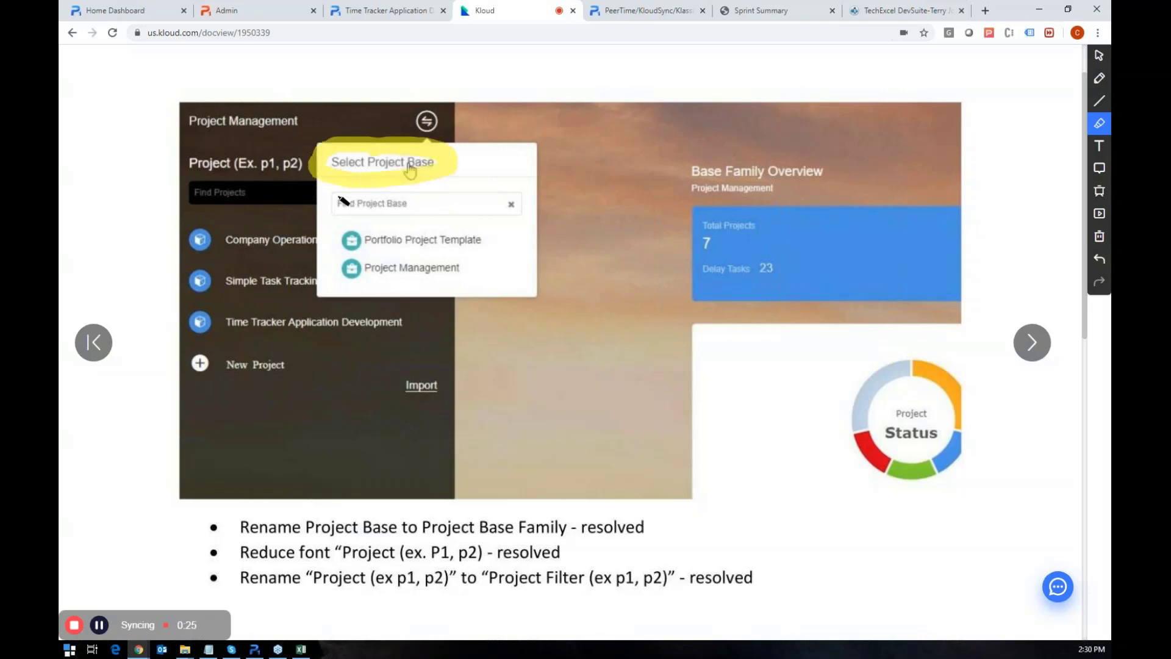
# Highlight the Project Base label in the New Project wizard screenshot, then review the rename notes around it
pyautogui.scroll(-2, 365, 449)
pyautogui.scroll(-5, 365, 450)
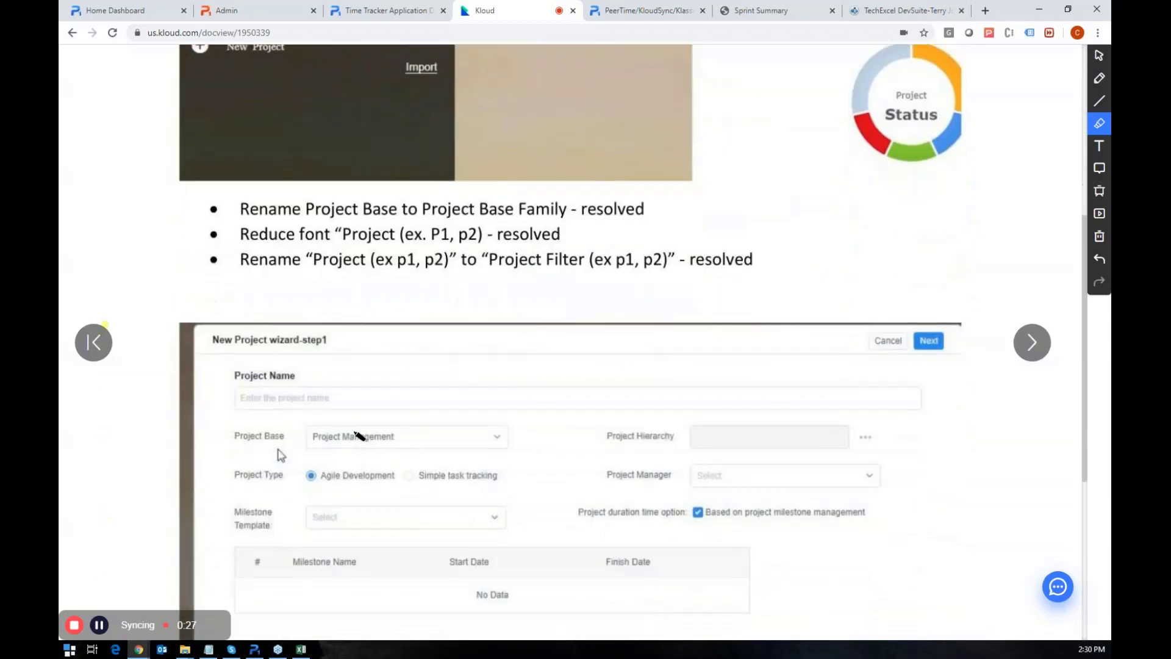
pyautogui.moveTo(235, 312); pyautogui.dragTo(339, 320)
pyautogui.scroll(-2, 279, 421)
pyautogui.scroll(-2, 280, 434)
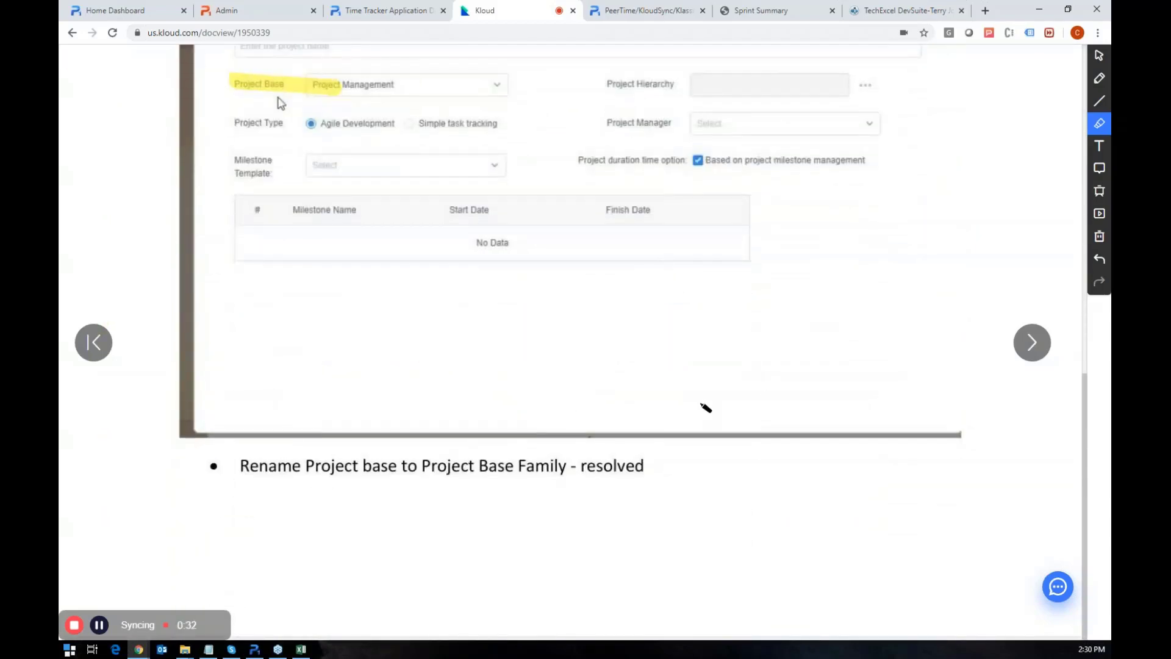
pyautogui.scroll(3, 693, 403)
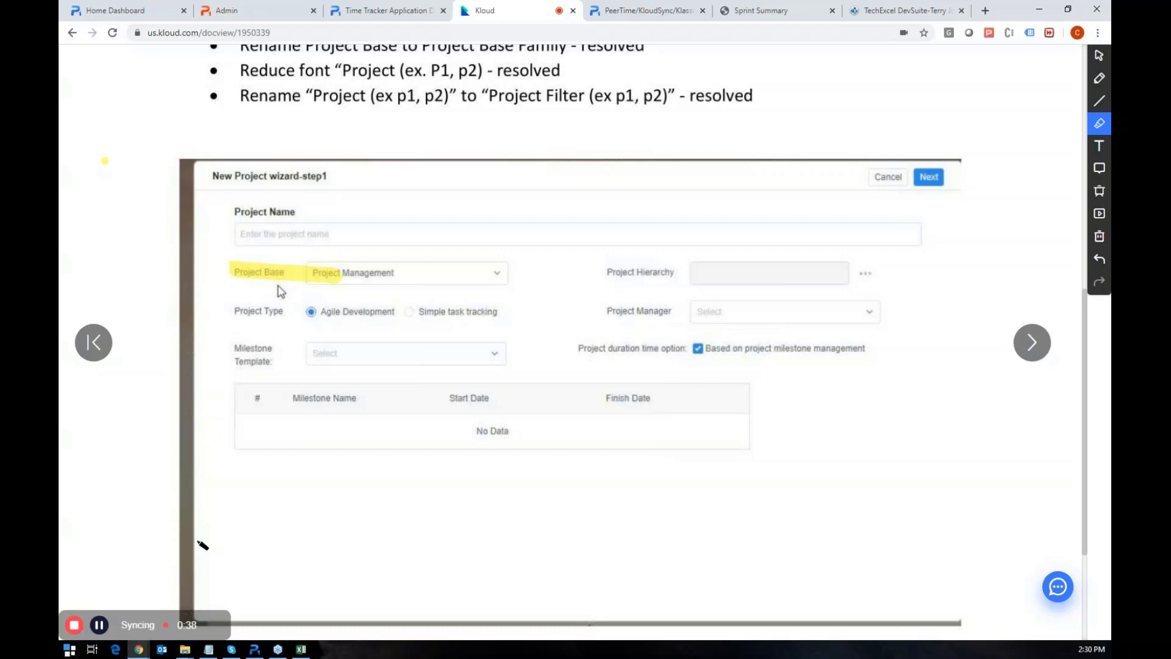
pyautogui.scroll(3, 308, 549)
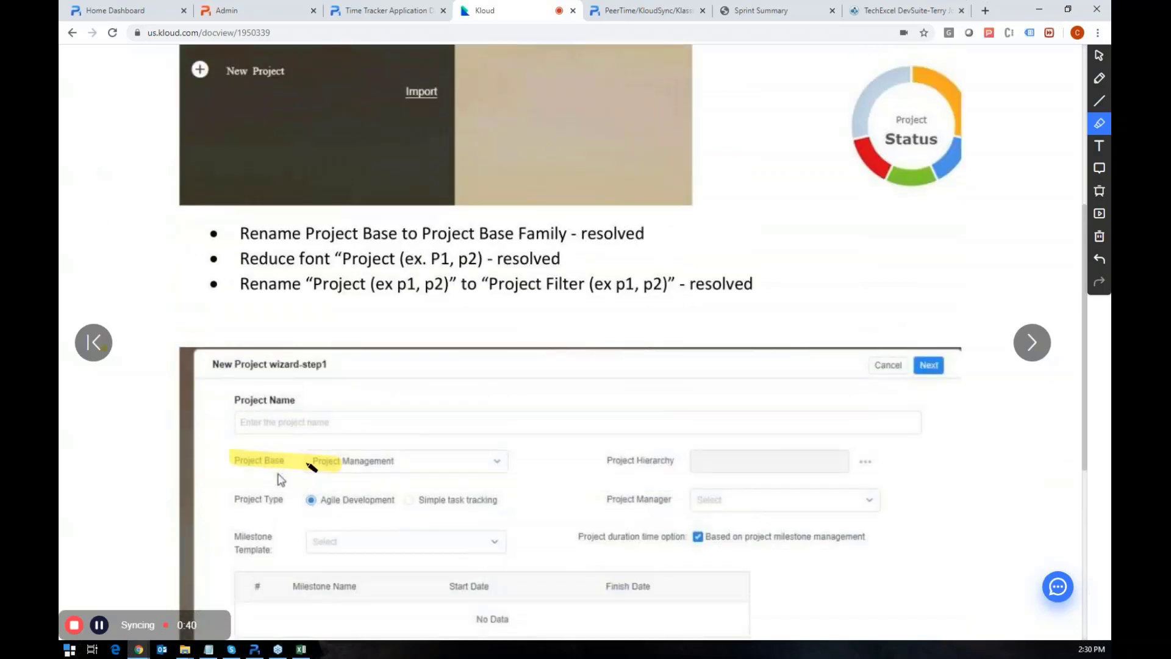
pyautogui.scroll(2, 309, 464)
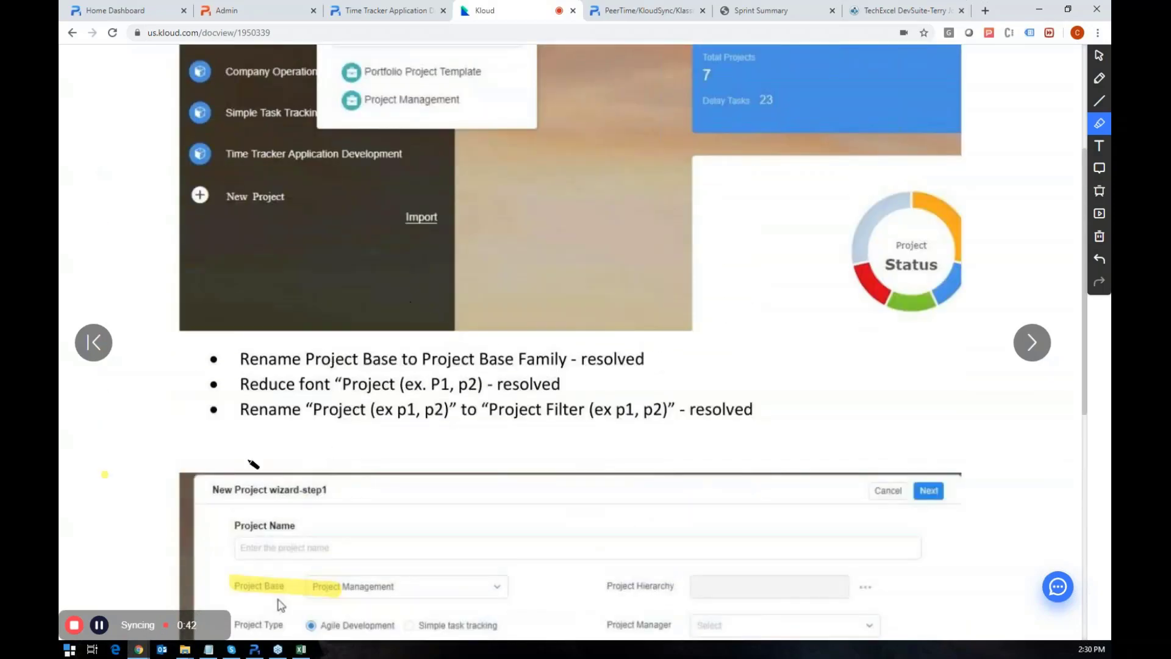
# Stop the recording and save the public sync under the name issues
pyautogui.click(73, 624)
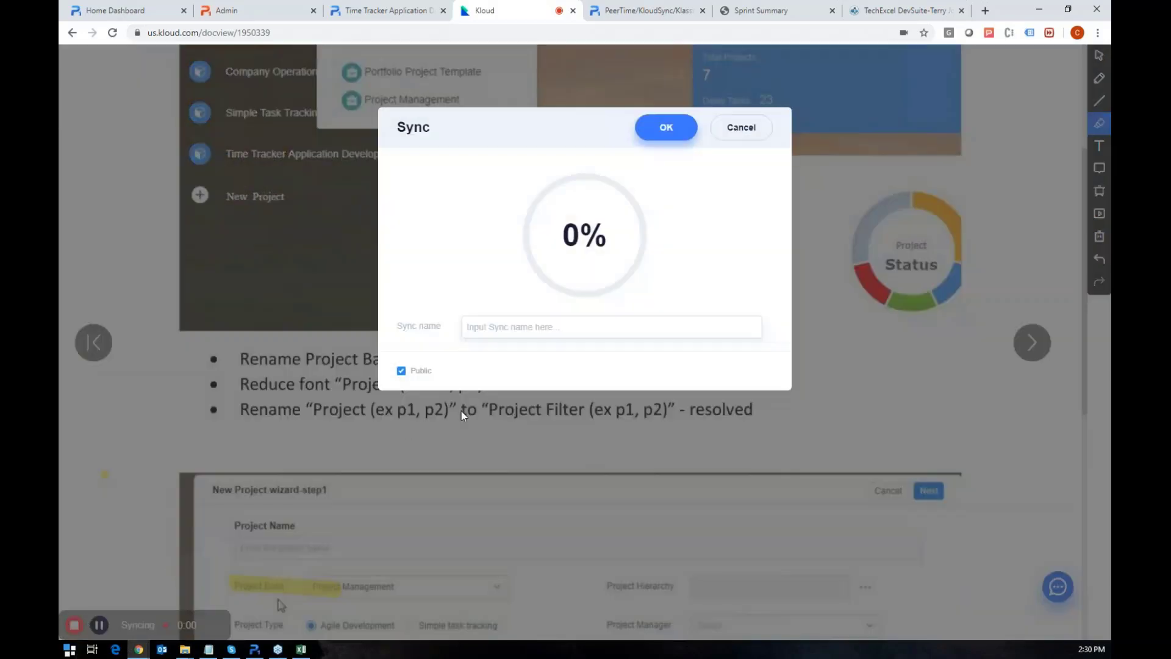
pyautogui.click(512, 328)
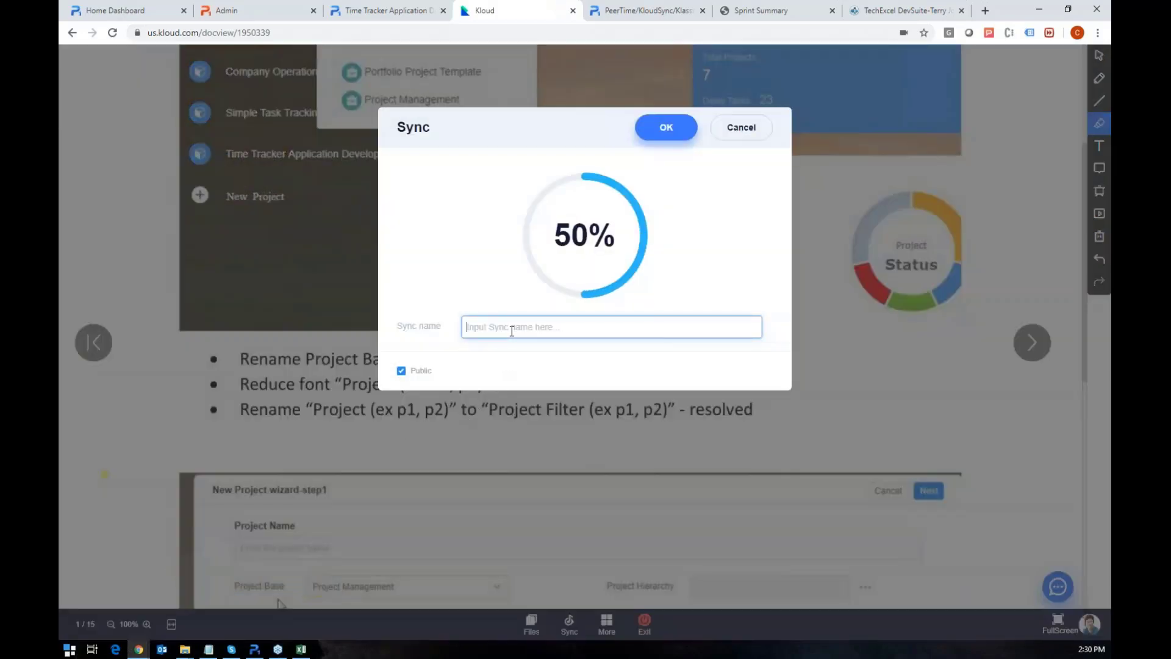
pyautogui.write('isuses')
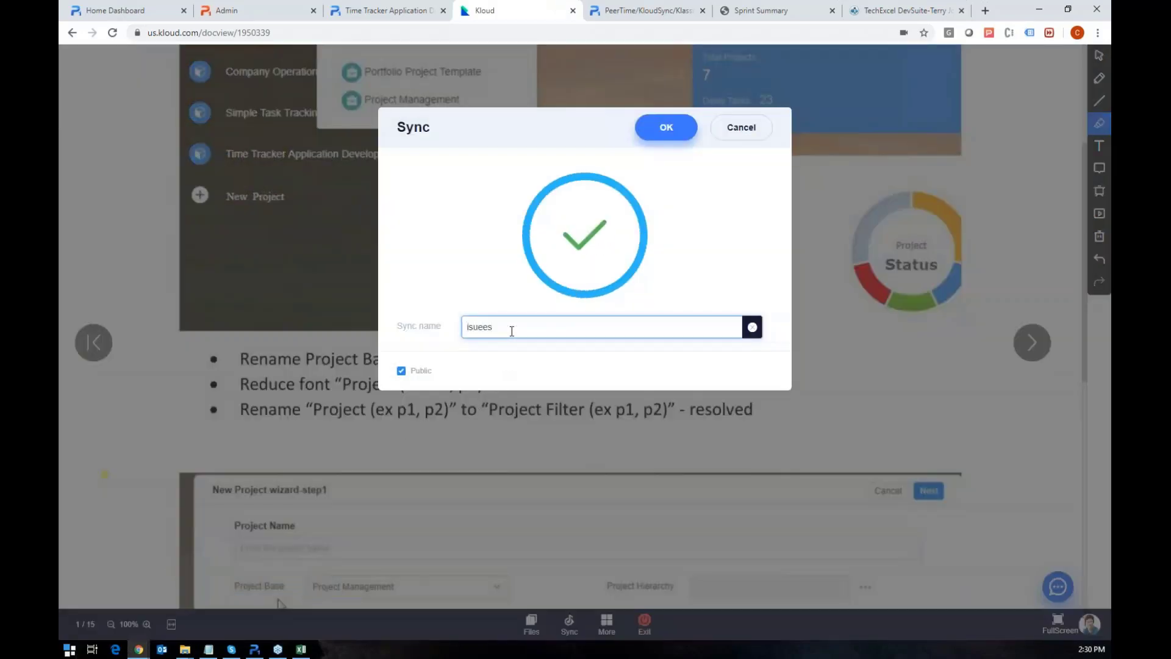
pyautogui.press('BackSpace')
pyautogui.press('BackSpace')
pyautogui.press('BackSpace')
pyautogui.press('BackSpace')
pyautogui.write('sues')
pyautogui.click(671, 130)
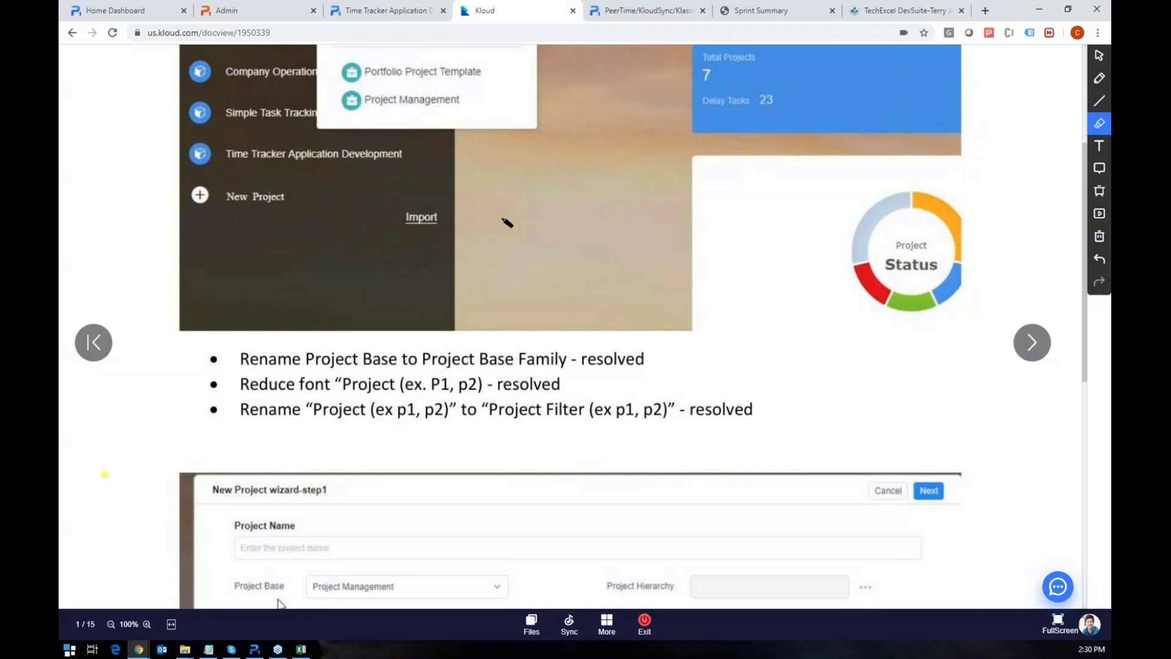
# Return to the project's Requirement list on the kloudp1.com site, reload it, and expand requirements 1370 and 1368
pyautogui.click(381, 11)
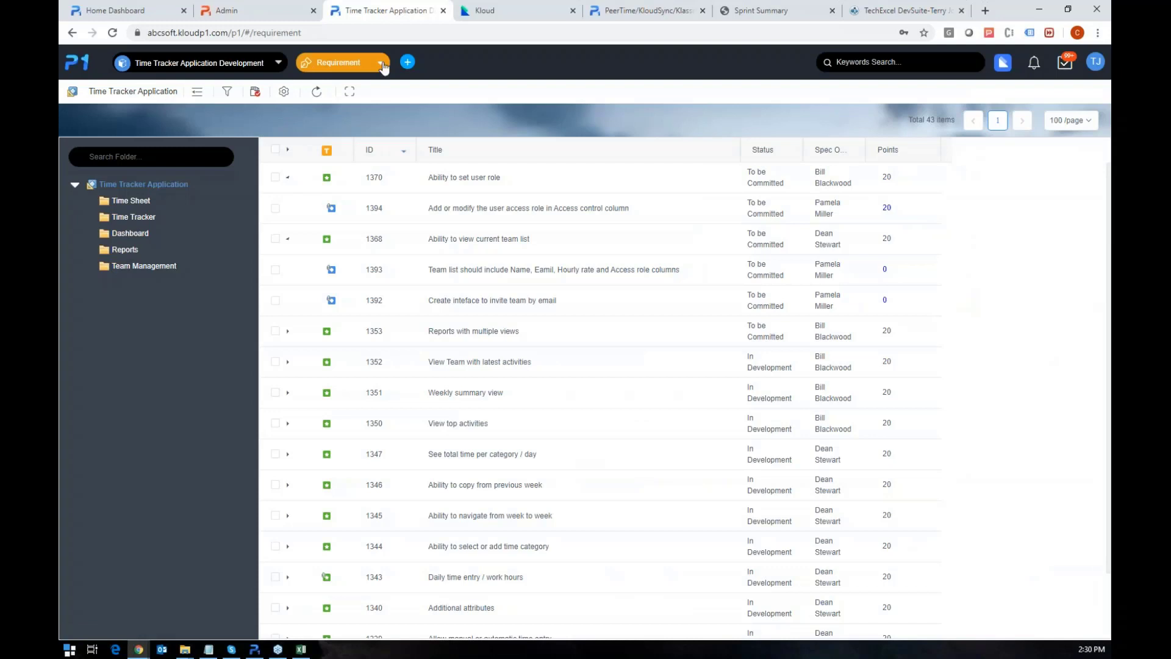
pyautogui.click(113, 34)
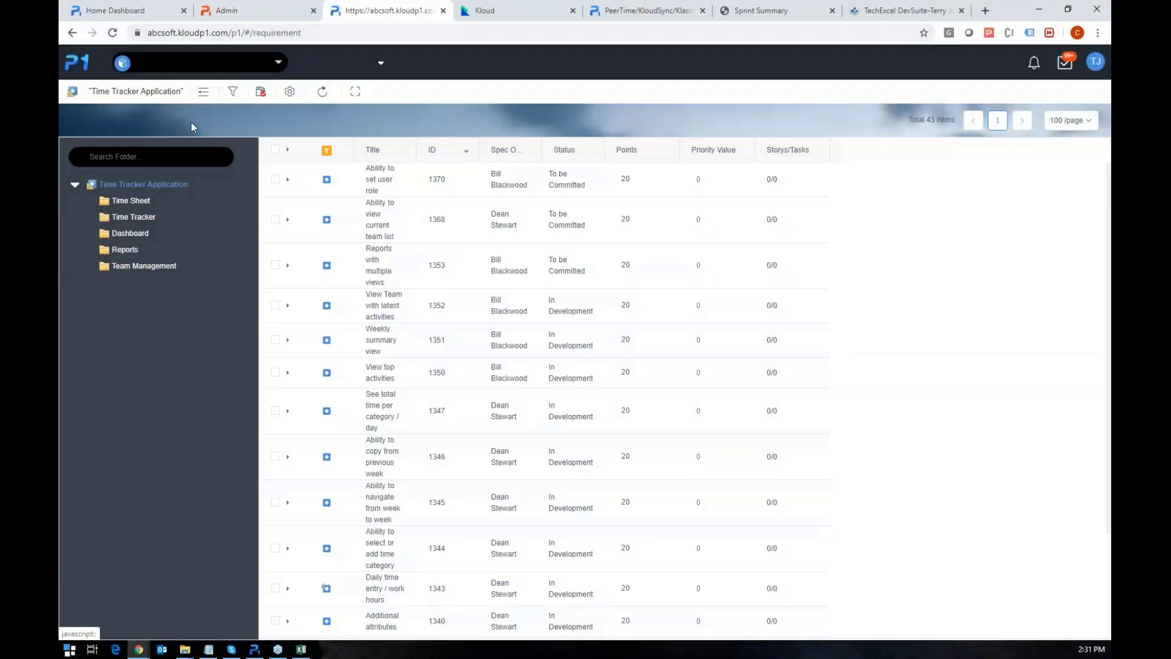
pyautogui.click(287, 180)
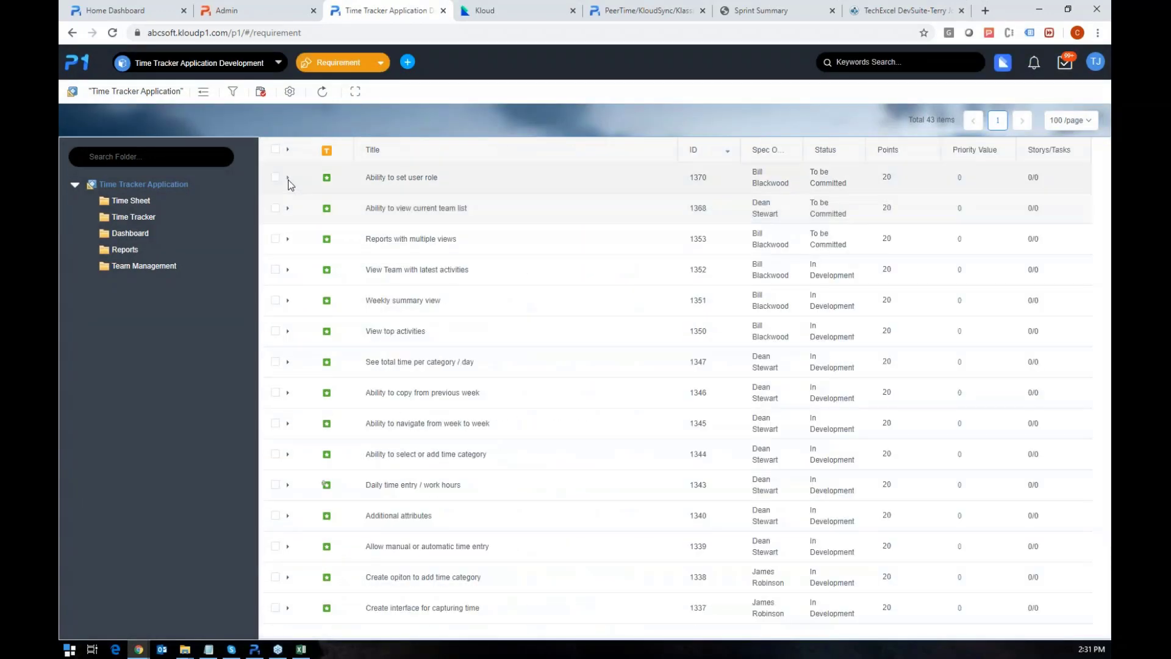
pyautogui.click(288, 179)
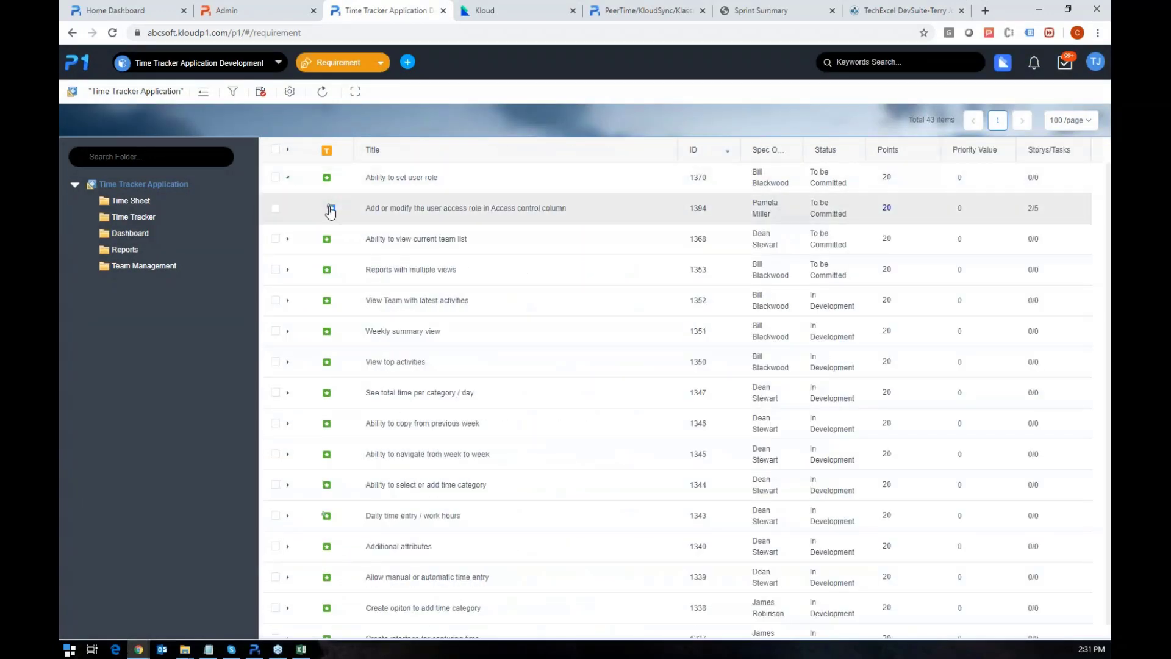
pyautogui.click(288, 238)
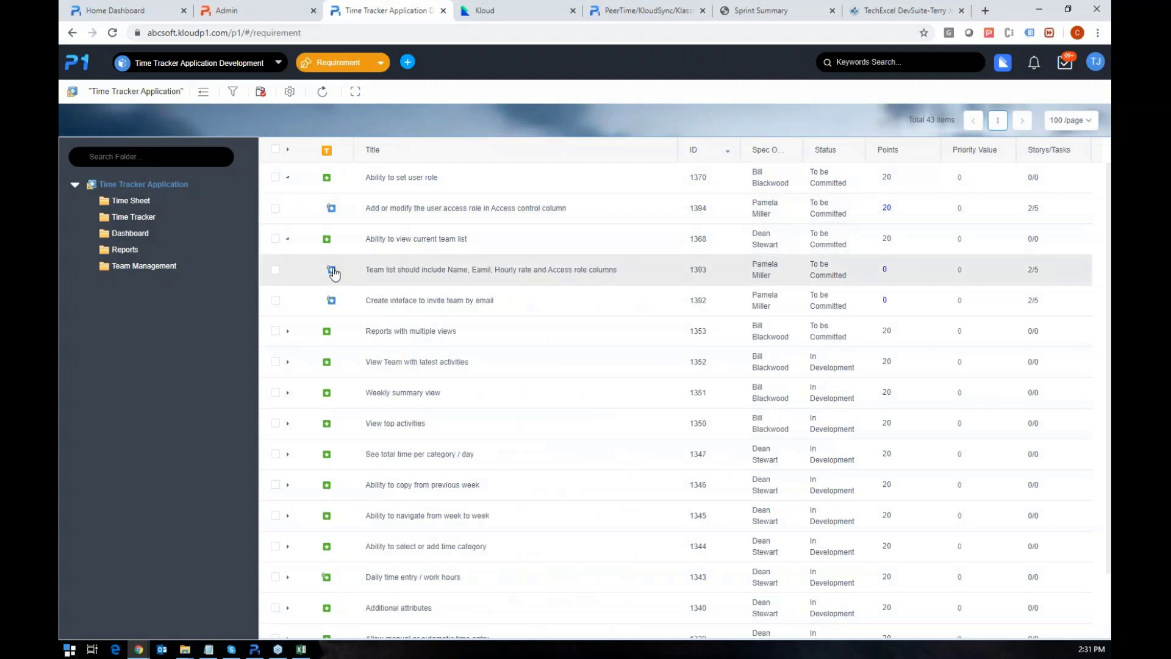
# Show the P1_Issues.docx attachment options on item 1393 and list the recorded syncs of the same-named attachment on item 1392
pyautogui.moveTo(334, 274)
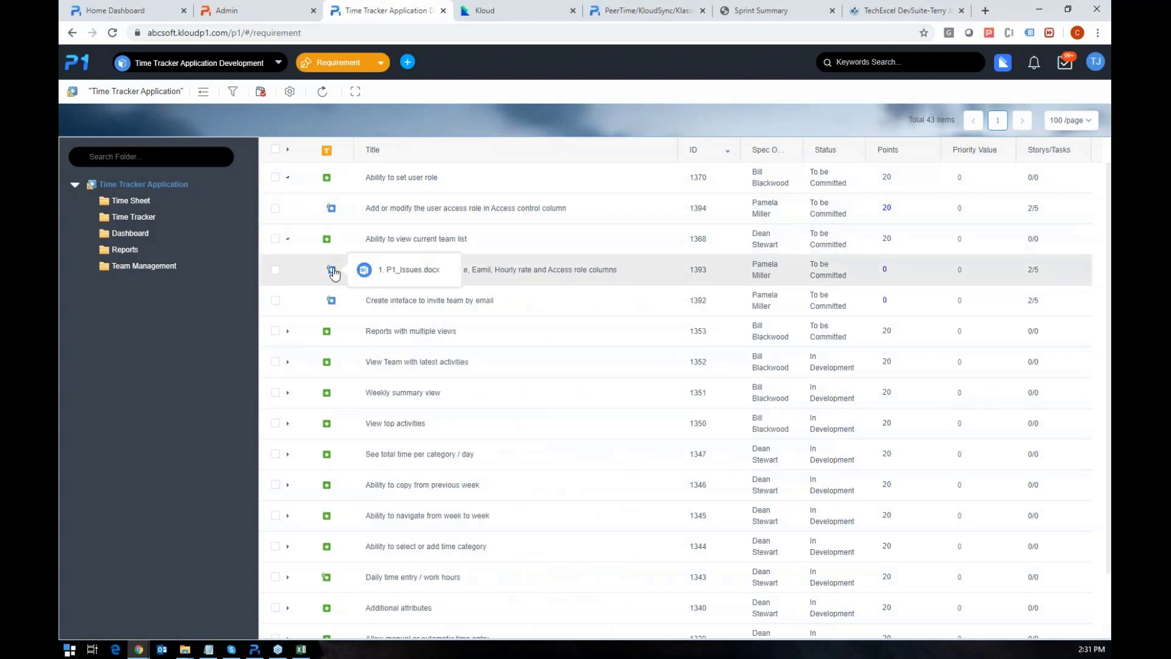
pyautogui.click(447, 273)
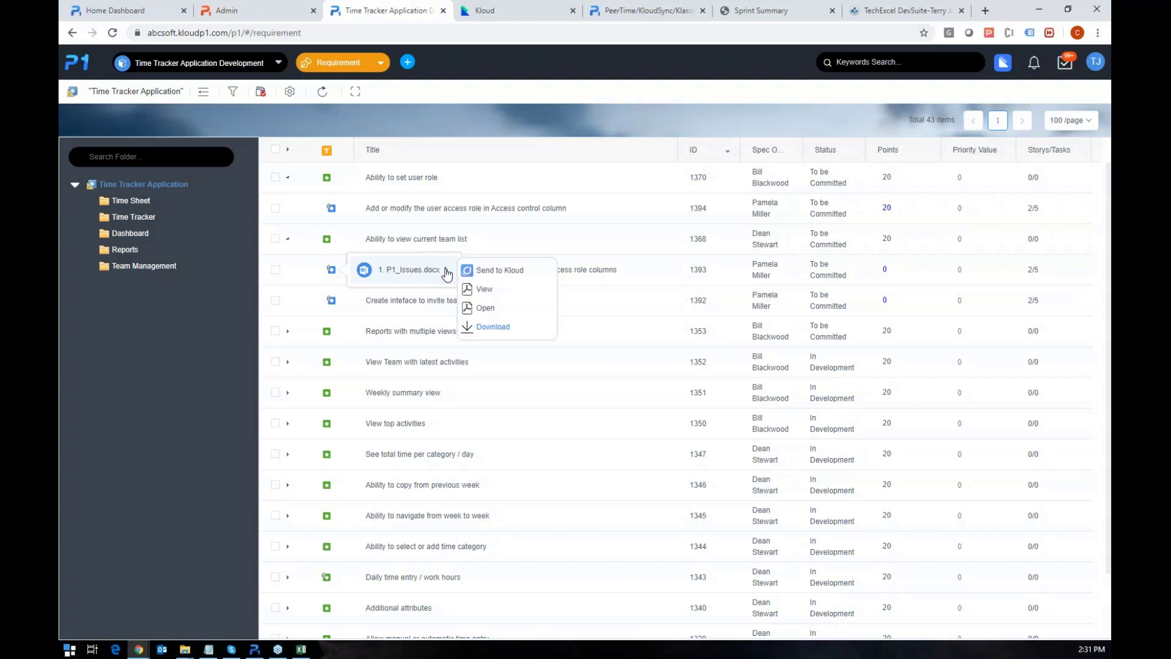
pyautogui.moveTo(331, 300)
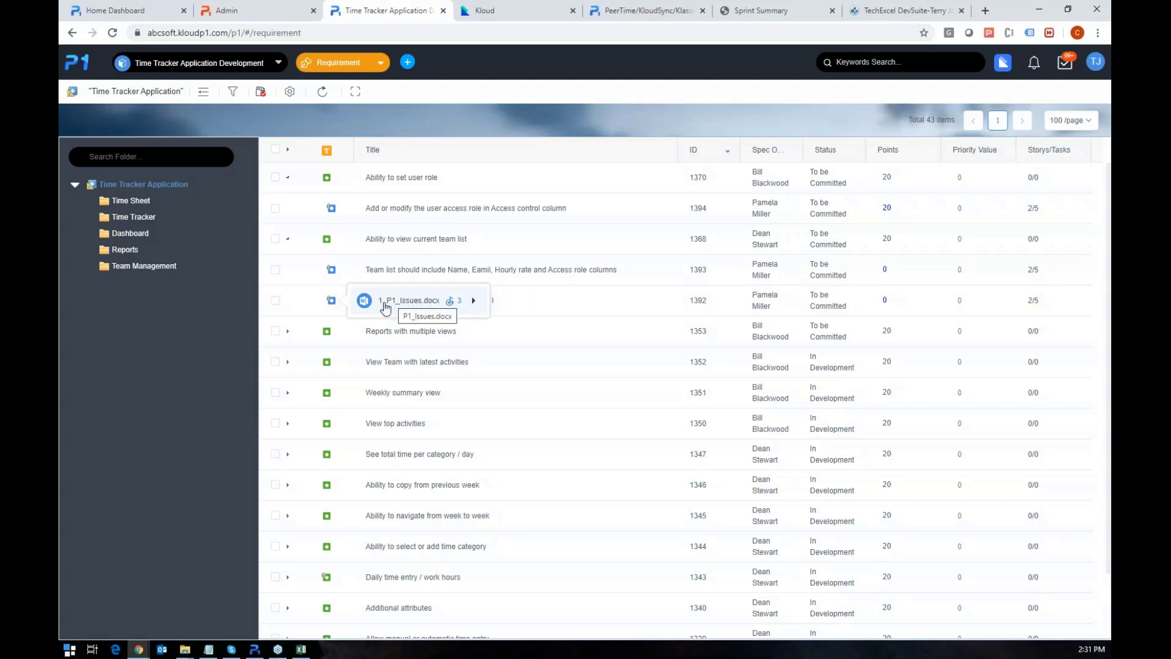
pyautogui.click(457, 307)
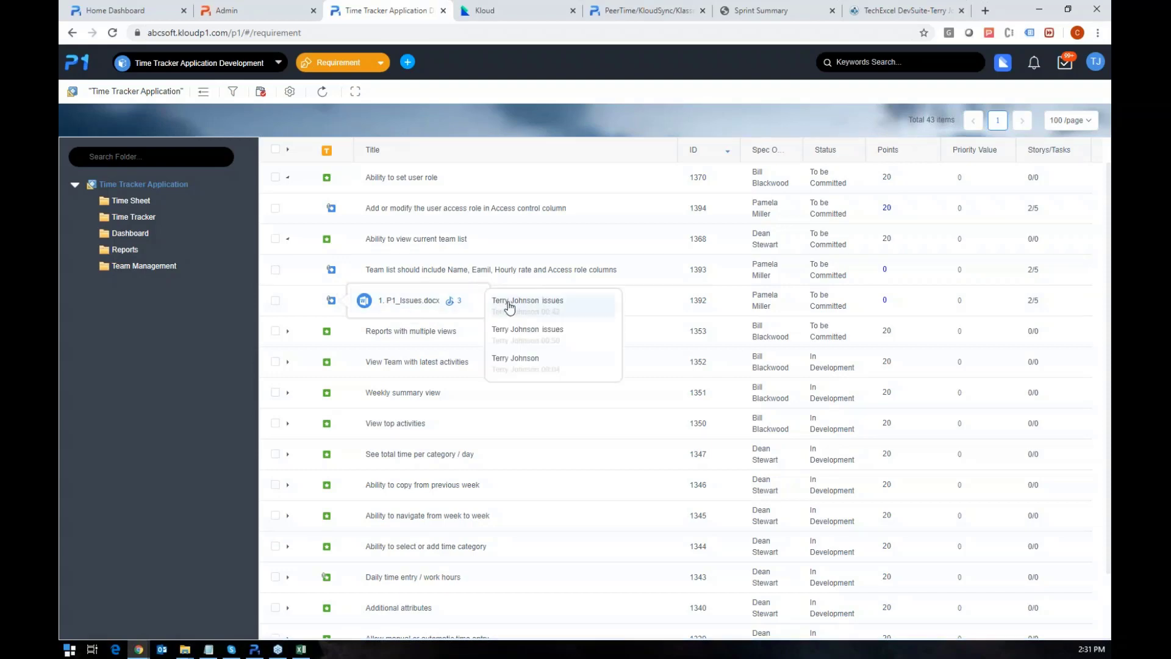
# Open the first issues sync on item 1392's P1_Issues.docx attachment, close its player, and show the project's modules before staying in Requirement
pyautogui.click(510, 317)
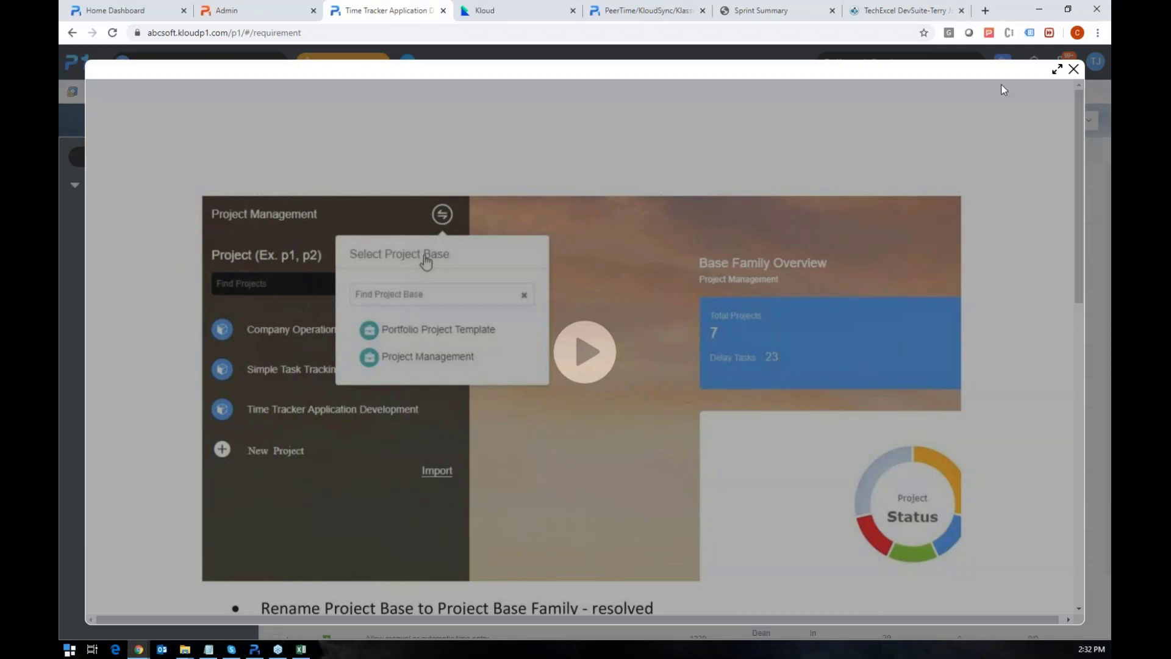
pyautogui.click(1074, 69)
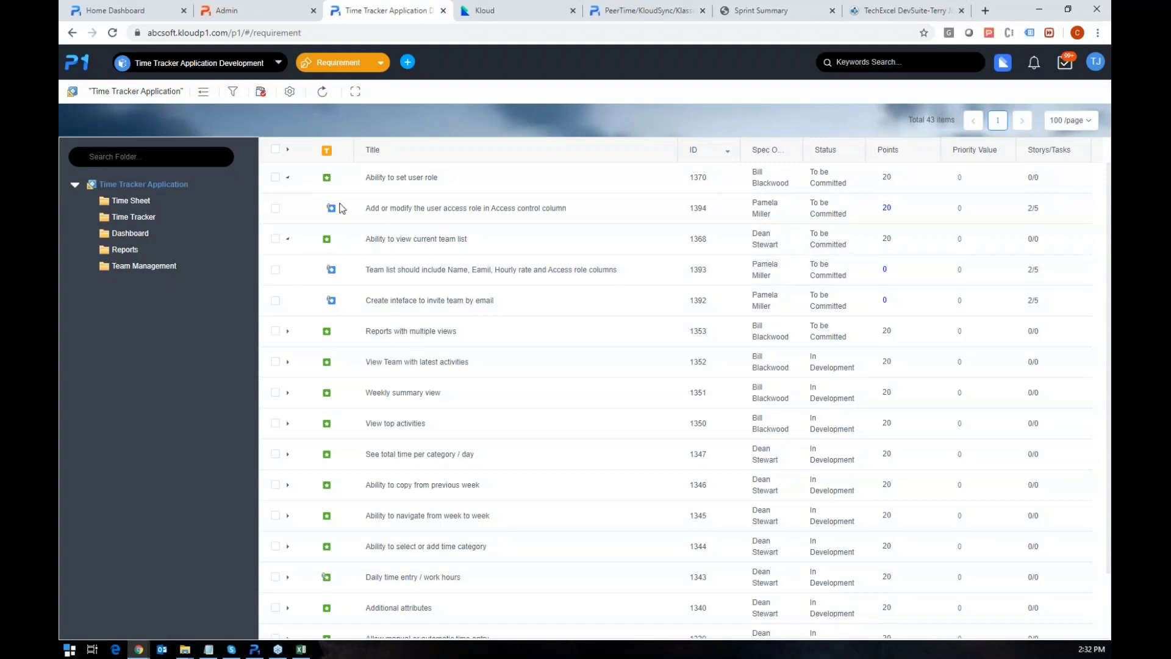
pyautogui.click(333, 68)
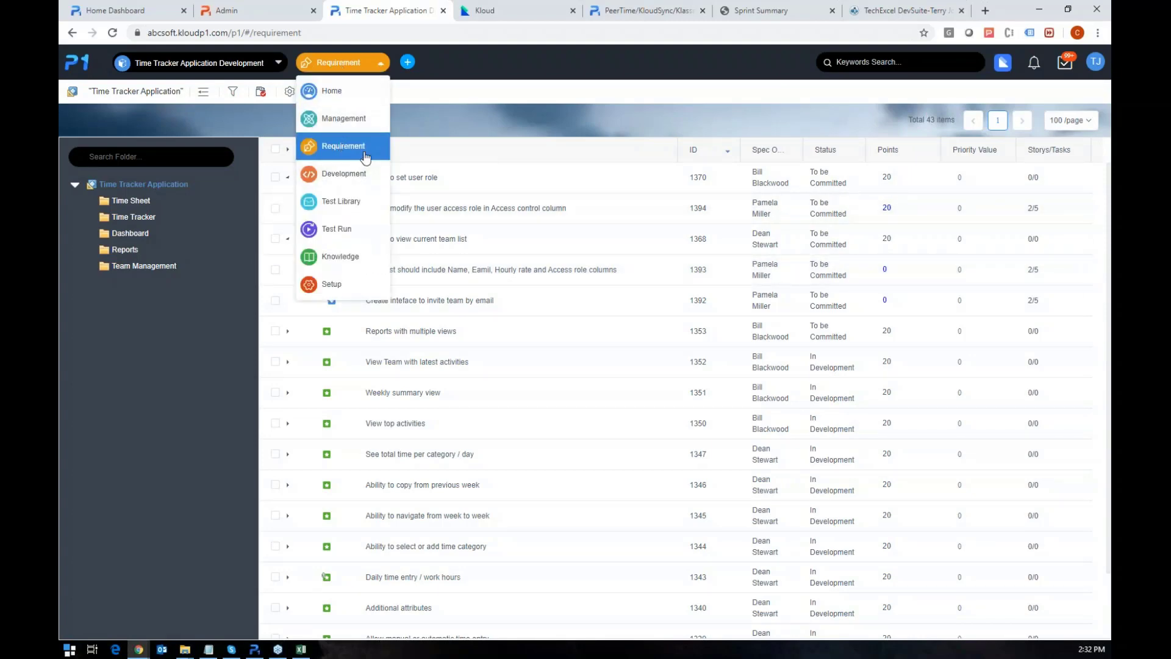
pyautogui.click(345, 150)
# Select requirements 1393 and 1392 together to show the group change options
pyautogui.click(275, 271)
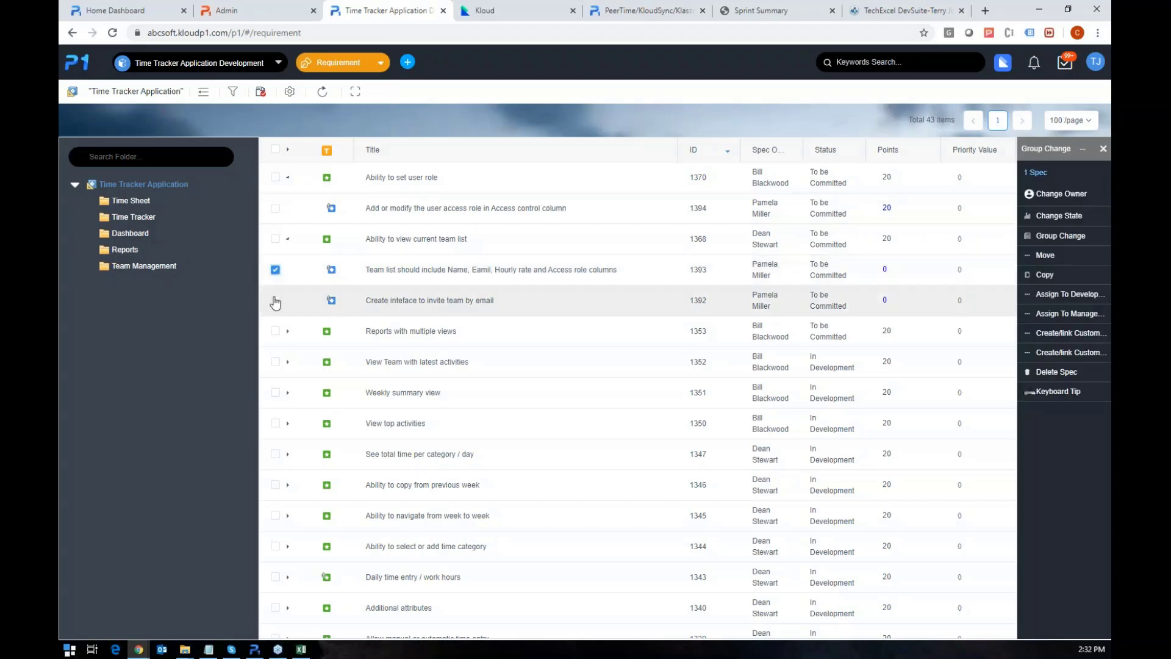
pyautogui.click(275, 301)
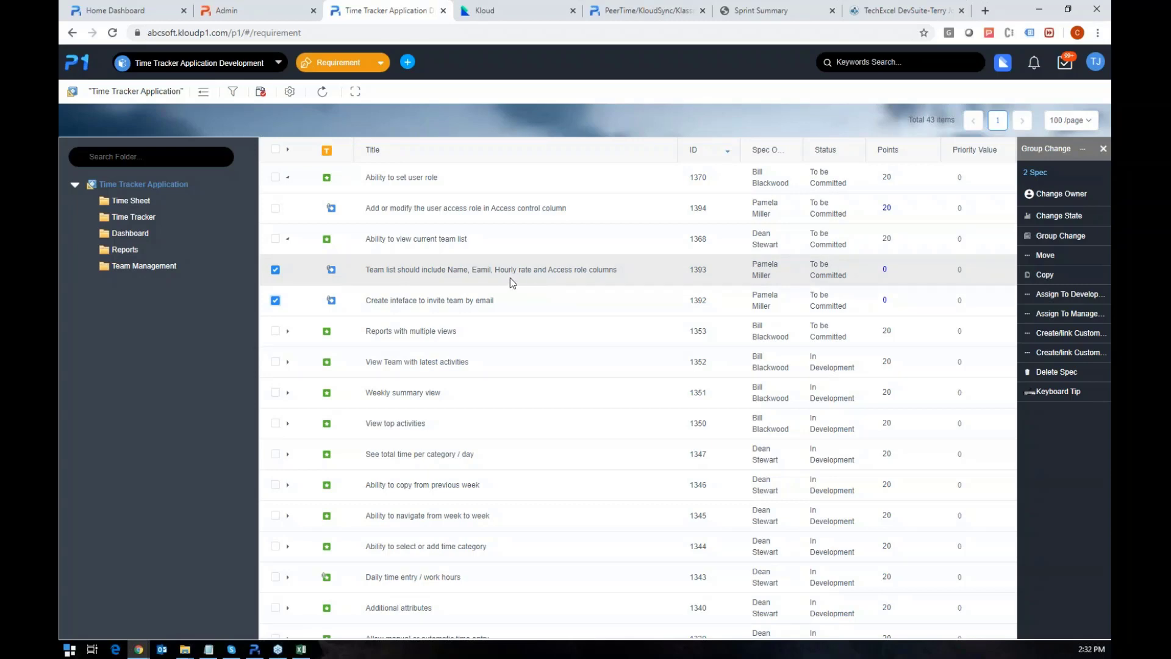
pyautogui.rightClick(493, 275)
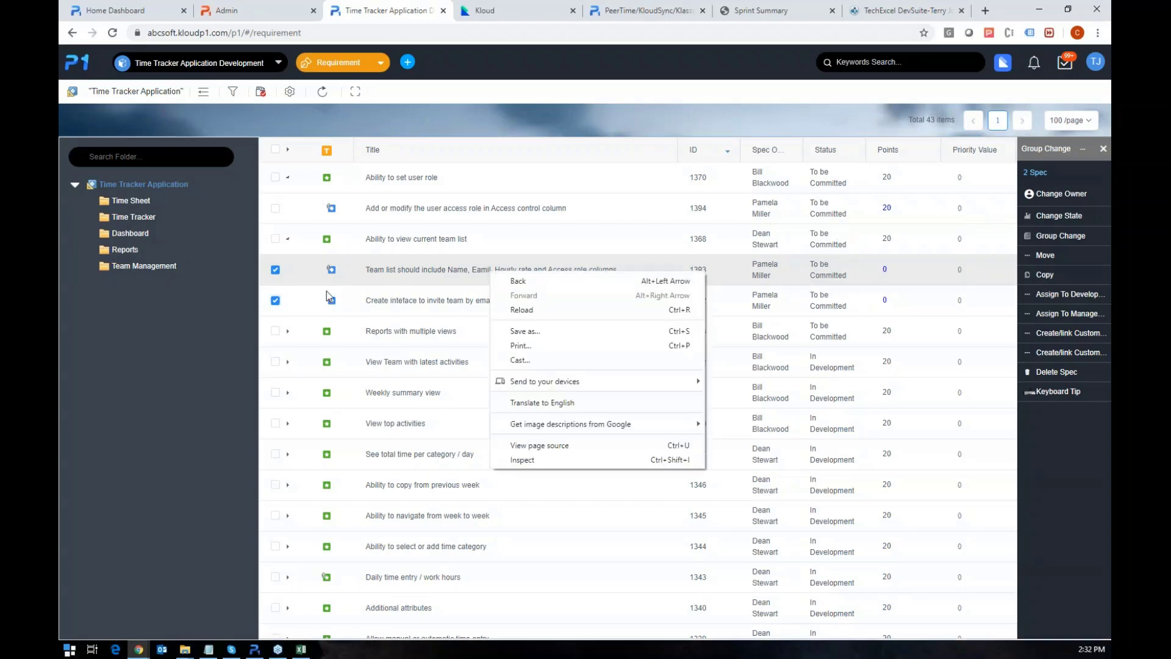
pyautogui.click(297, 301)
pyautogui.click(275, 269)
pyautogui.click(275, 301)
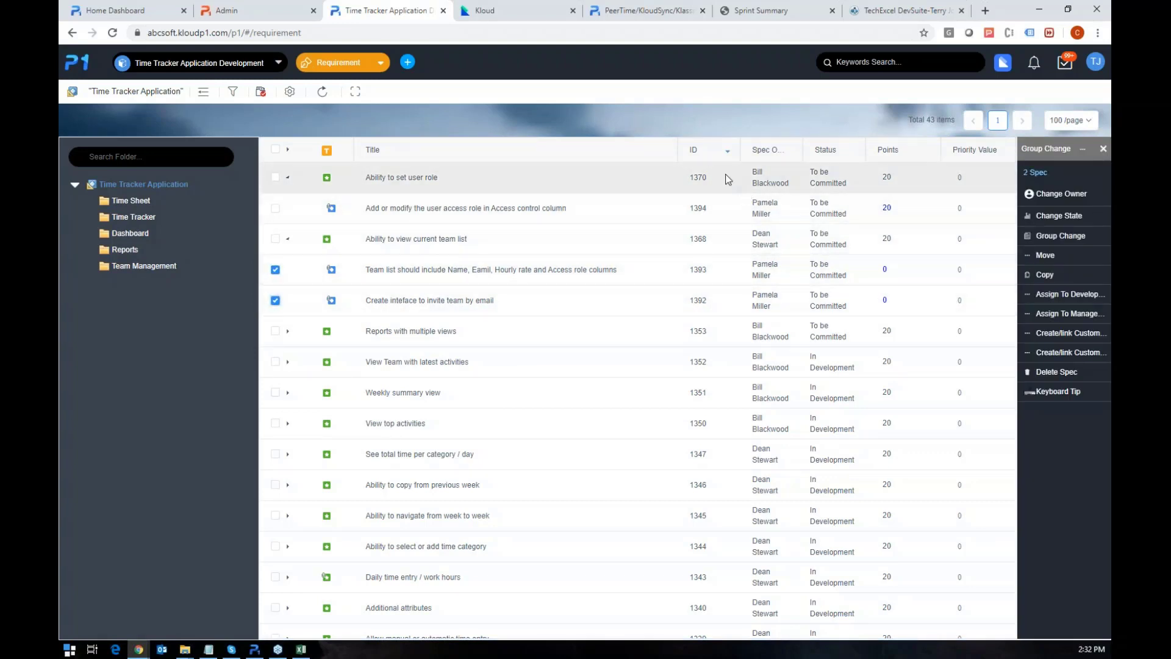
# Switch to Kloud, leave the open document for the Requirements space, and view its SyncRoom list before returning to its documents
pyautogui.click(629, 12)
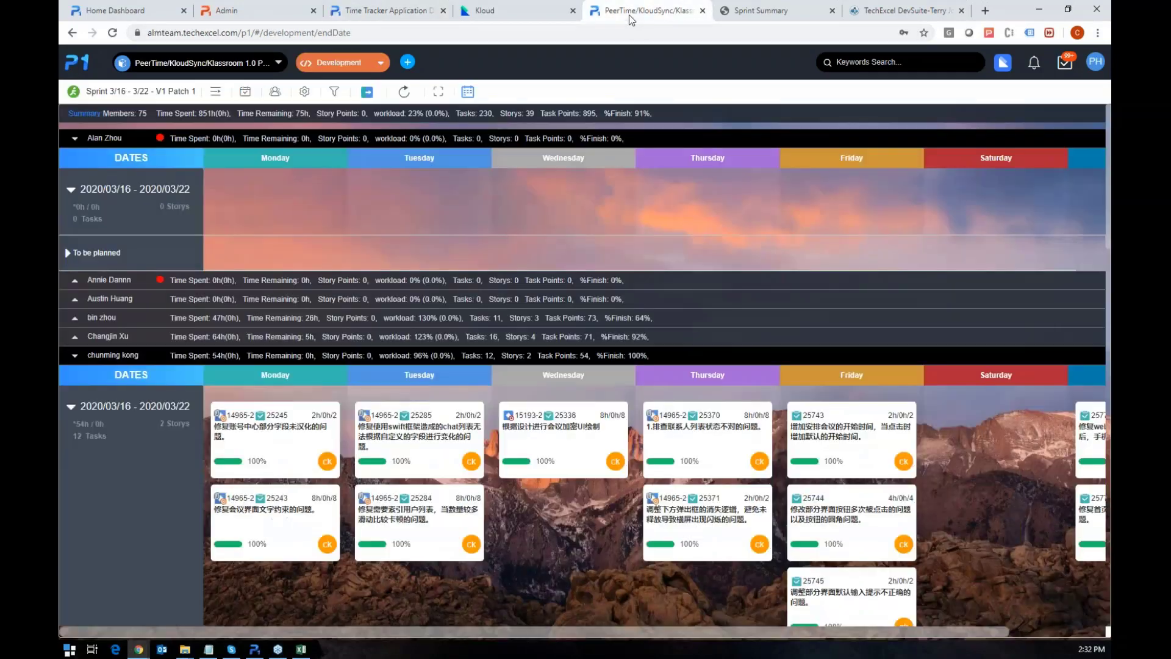
pyautogui.click(537, 12)
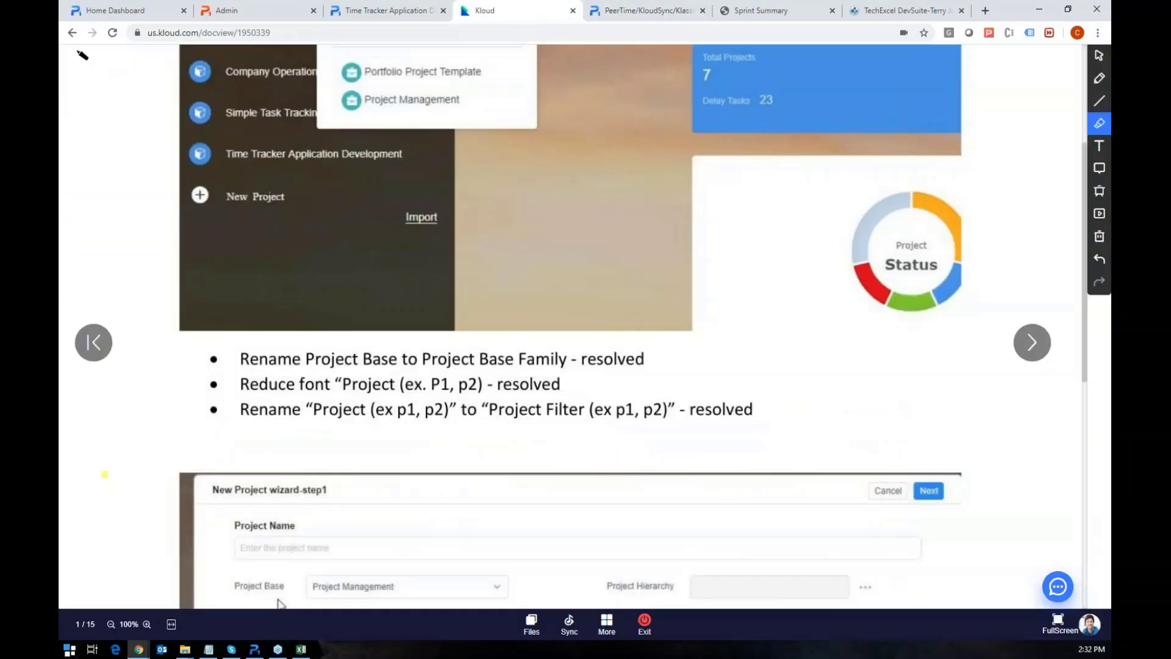
pyautogui.click(72, 32)
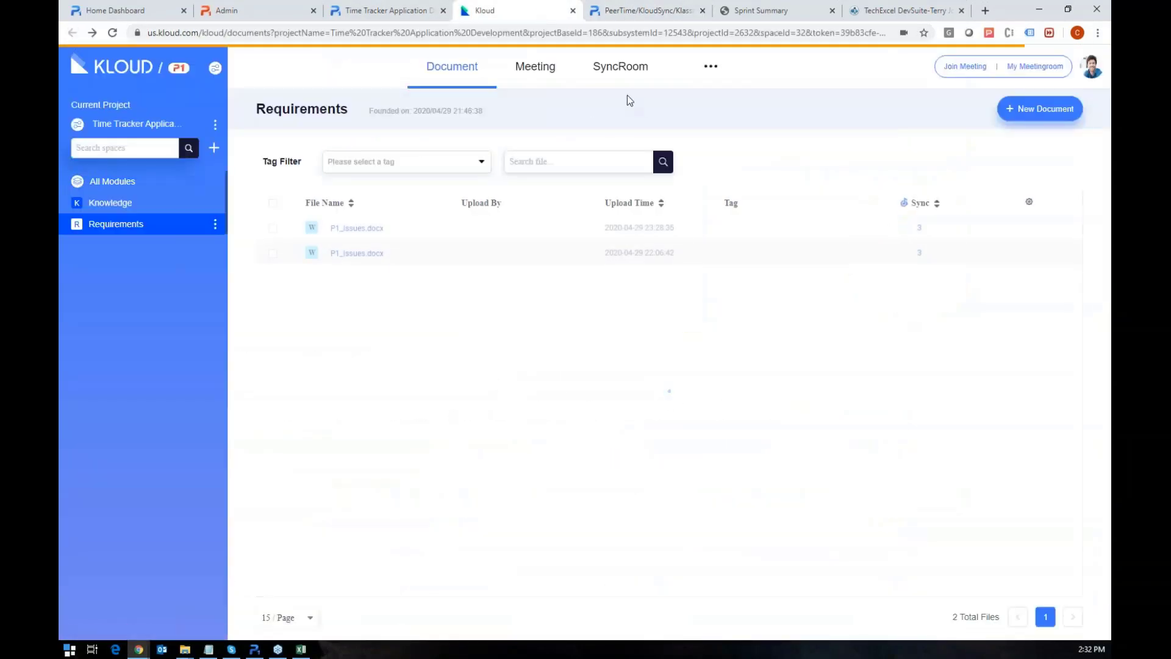
pyautogui.click(622, 73)
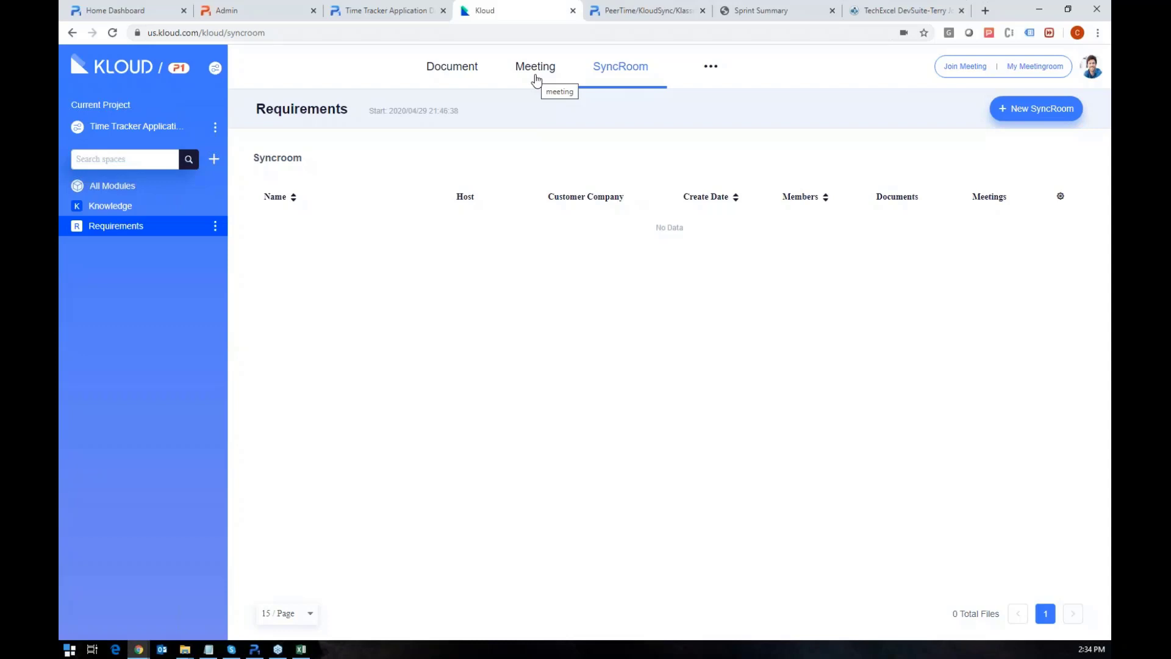
pyautogui.click(437, 73)
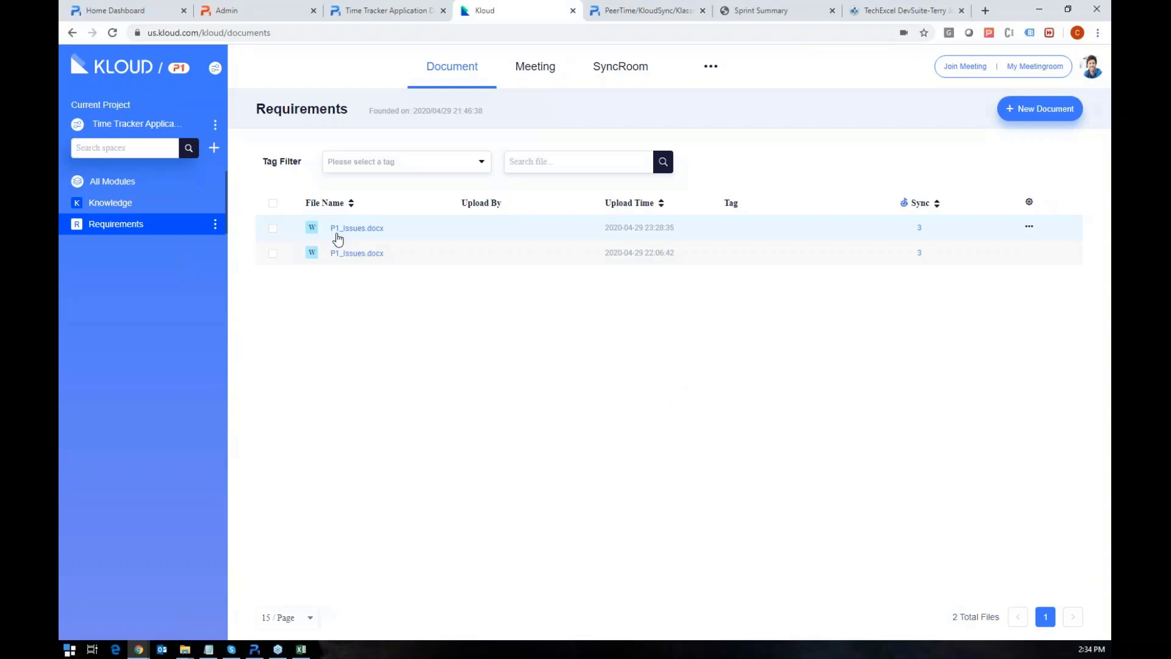
# Select and open the P1_Issues.docx uploaded at 22:06:42, and show its additional meeting and sharing options
pyautogui.click(273, 253)
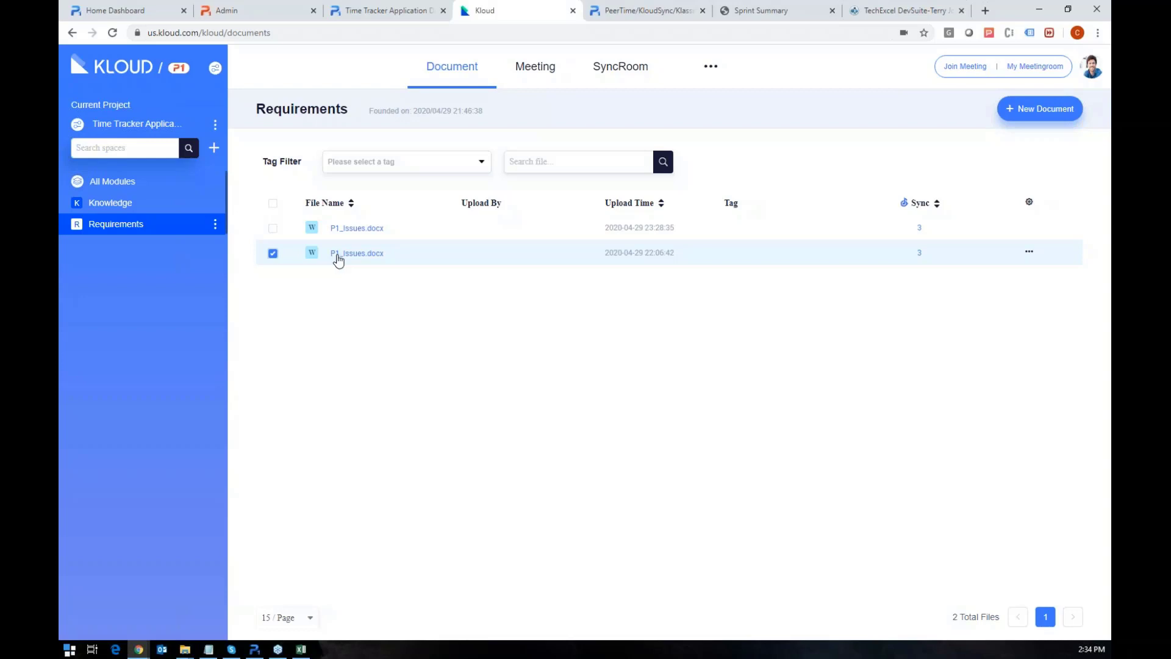
pyautogui.click(336, 261)
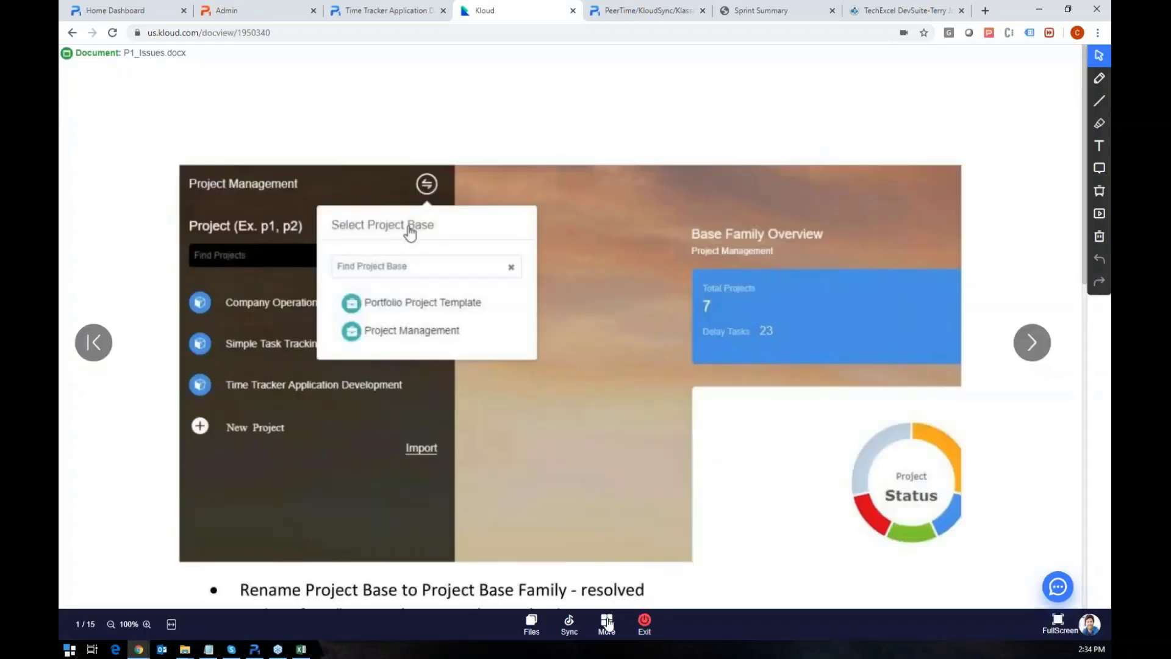
pyautogui.click(607, 621)
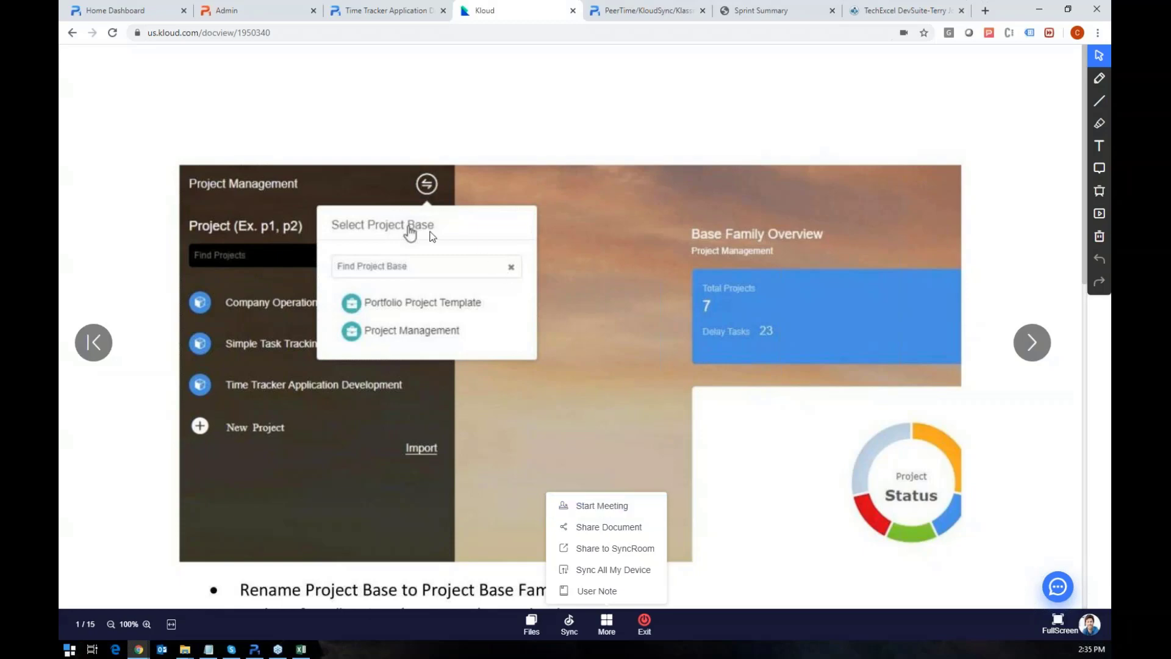
# Return to the Time Tracker Application Development project in P1, open its Test Library, and expand the Time Sheet folder
pyautogui.click(366, 11)
pyautogui.click(337, 63)
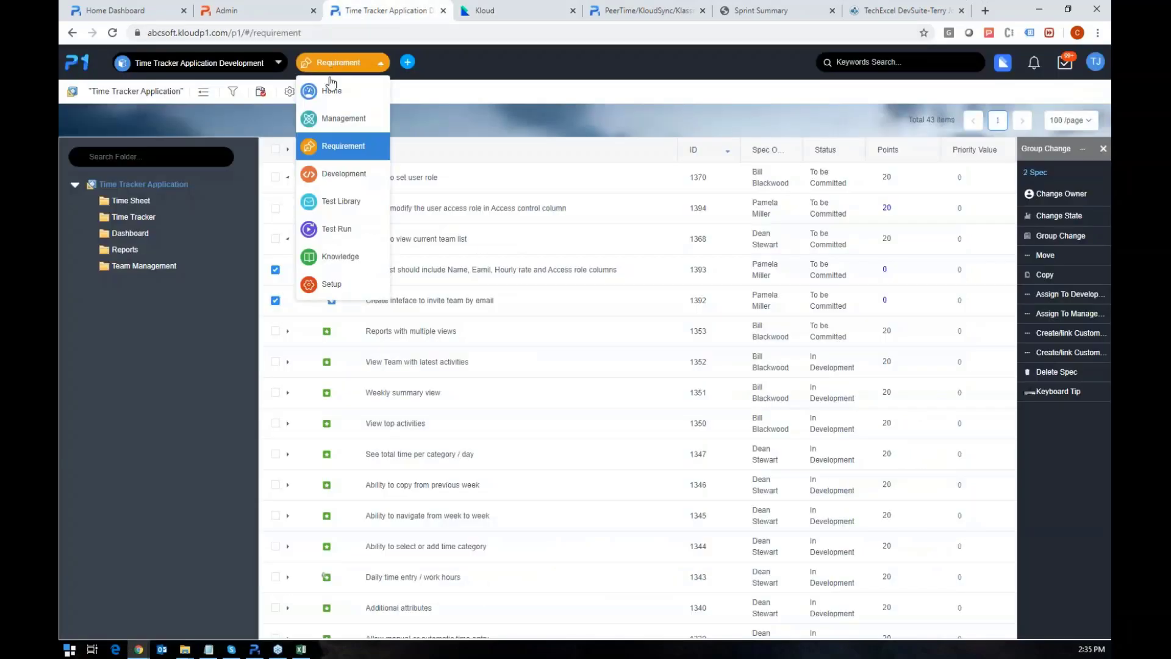
pyautogui.click(329, 201)
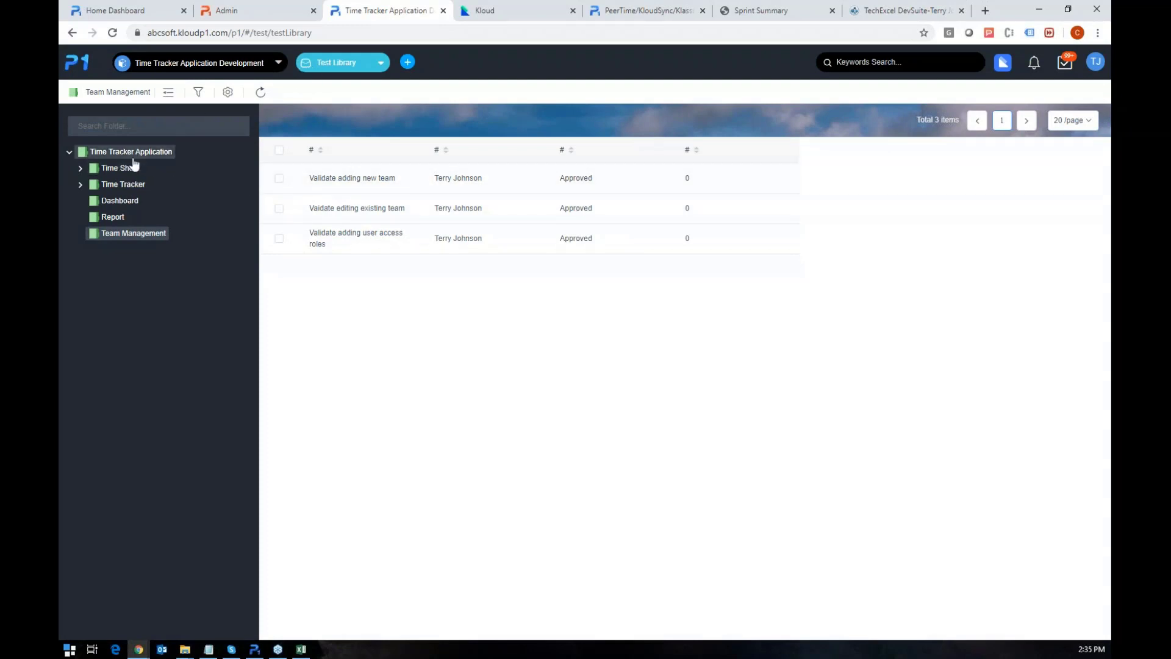
pyautogui.click(81, 169)
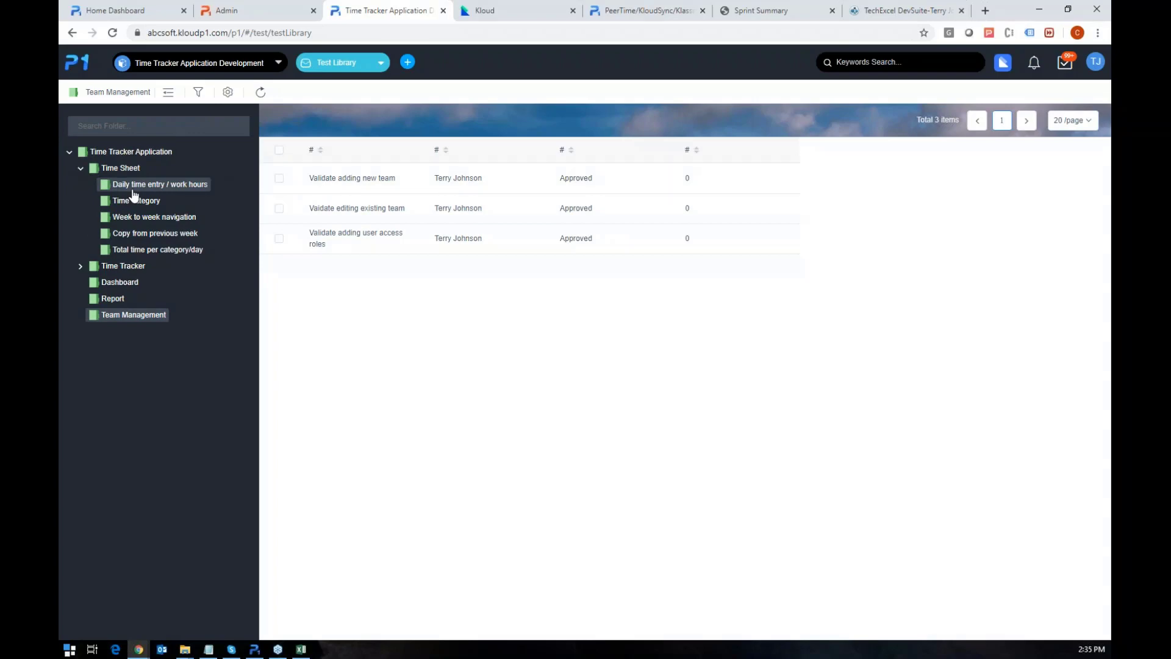
# Open the "Validate adding new team" test template and highlight text in its Test Procedure and Expected Result
pyautogui.click(317, 178)
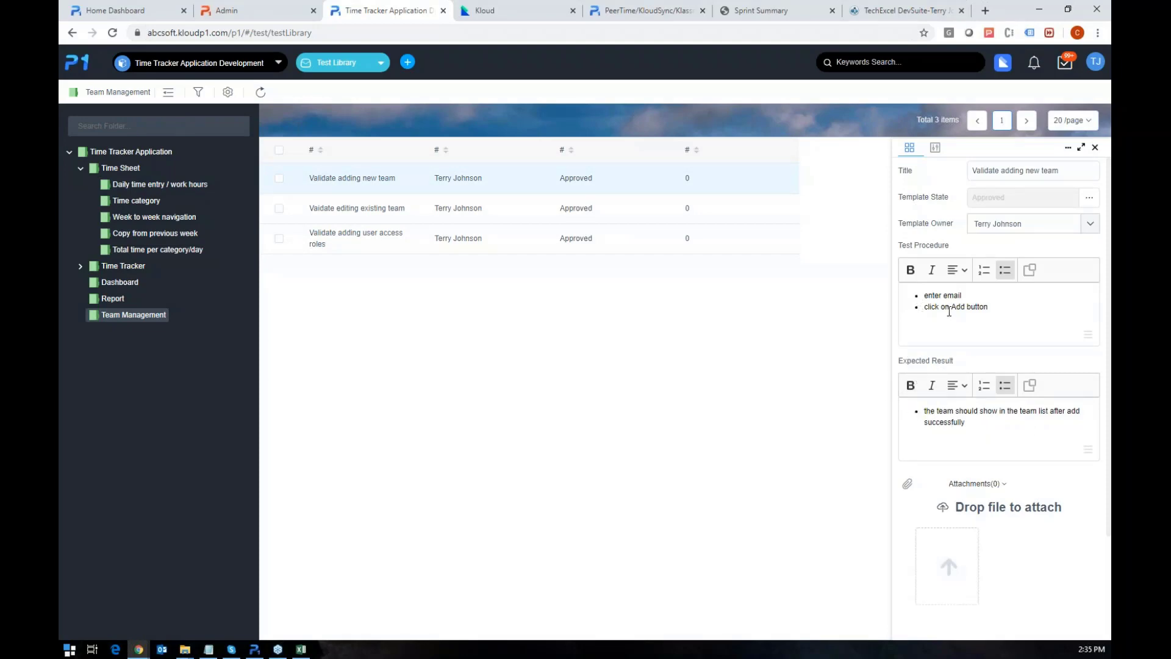
pyautogui.moveTo(997, 309); pyautogui.dragTo(934, 297)
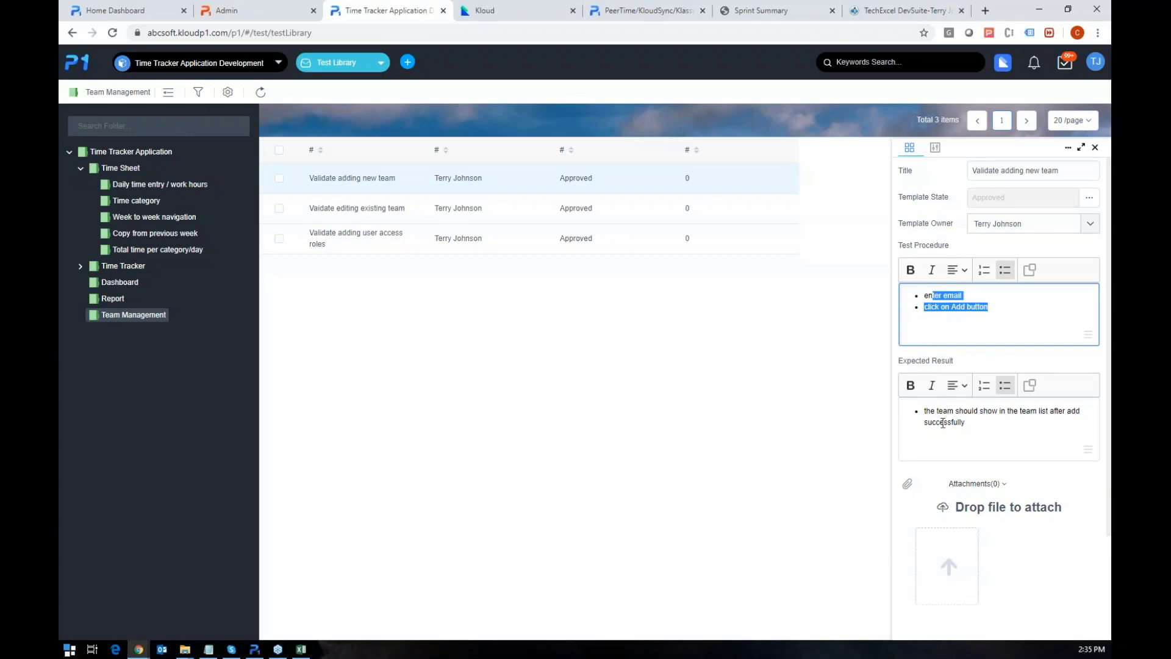
pyautogui.moveTo(972, 424); pyautogui.dragTo(925, 420)
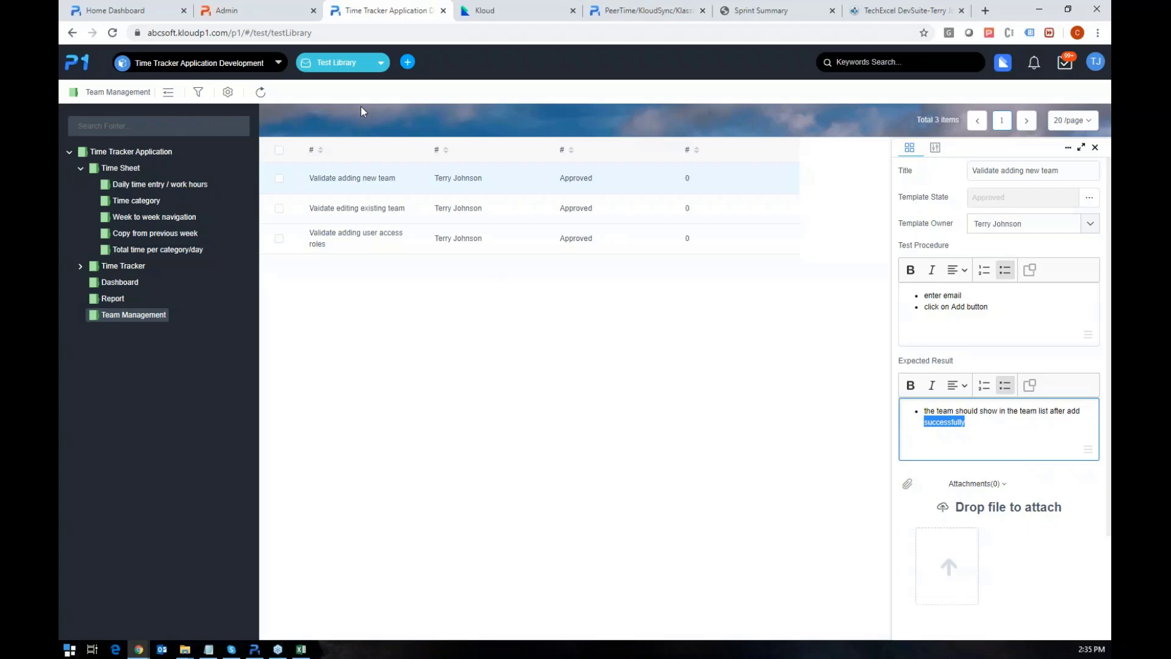
# Start a new Permutation Grid cycle under Release 1.0 in Test Run, title it Test Cycle 2, and continue to environment selection
pyautogui.click(341, 62)
pyautogui.click(339, 229)
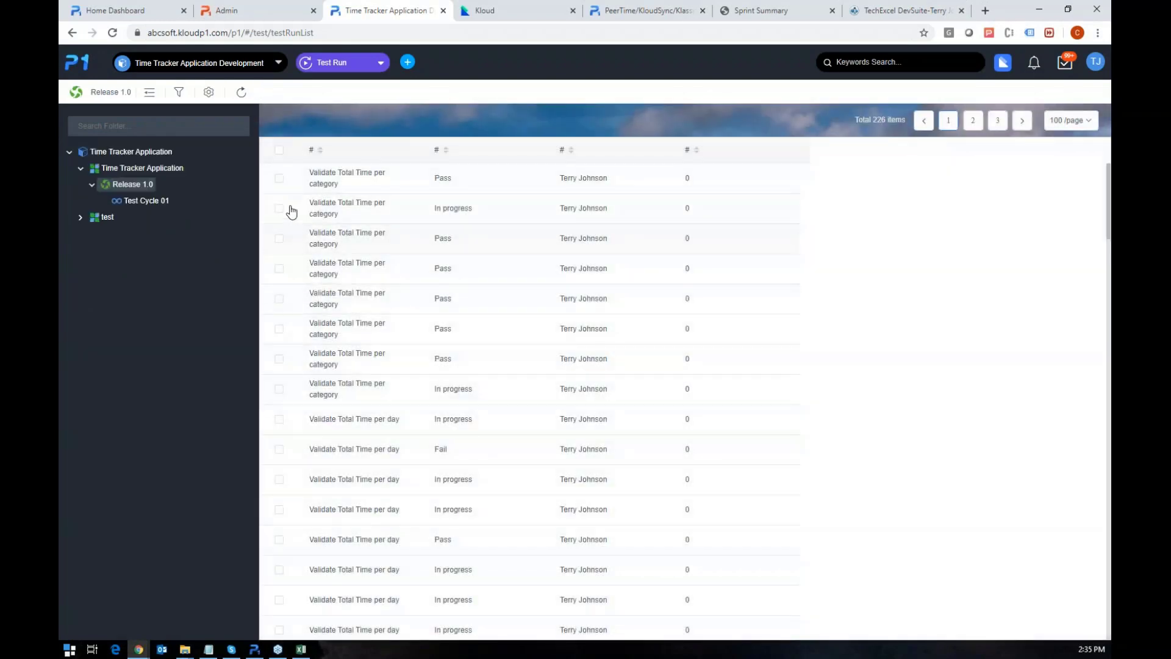
pyautogui.click(131, 182)
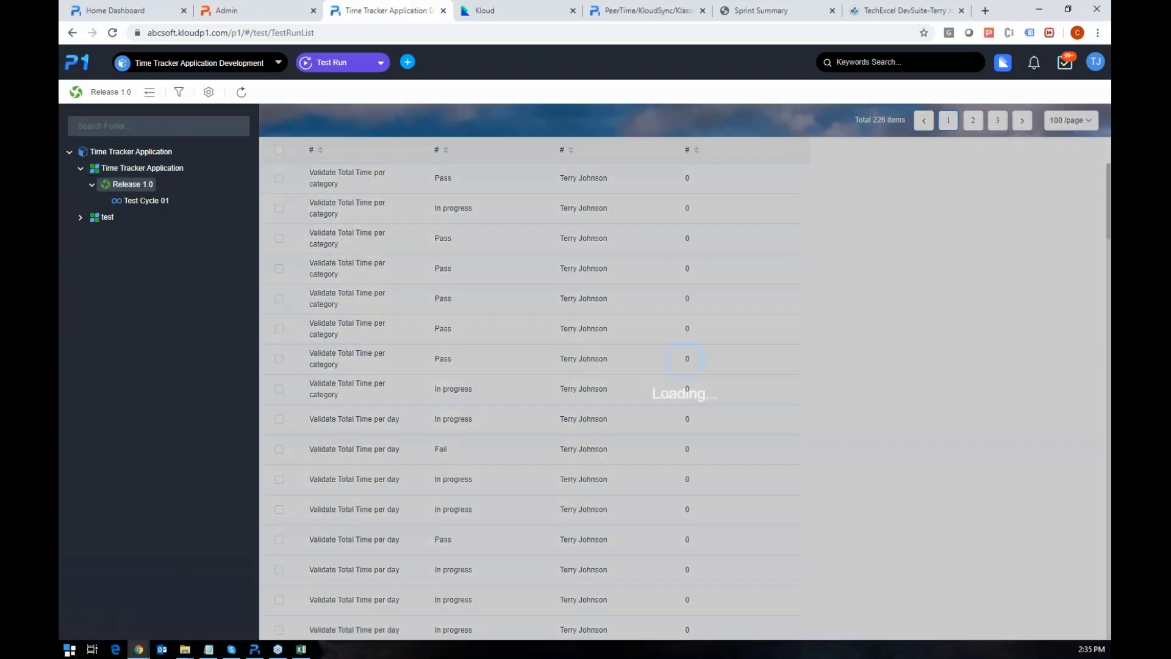
pyautogui.rightClick(125, 184)
pyautogui.click(146, 153)
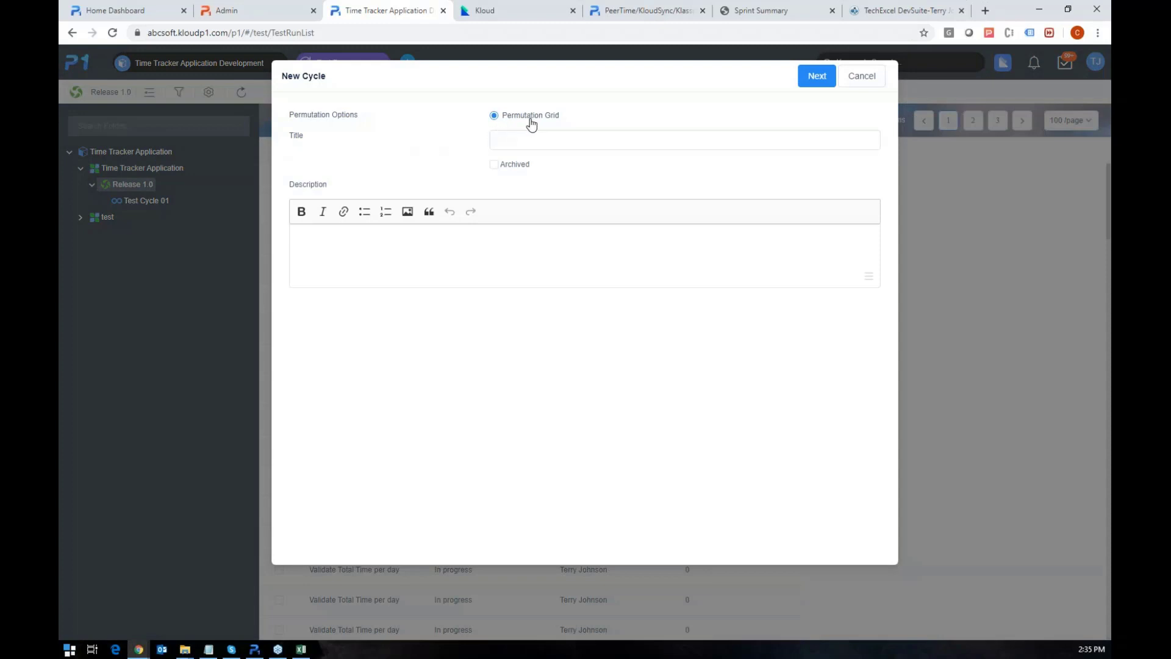
pyautogui.click(503, 138)
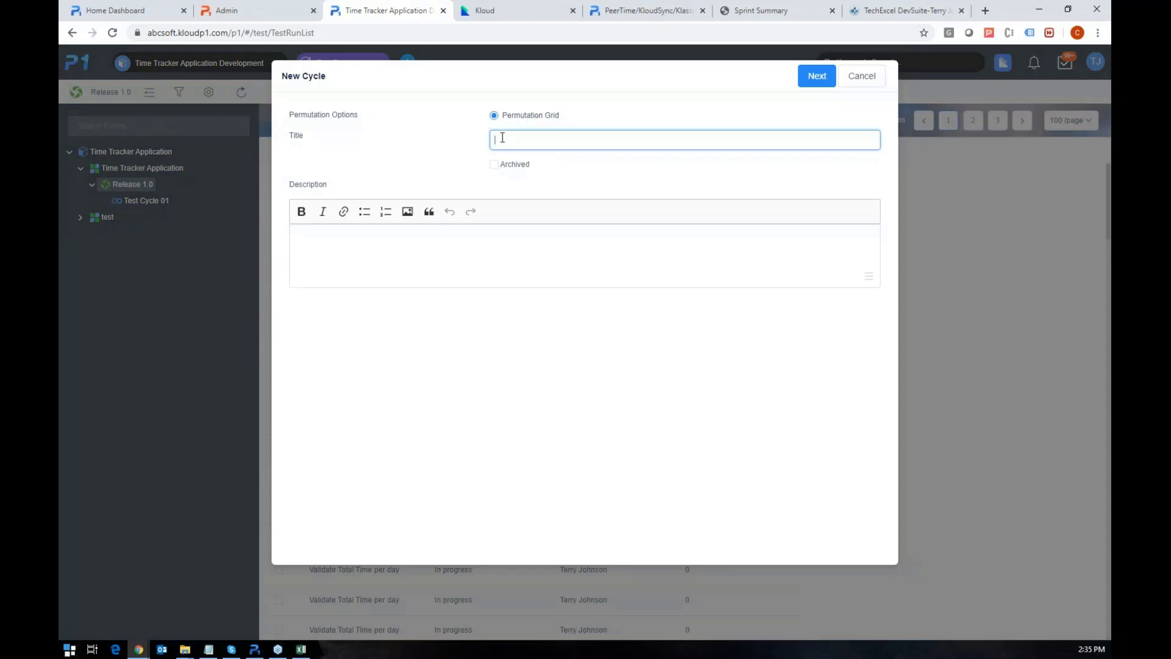
pyautogui.write('Test Cycle 2')
pyautogui.click(817, 75)
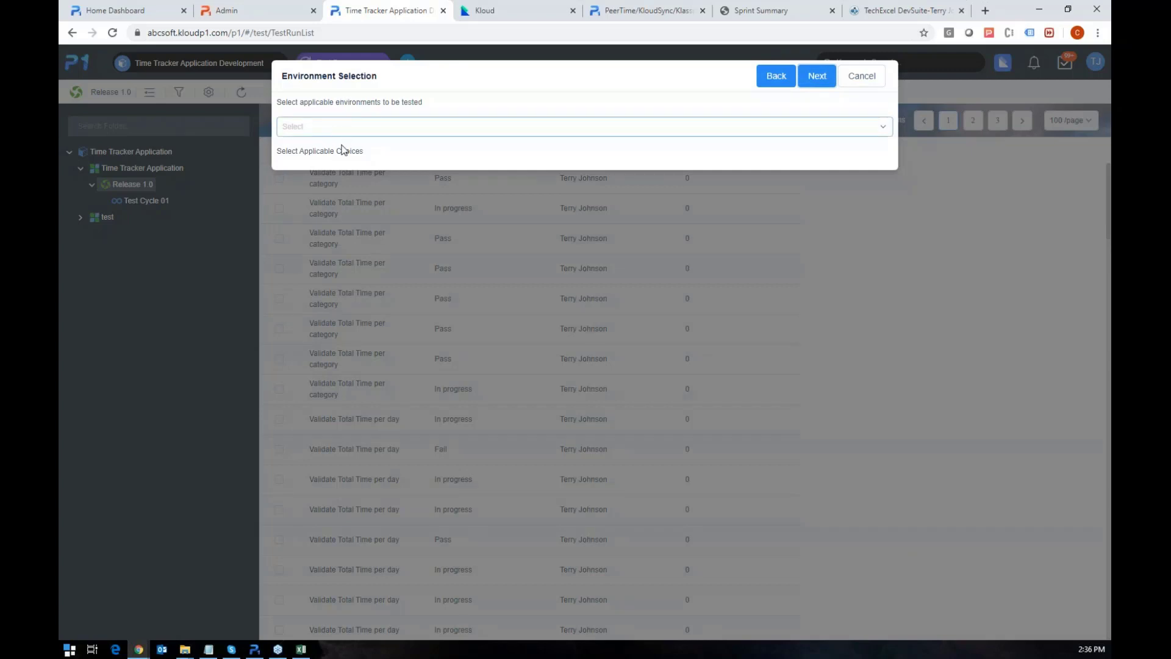
# Add Platform as a test environment for the cycle, choosing only Android 14 and iOS 14
pyautogui.click(295, 130)
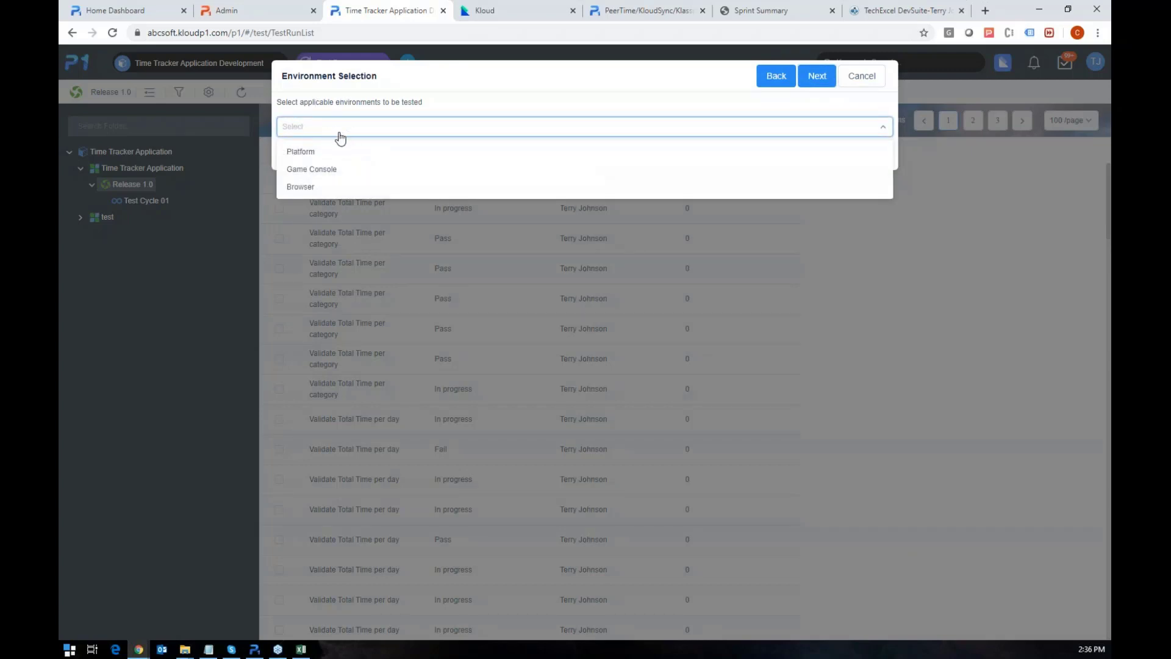
pyautogui.click(310, 153)
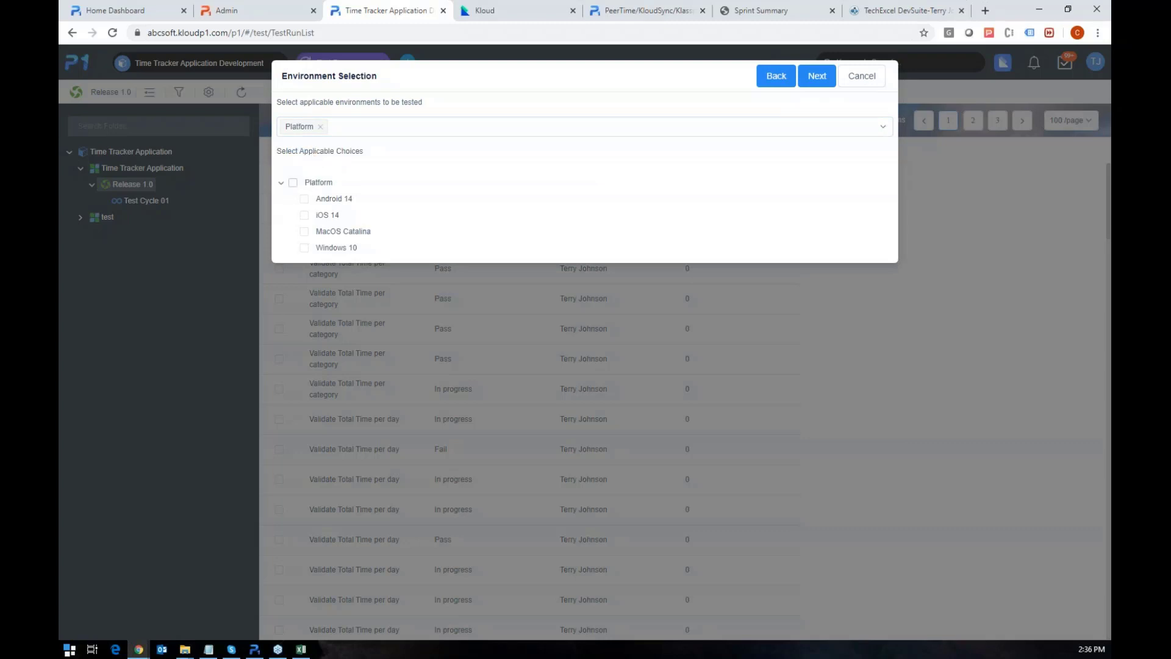
pyautogui.click(293, 183)
pyautogui.click(304, 232)
pyautogui.click(304, 248)
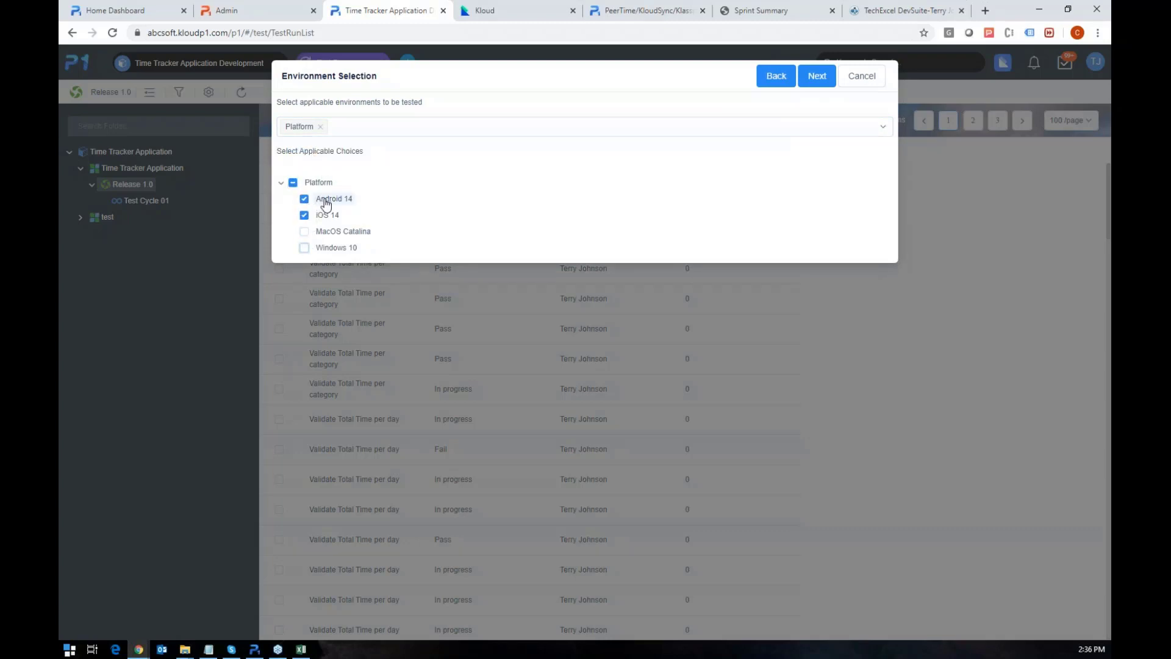
# Add Browser as a second test environment with Firefox and Chrome, and continue to the environment combinations
pyautogui.click(350, 136)
pyautogui.click(307, 194)
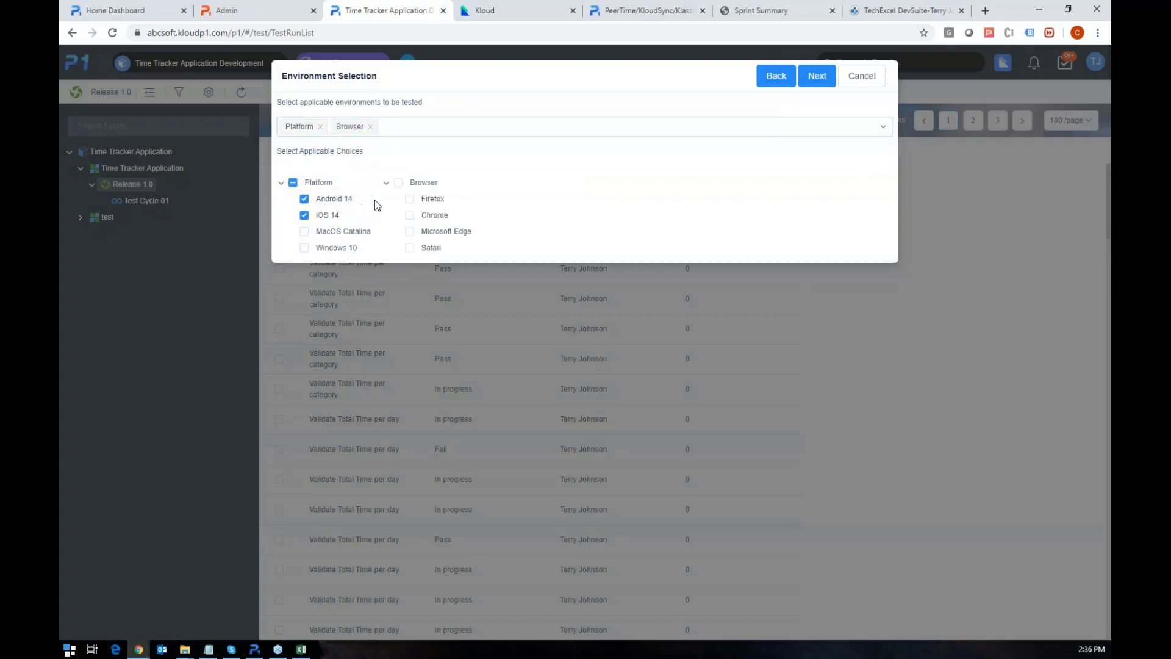
pyautogui.click(410, 199)
pyautogui.click(409, 215)
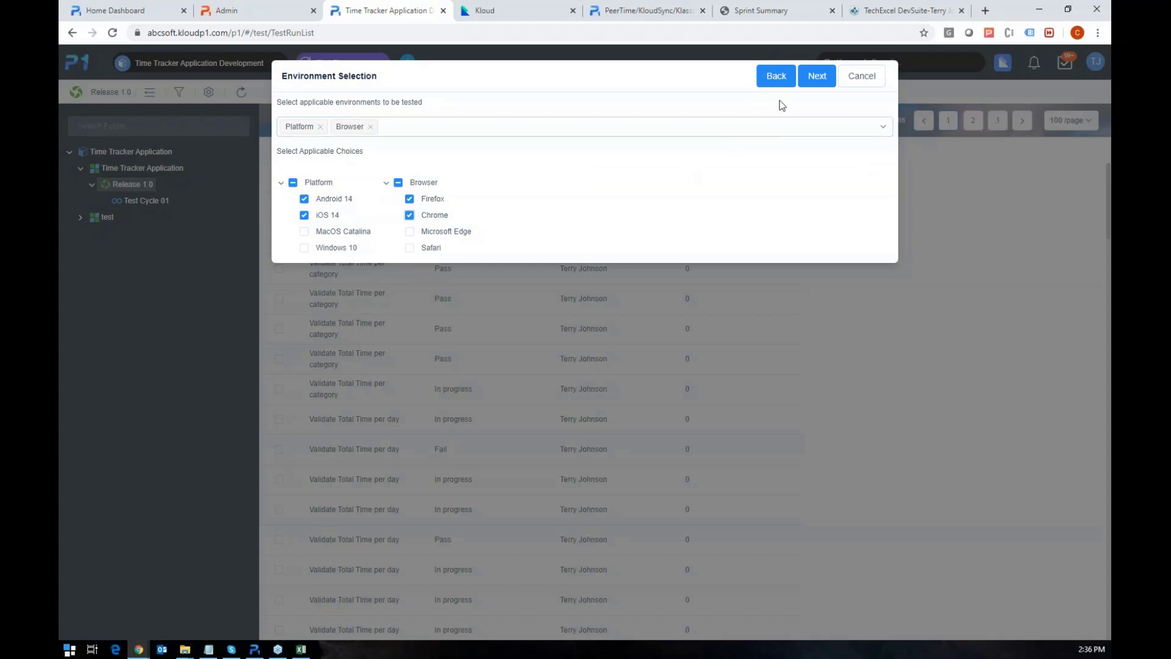
pyautogui.click(815, 78)
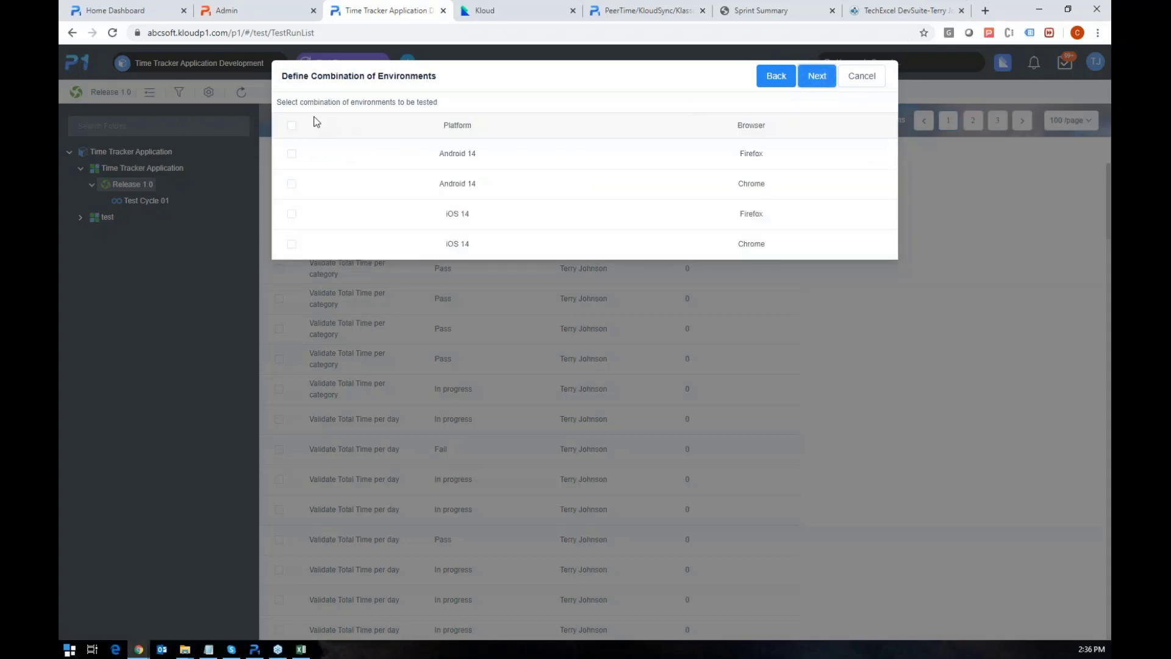
# Include all environment combinations and the entire Time Tracker Application template tree, creating the cycle with the option to add tasks now
pyautogui.click(291, 126)
pyautogui.click(817, 78)
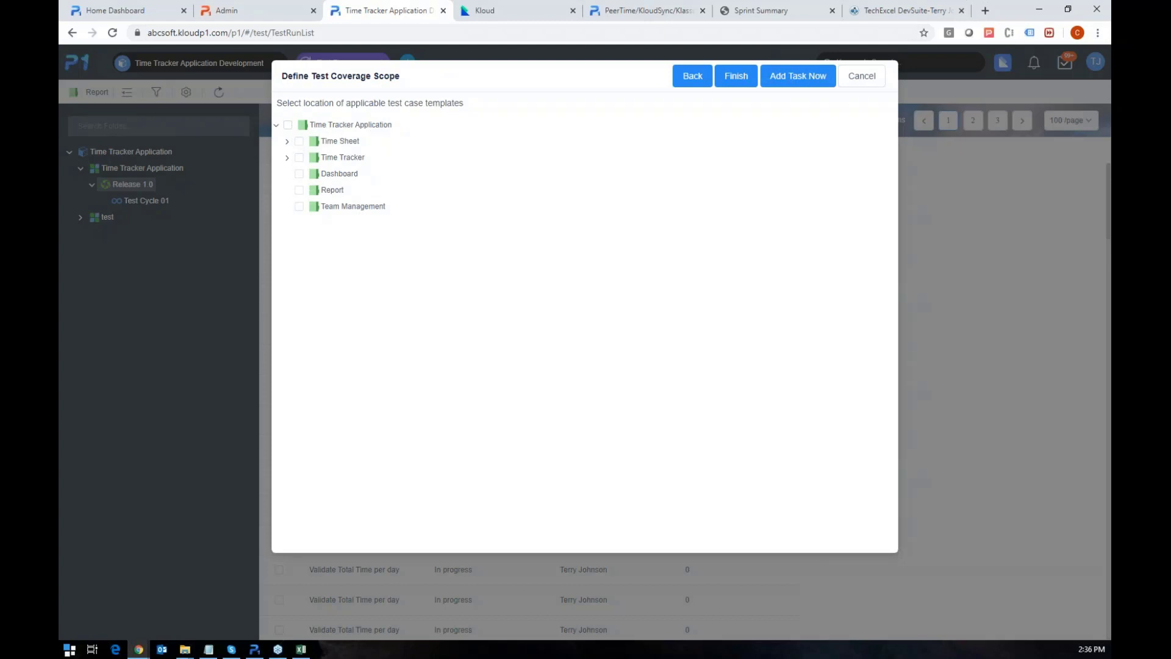
pyautogui.click(287, 124)
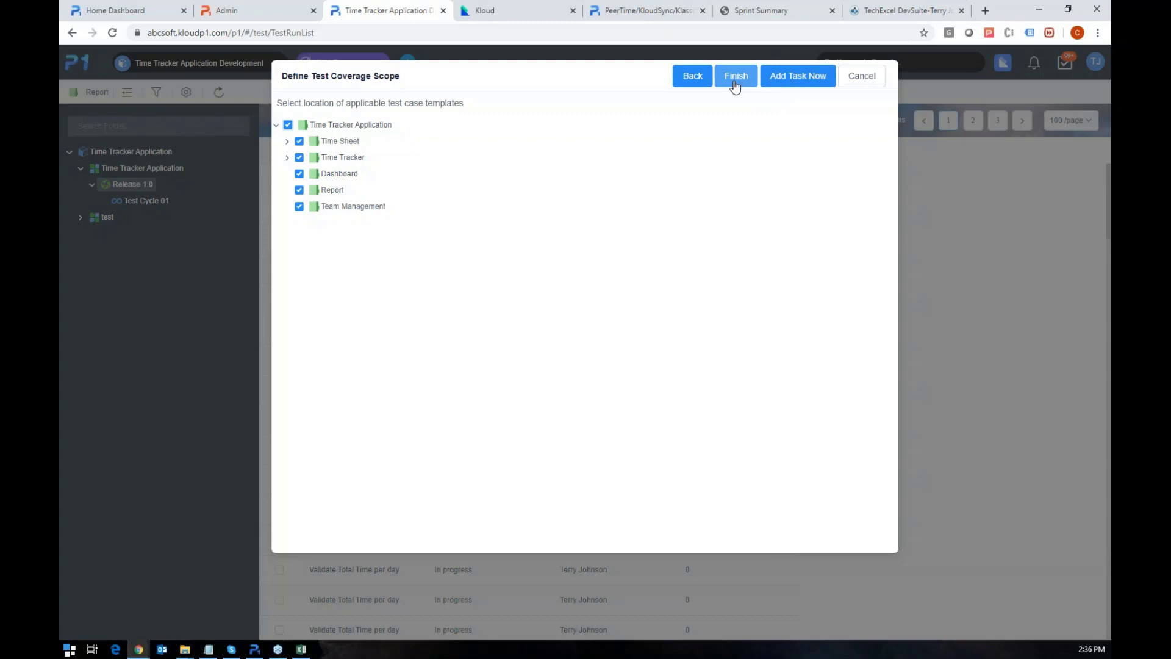
pyautogui.click(780, 84)
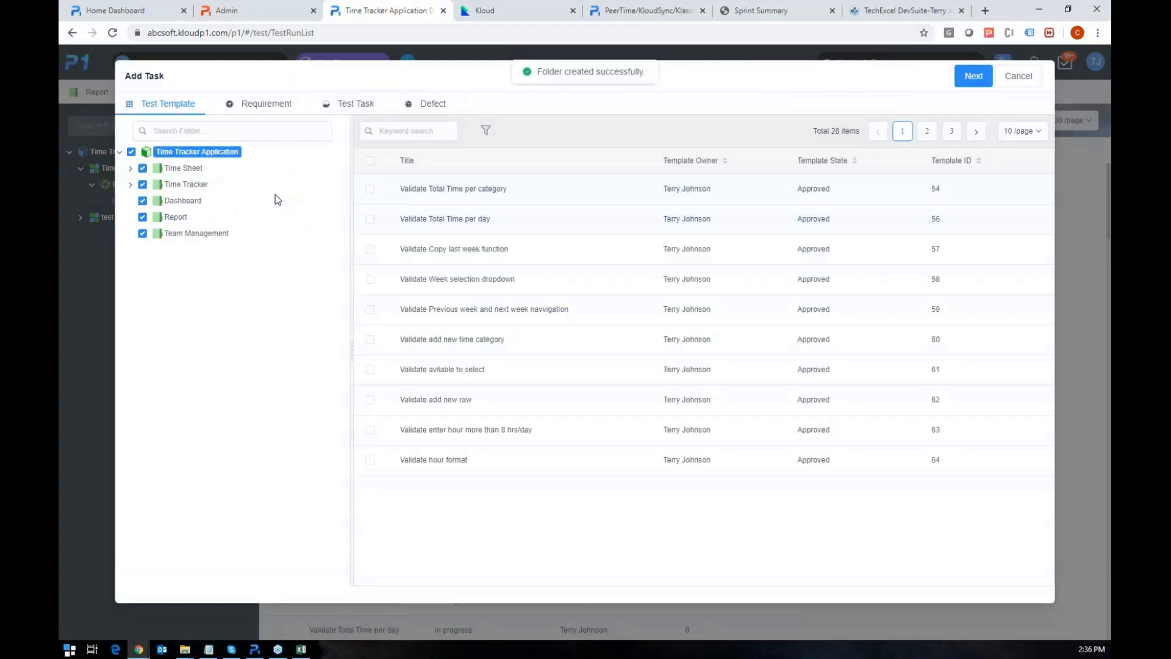
# Select the templates for Total Time per category, Total Time per day, Copy last week function and Week selection dropdown, and continue to the permutation grid
pyautogui.click(369, 189)
pyautogui.click(369, 219)
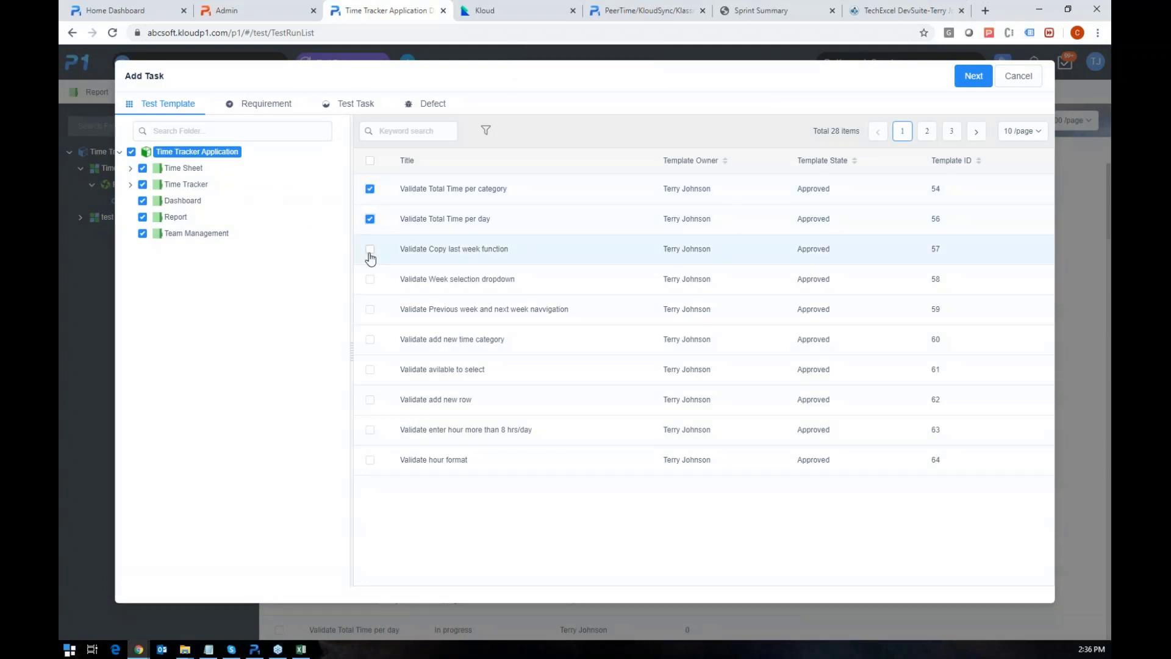
pyautogui.click(370, 249)
pyautogui.click(370, 278)
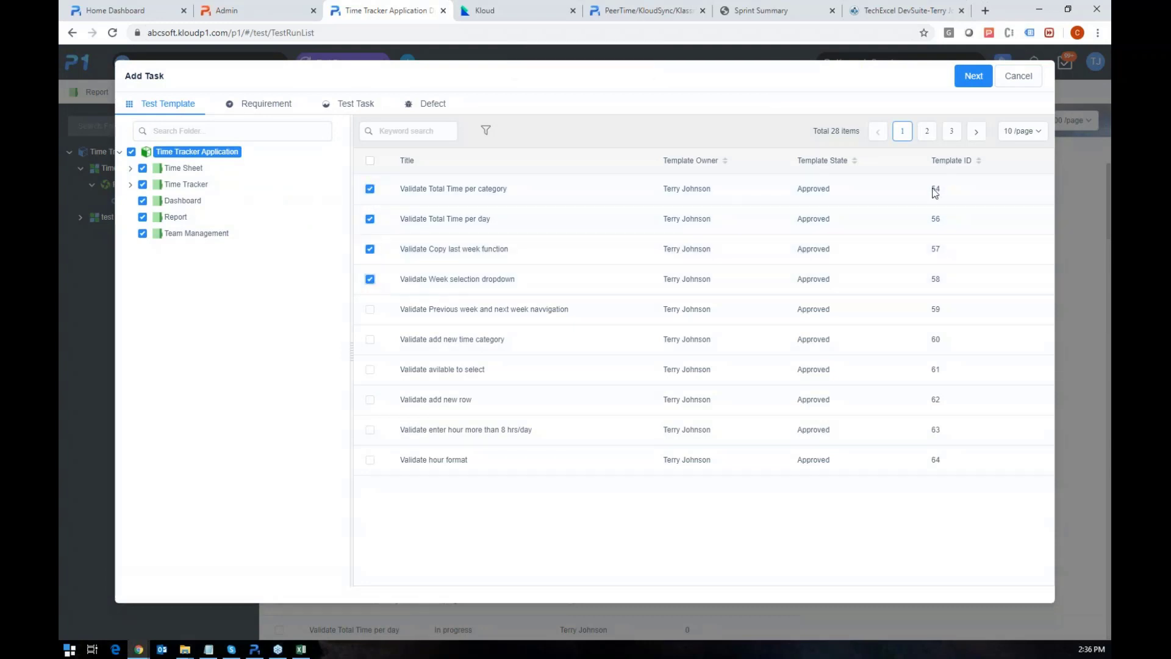
pyautogui.click(972, 82)
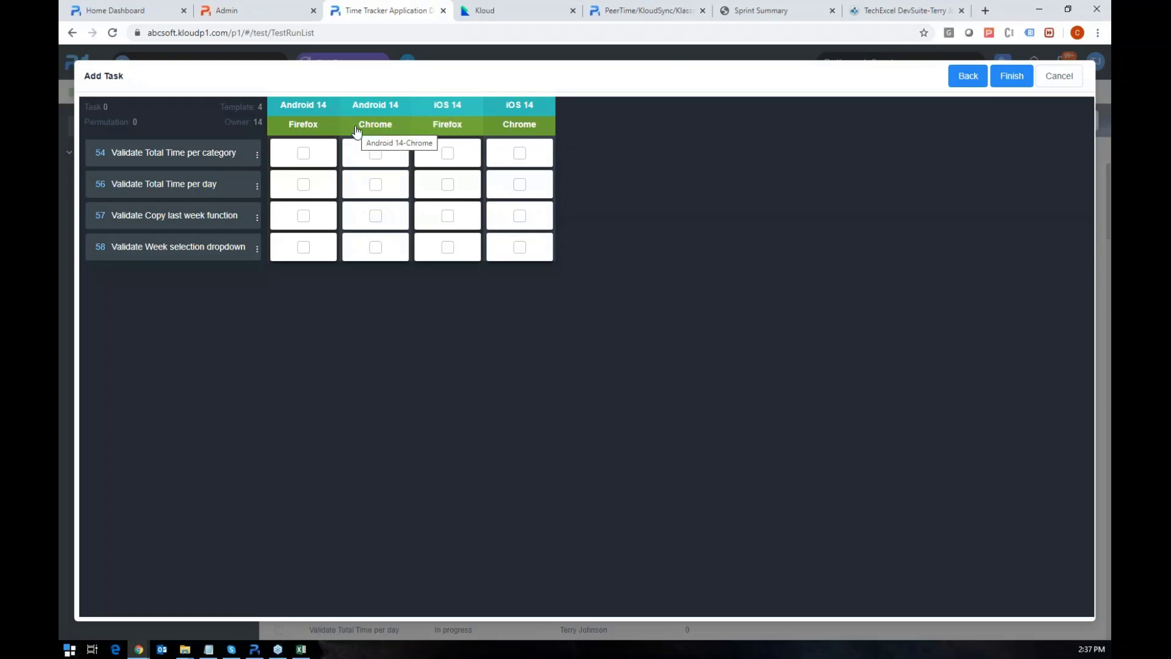
# Apply new tasks to every template and environment cell in the grid, and finish adding the tasks
pyautogui.moveTo(586, 285); pyautogui.dragTo(272, 142)
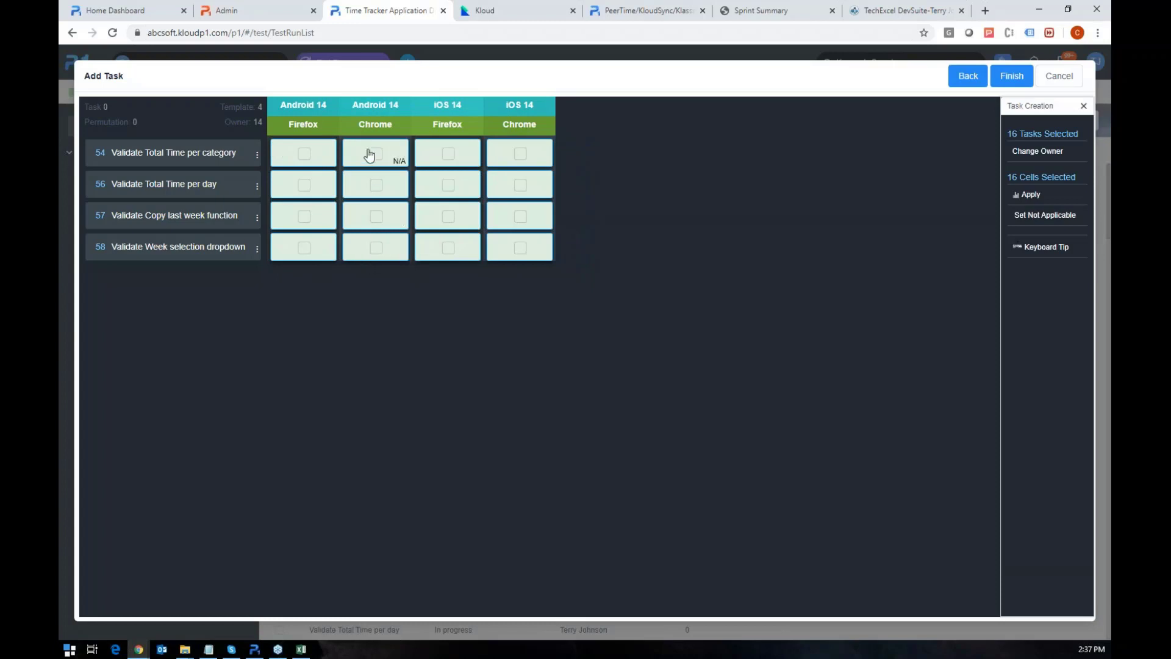
pyautogui.click(1027, 195)
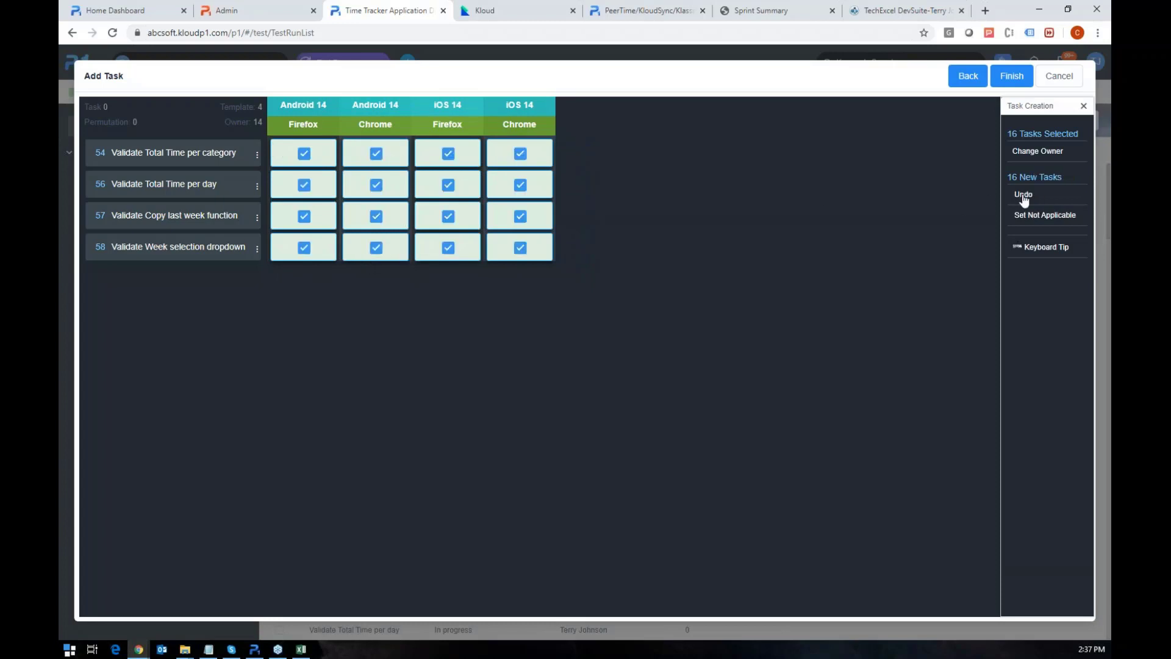
pyautogui.click(1000, 80)
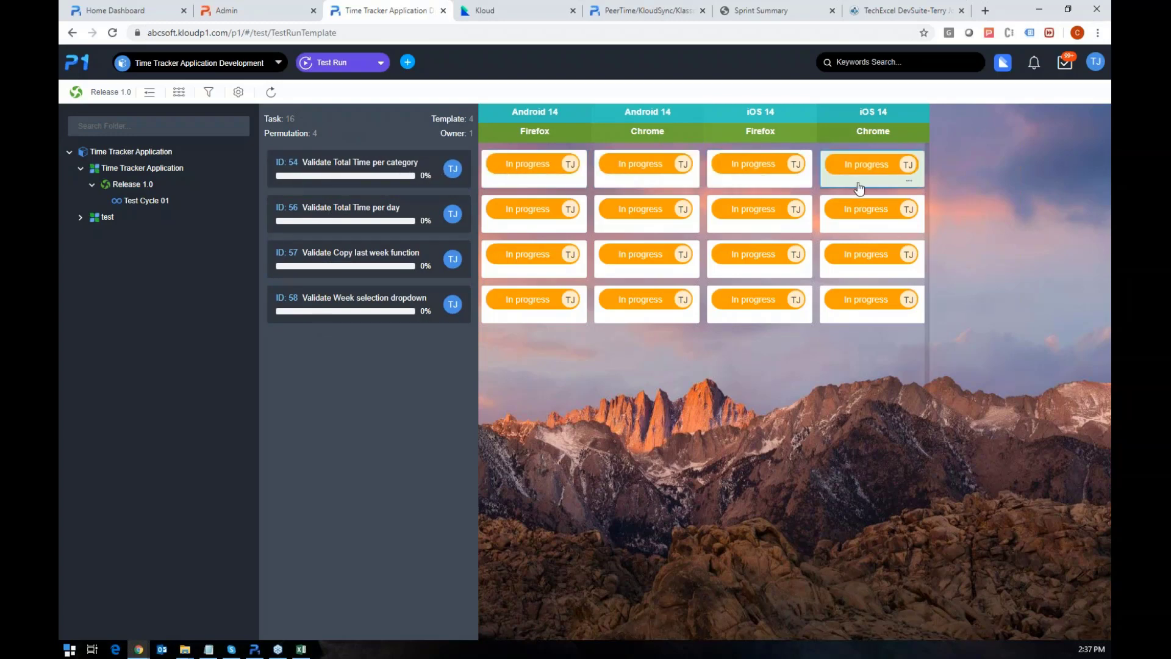
# Set Validate Total Time per category to Pass for Android 14 on Firefox and Chrome, viewing the Firefox task's details in between
pyautogui.click(522, 170)
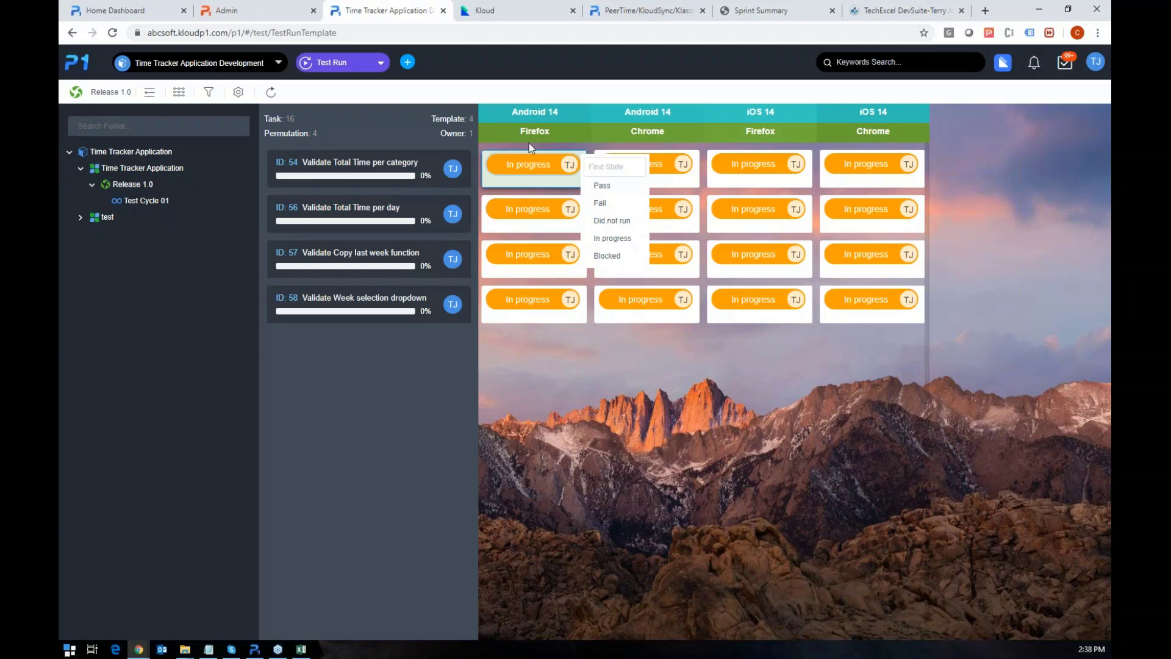
pyautogui.click(601, 186)
pyautogui.click(646, 174)
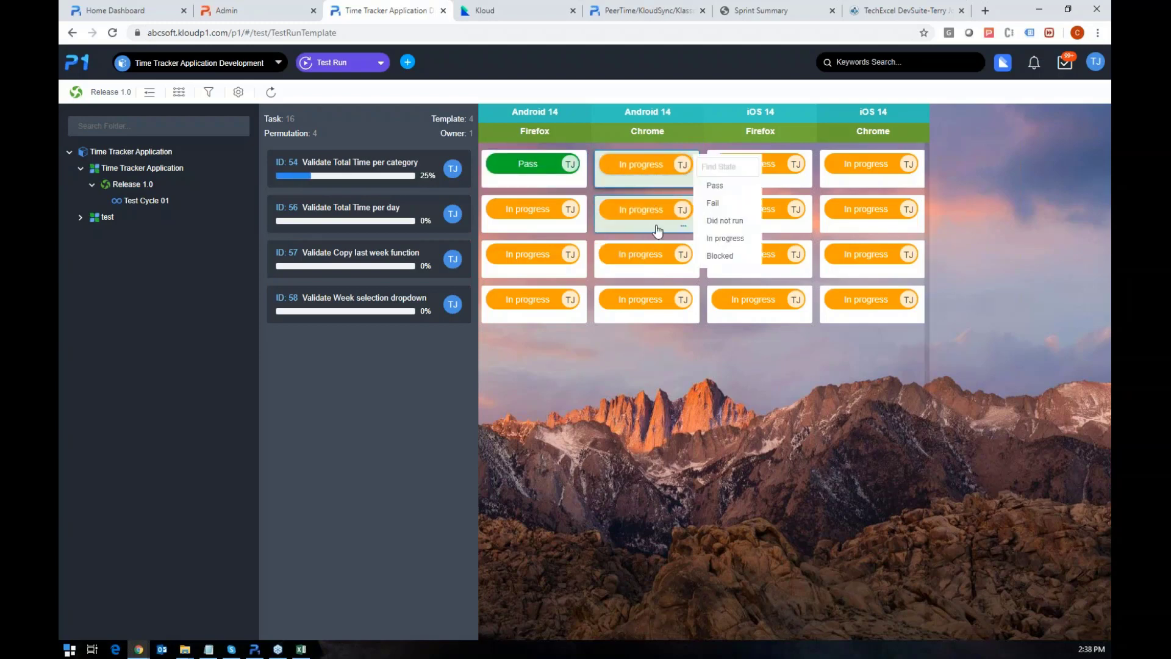
pyautogui.click(631, 176)
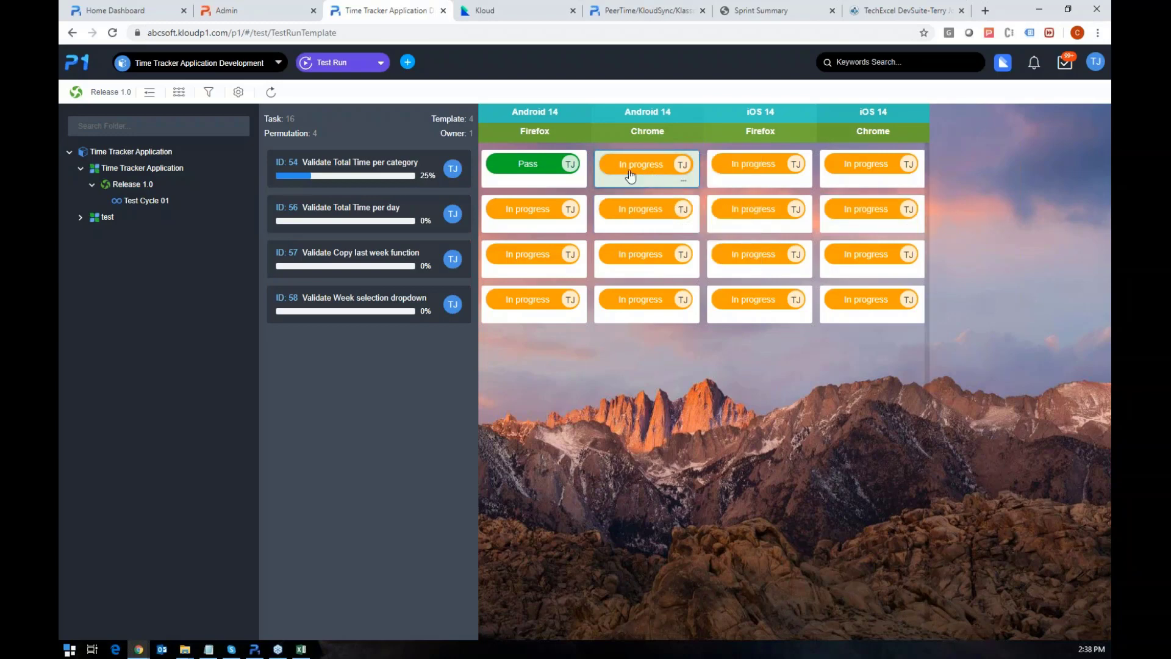
pyautogui.click(510, 186)
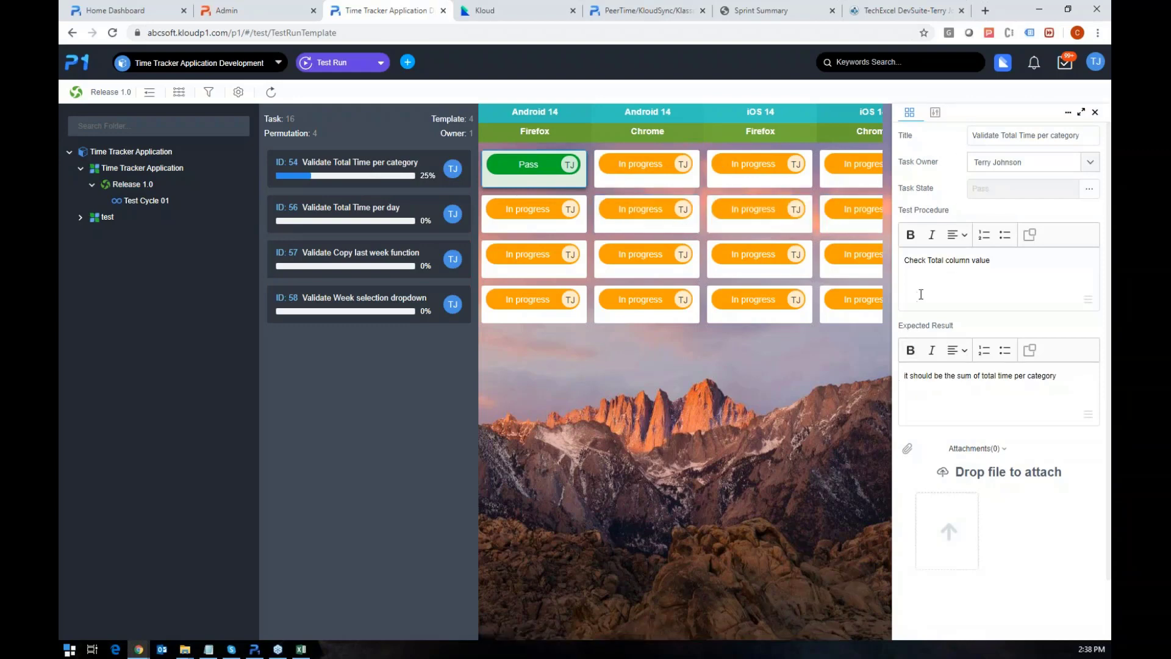
pyautogui.click(641, 170)
pyautogui.click(710, 185)
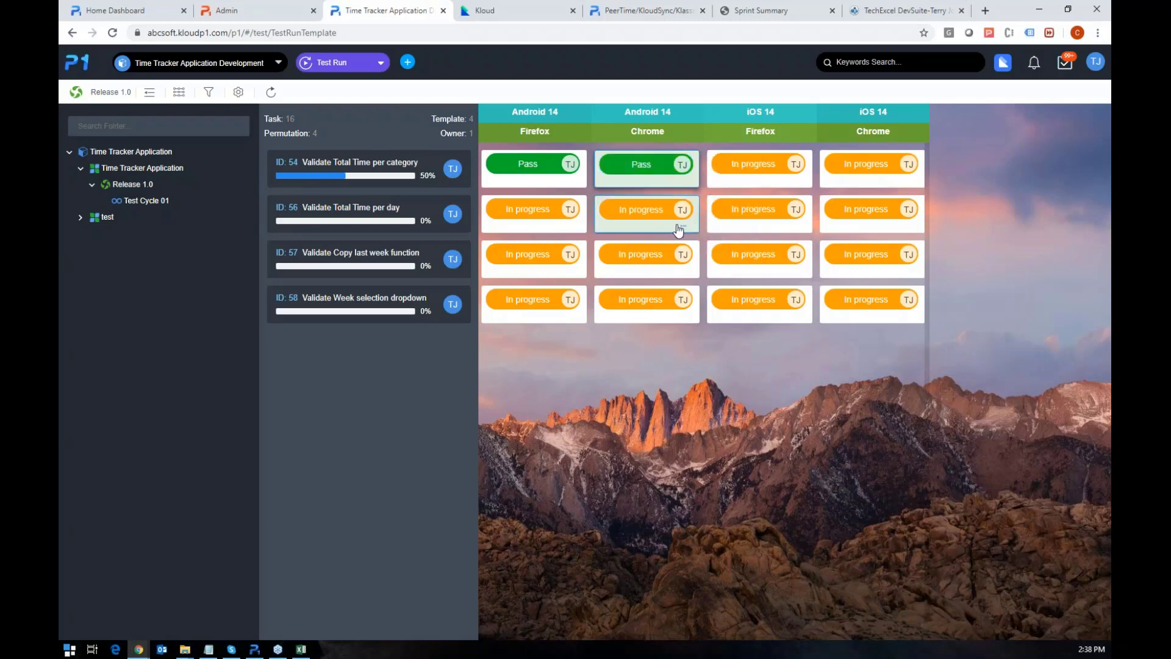
# Set Validate Total Time per day to Pass for Android 14 Chrome and to Fail for Android 14 Firefox
pyautogui.click(653, 218)
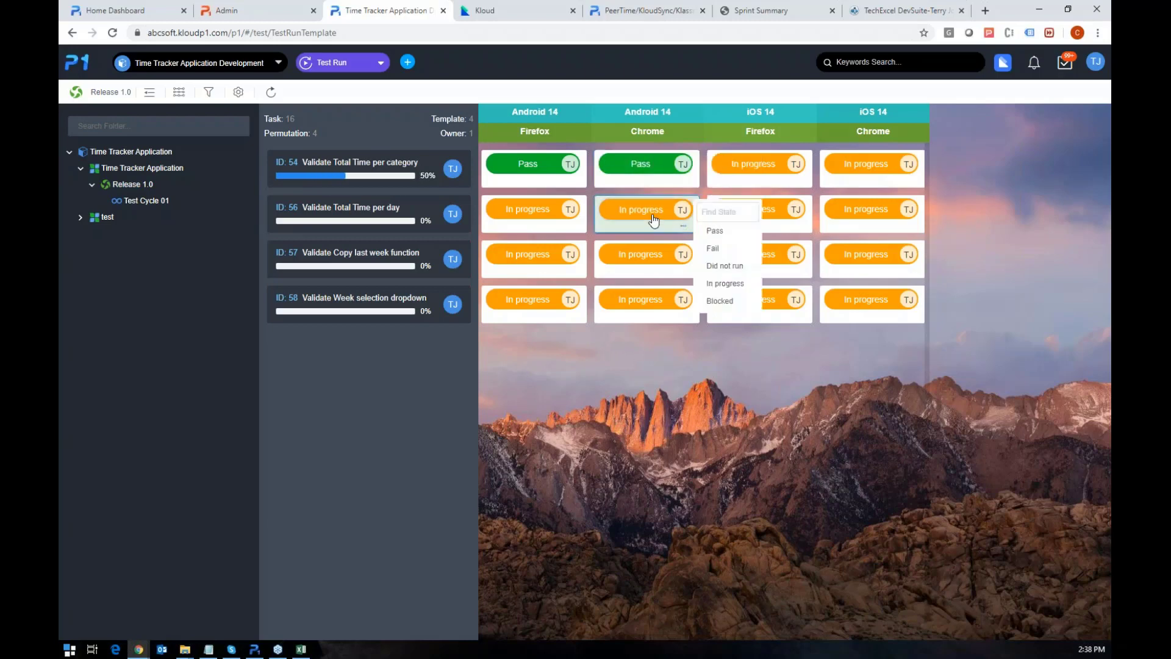
pyautogui.click(709, 231)
pyautogui.click(536, 219)
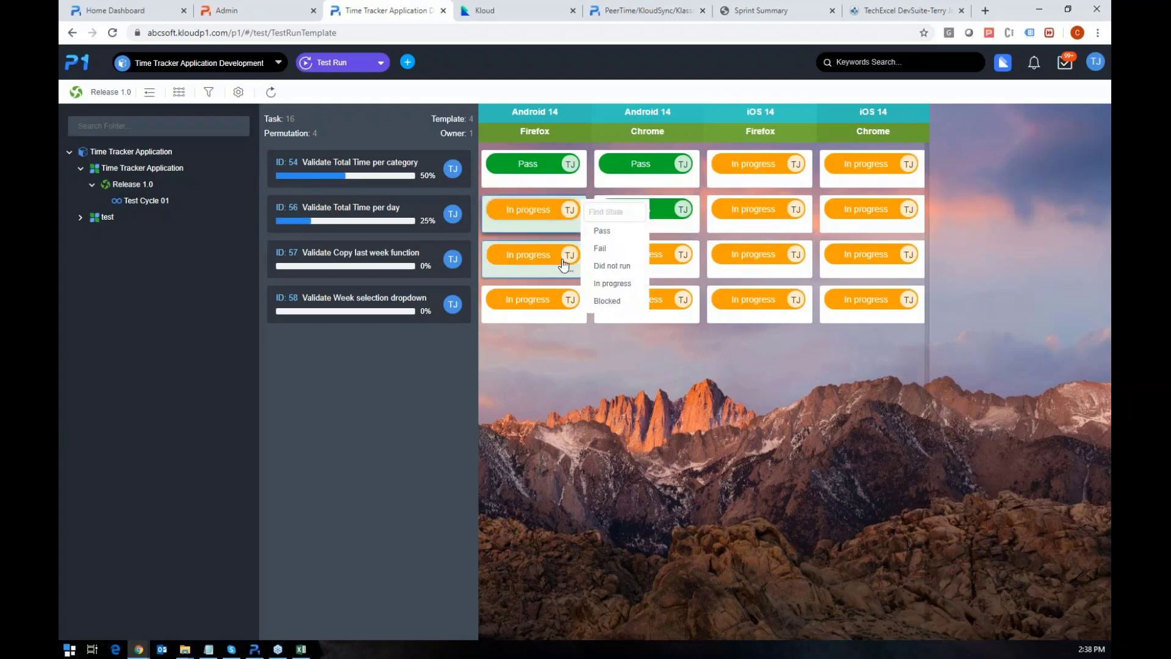
pyautogui.click(600, 250)
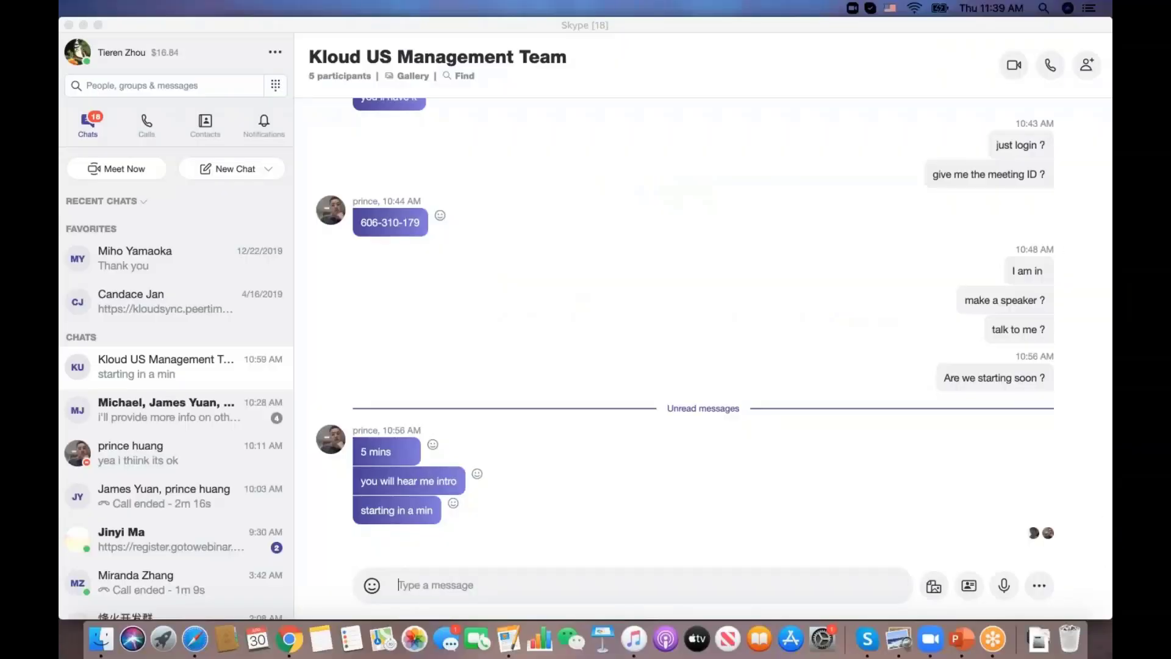
# Switch to the Kloud webinar document, start recording a new sync with new voice from the Pricing page, and advance to the next page
pyautogui.press('super+Tab')
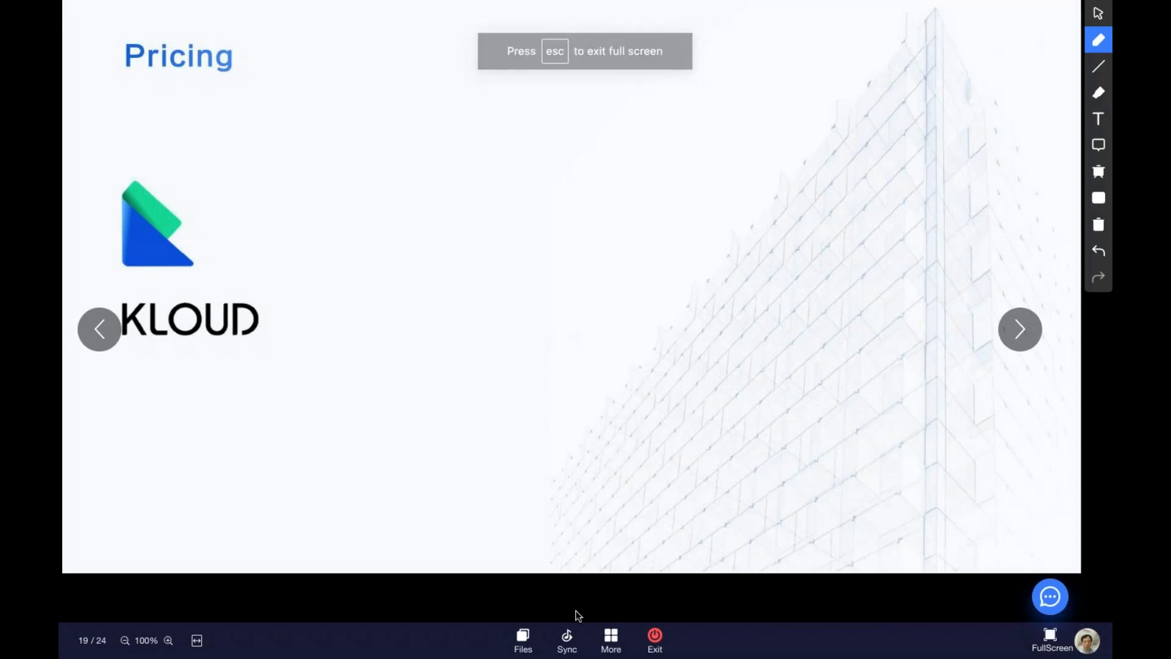
pyautogui.click(568, 640)
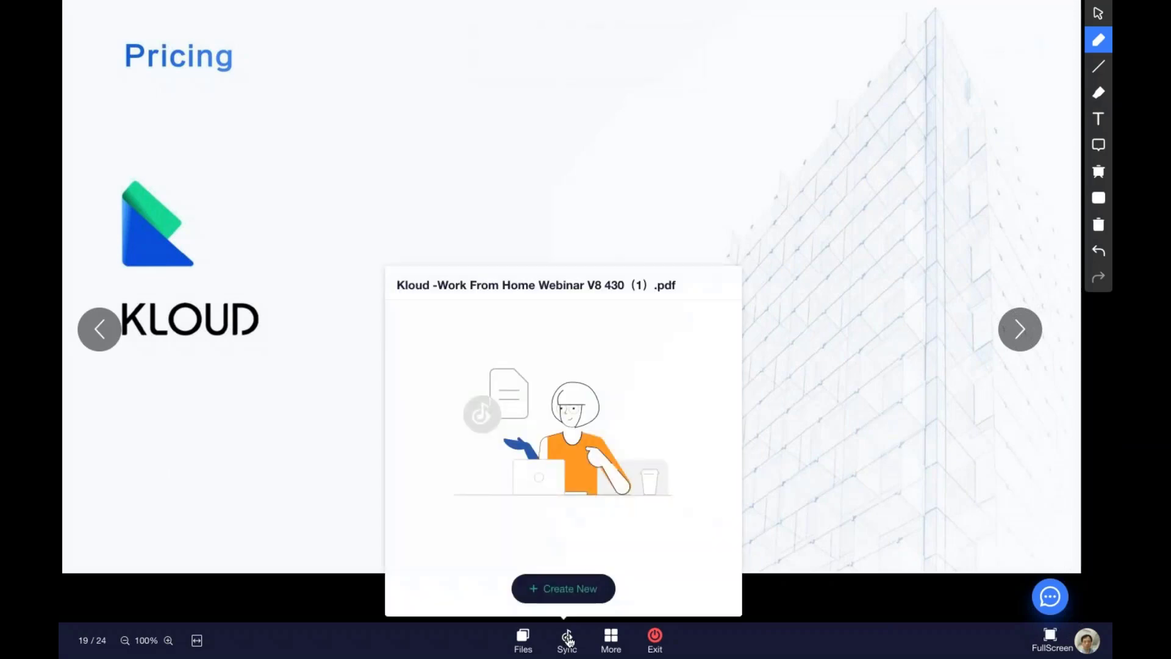
pyautogui.click(562, 590)
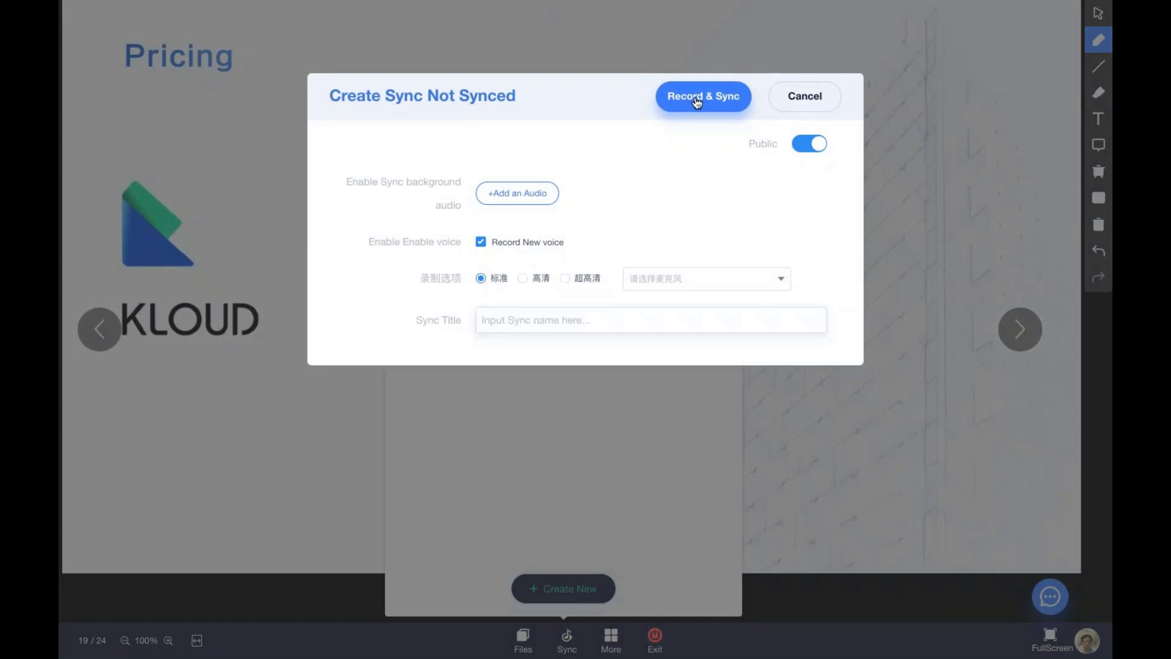
pyautogui.click(698, 103)
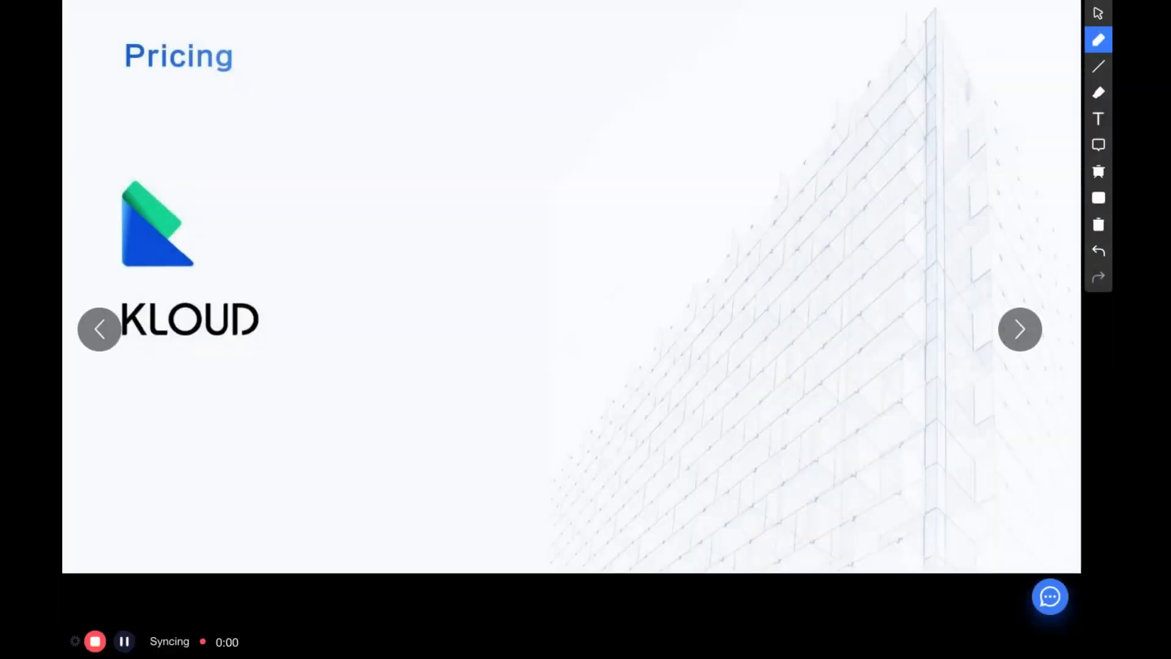
pyautogui.click(1017, 334)
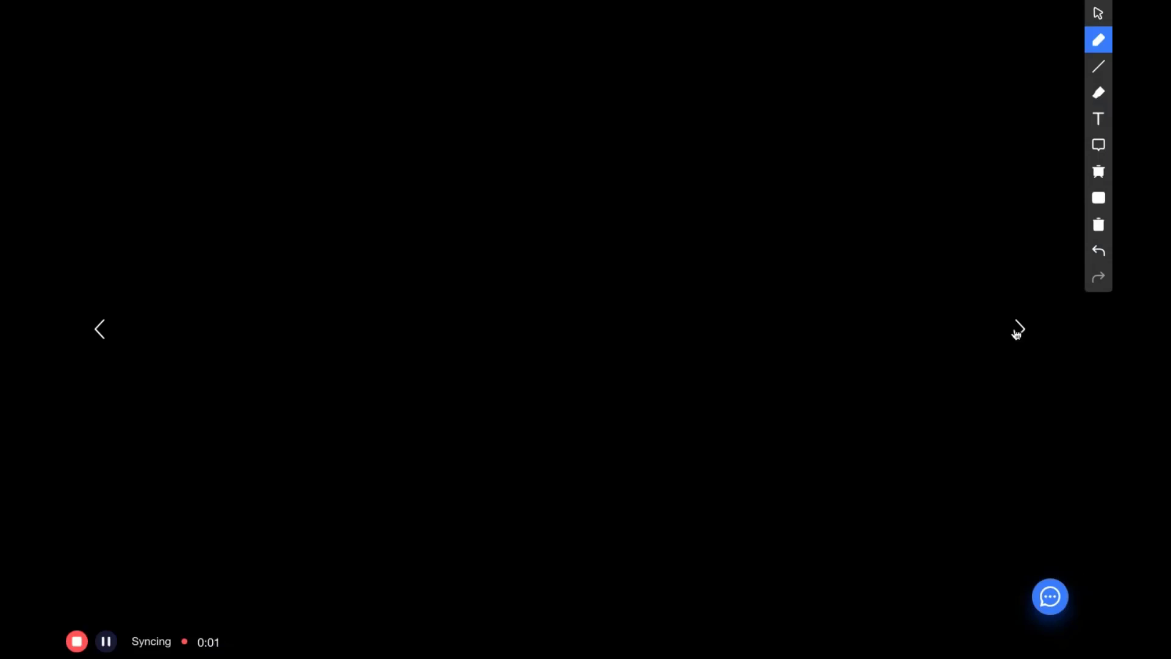